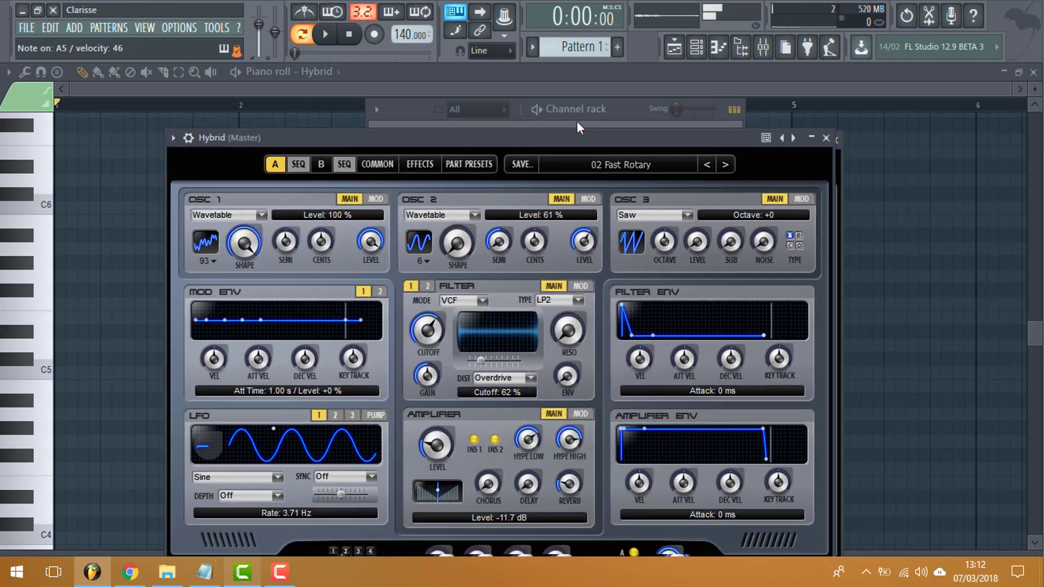
Step: Draw a half-bar chord of E5, A5 and C6 at the start of Hybrid's piano roll and play it
{"action": "left_click", "coordinate": [524, 119]}
{"action": "left_click", "coordinate": [295, 104]}
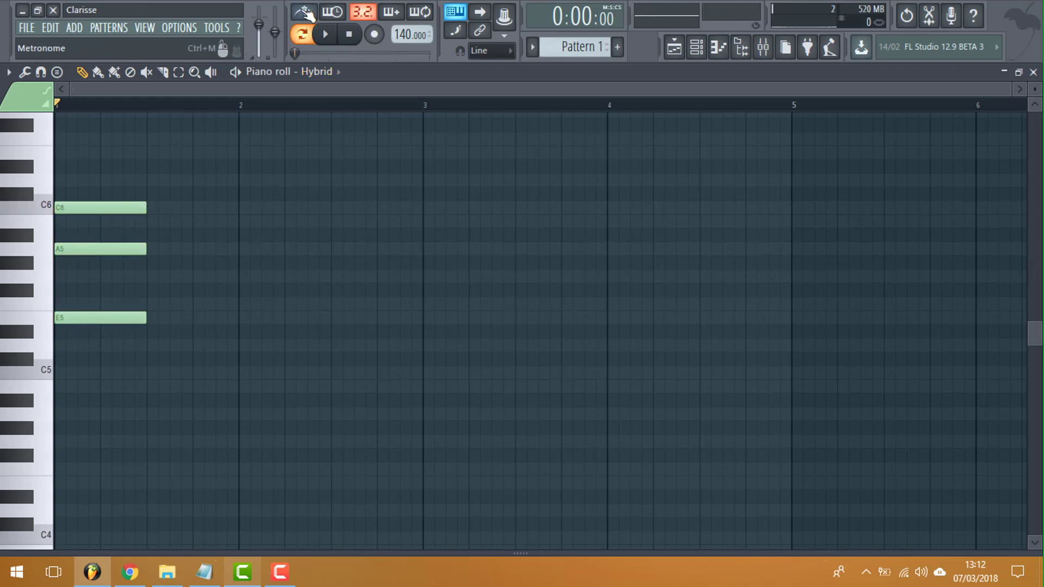
{"action": "left_click", "coordinate": [325, 34]}
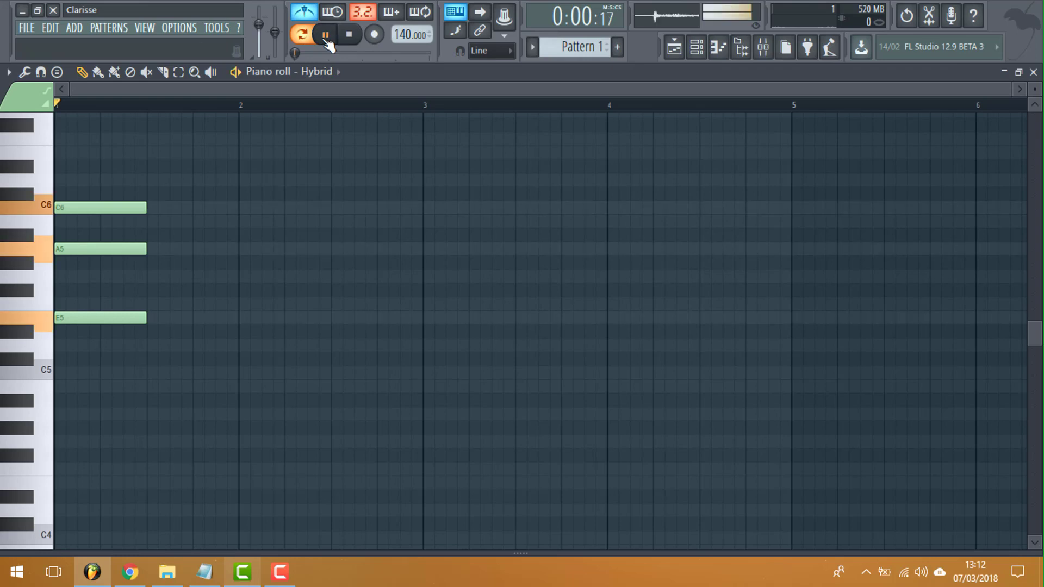
Step: Set the project tempo to 120 BPM and check the pattern against the metronome before stopping playback
{"action": "right_click", "coordinate": [406, 28]}
{"action": "left_click", "coordinate": [566, 115]}
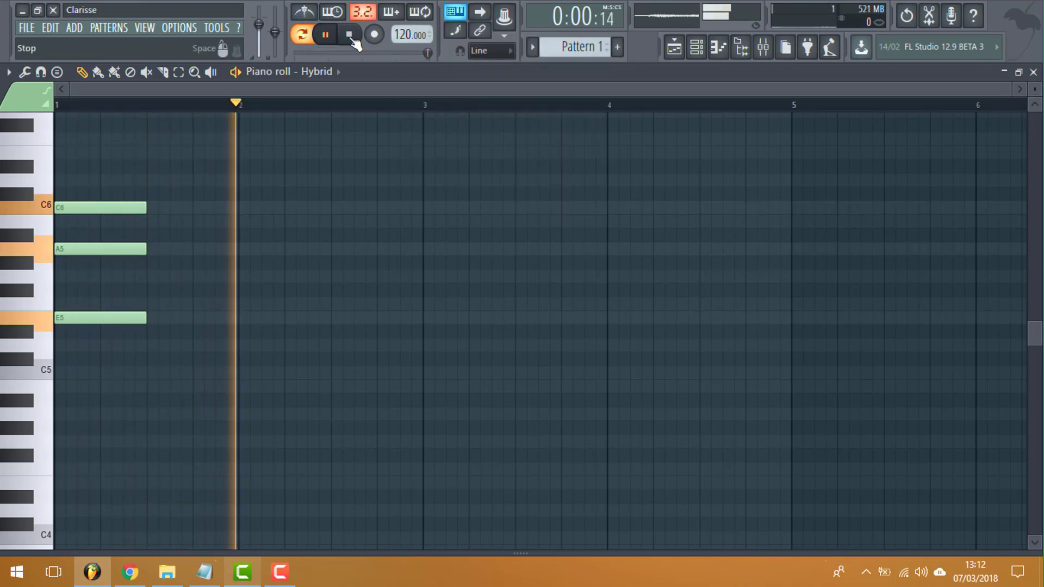
{"action": "key", "text": "ctrl+m"}
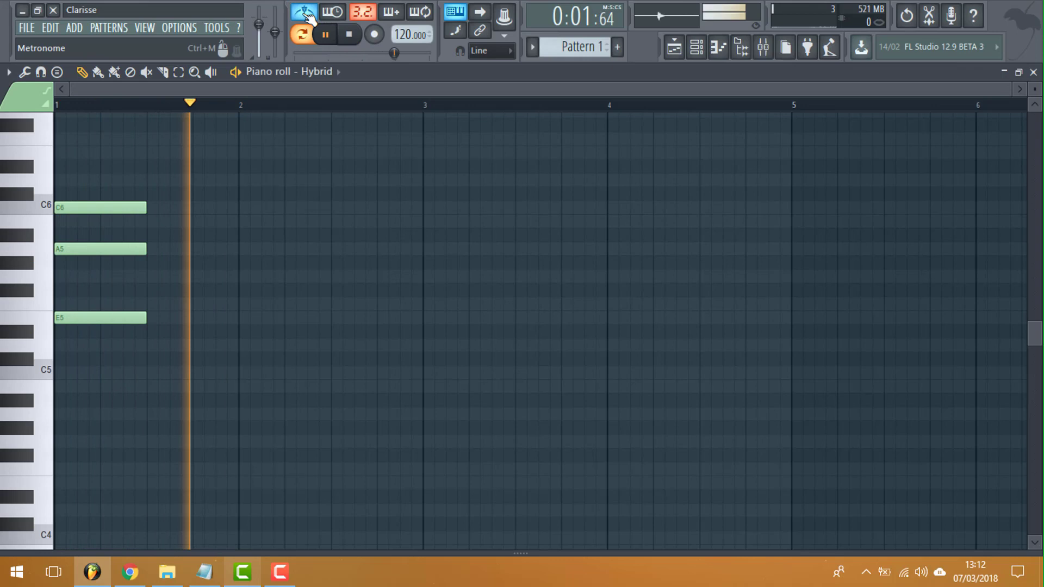
{"action": "left_click", "coordinate": [351, 37]}
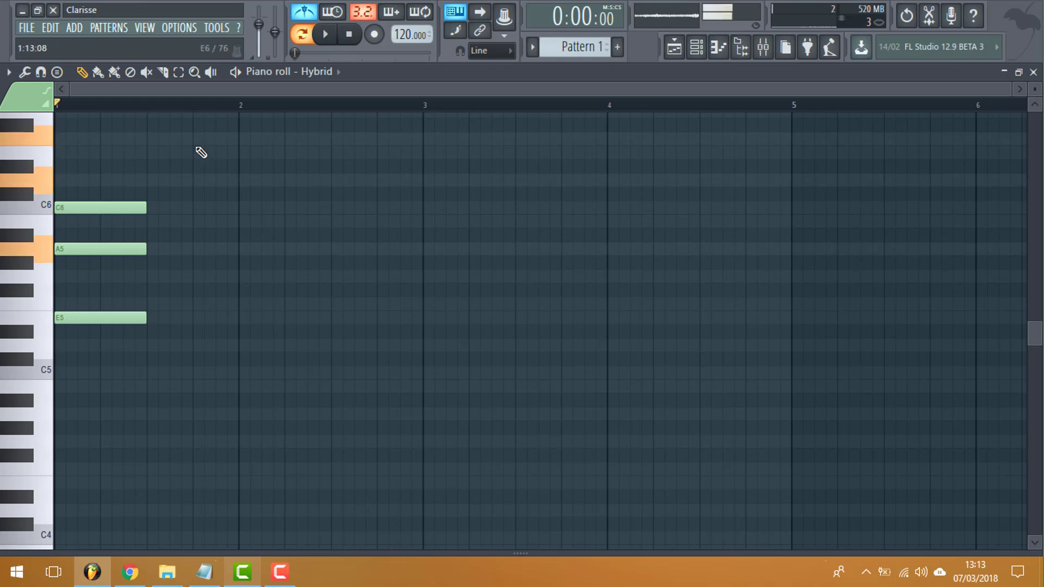
Step: Add an A5, D6, F6 chord on the last beat of bar 1 and an F5, A5, C6 chord from mid bar 2
{"action": "left_click_drag", "start_coordinate": [204, 168], "coordinate": [206, 187]}
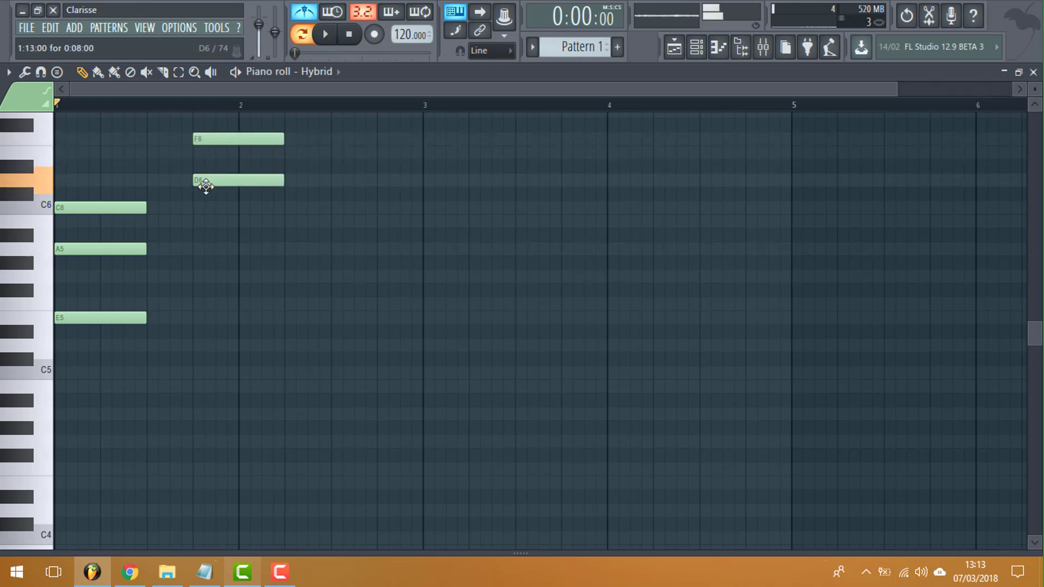
{"action": "left_click", "coordinate": [193, 249]}
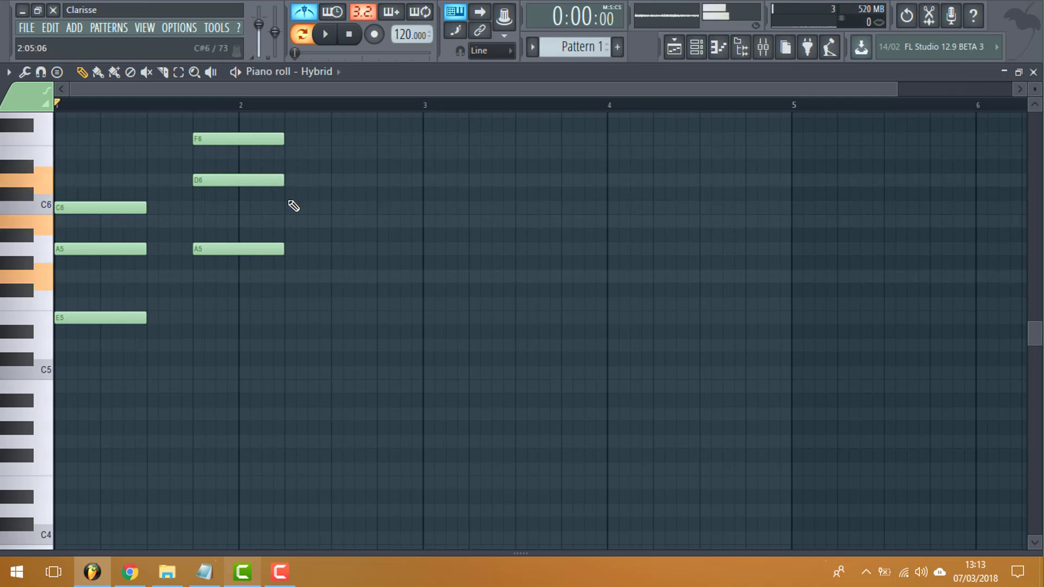
{"action": "key", "text": "space"}
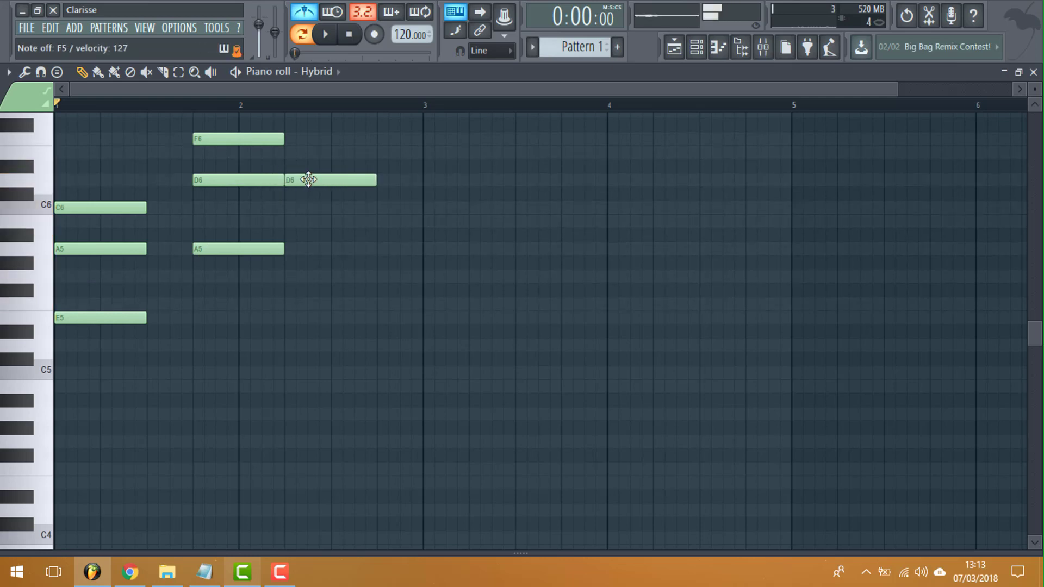
{"action": "left_click_drag", "start_coordinate": [309, 179], "coordinate": [379, 181]}
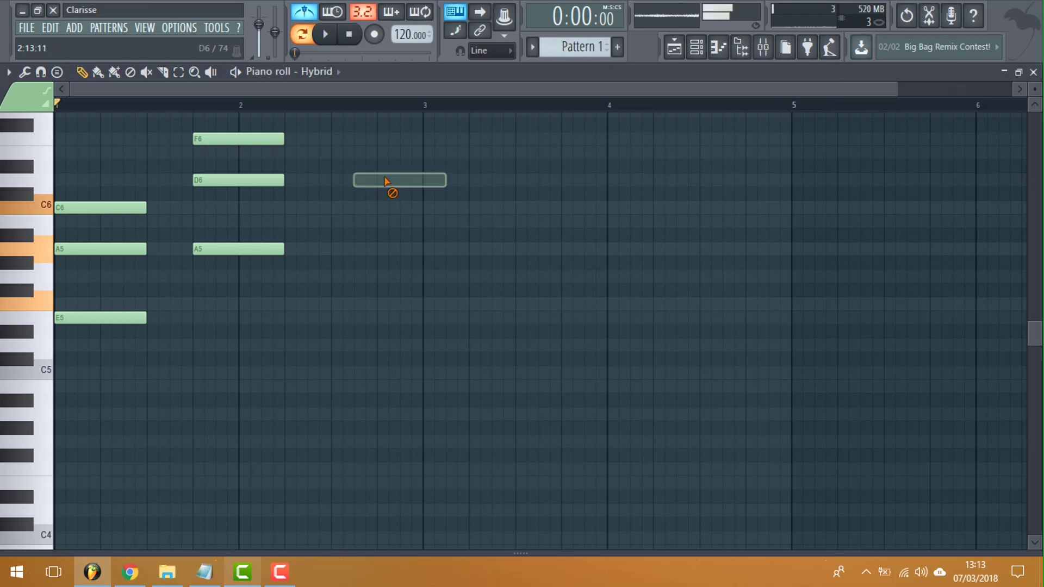
{"action": "right_click", "coordinate": [384, 180]}
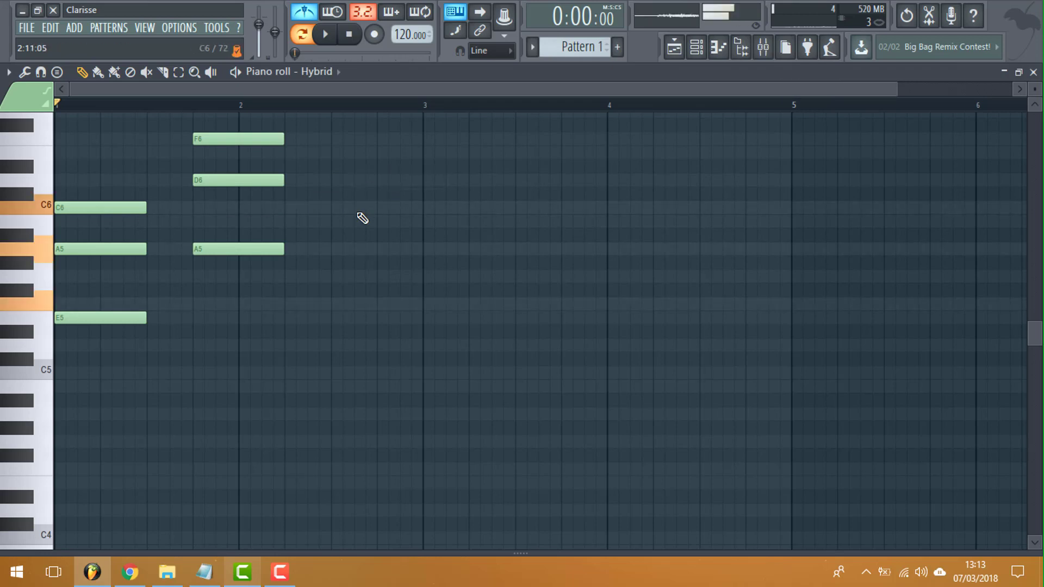
{"action": "left_click", "coordinate": [346, 303]}
{"action": "left_click", "coordinate": [325, 36]}
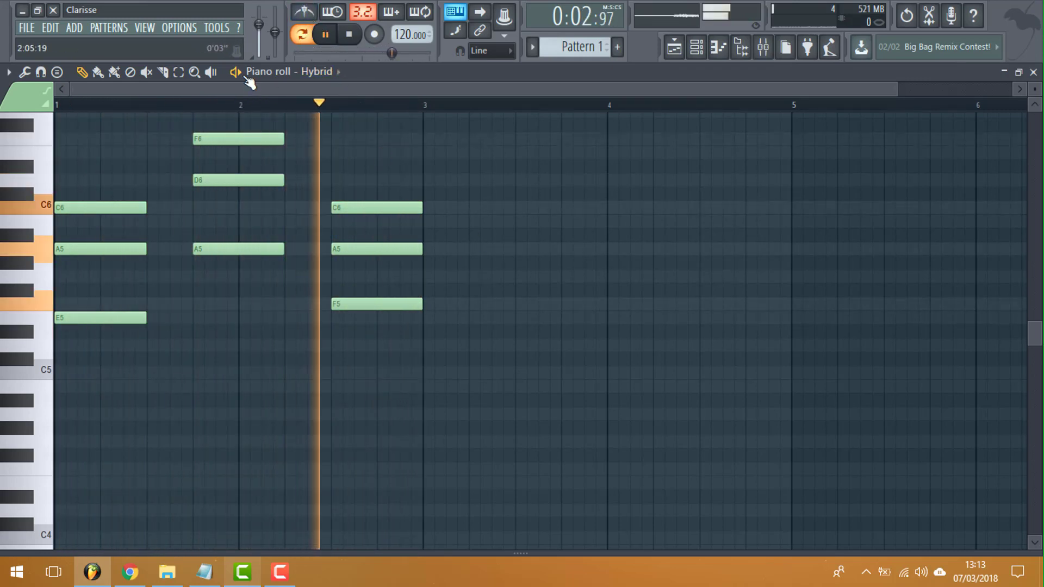
Step: Select all three chords in the piano roll and duplicate them so the copy starts at bar 3
{"action": "left_click", "coordinate": [178, 72]}
{"action": "left_click_drag", "start_coordinate": [350, 298], "coordinate": [109, 116]}
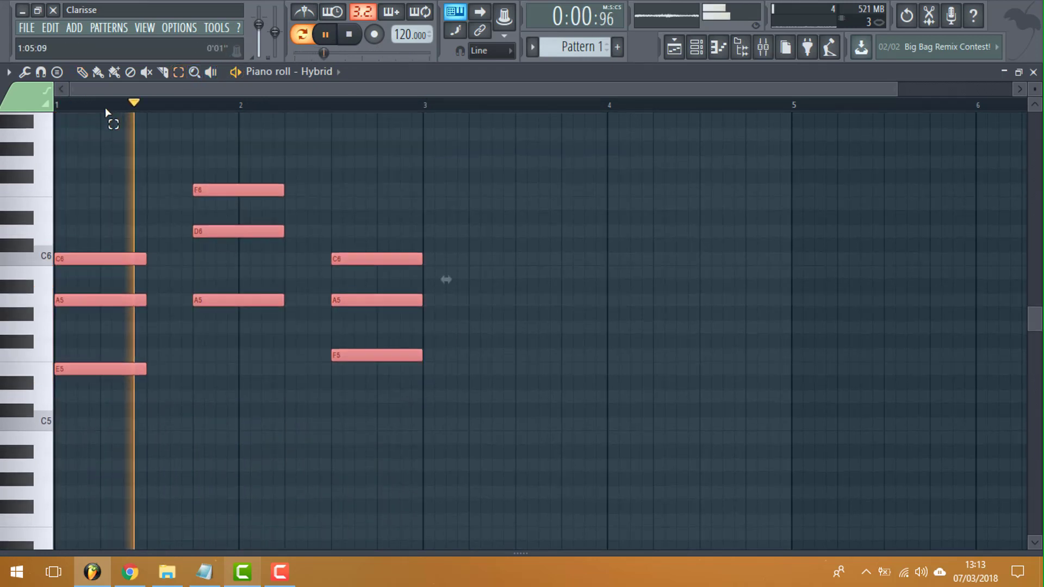
{"action": "left_click", "coordinate": [37, 10]}
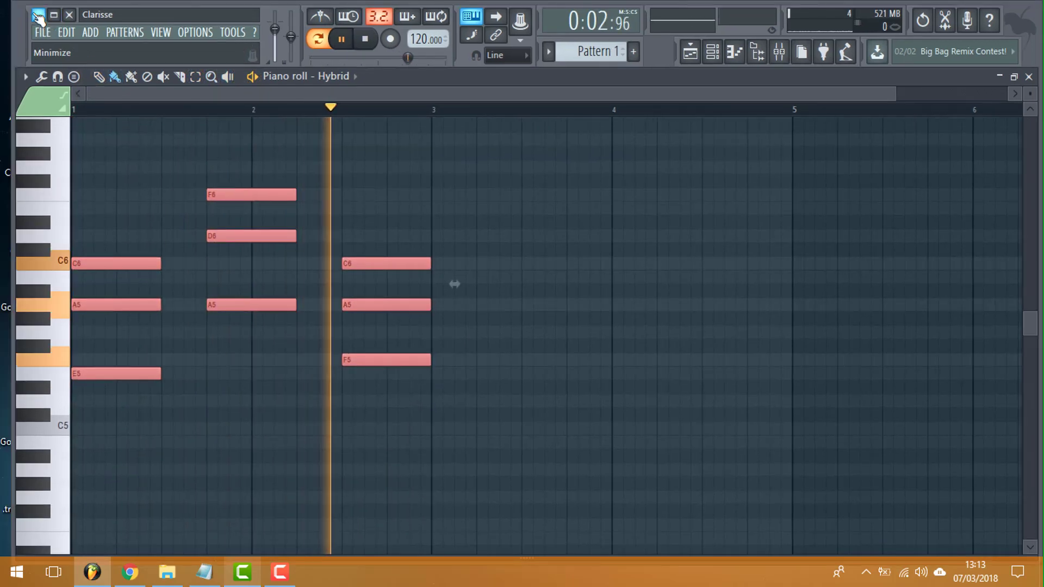
{"action": "left_click", "coordinate": [50, 15]}
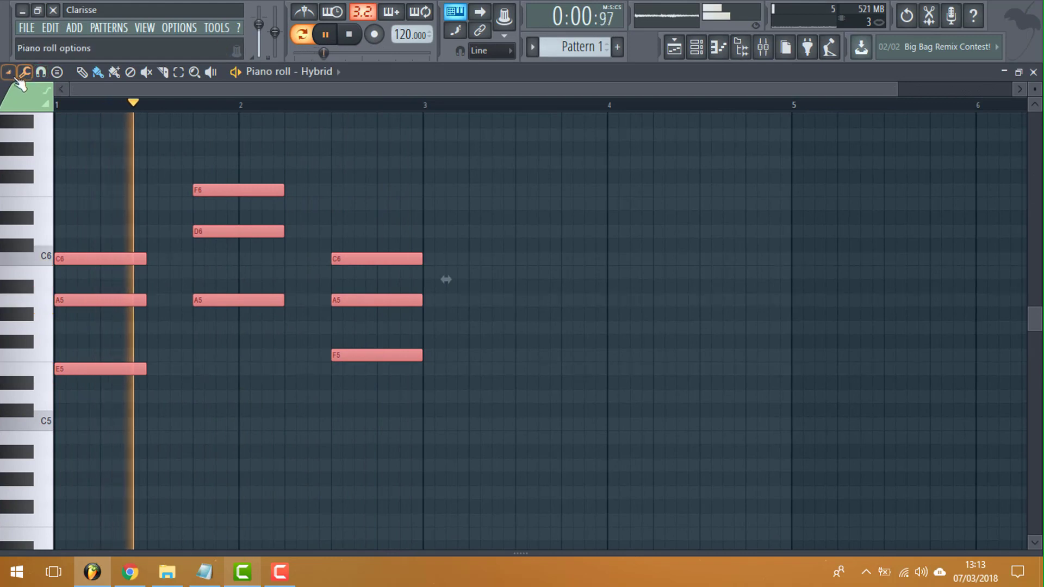
{"action": "left_click", "coordinate": [9, 72]}
{"action": "mouse_move", "coordinate": [41, 104]}
{"action": "left_click", "coordinate": [146, 149]}
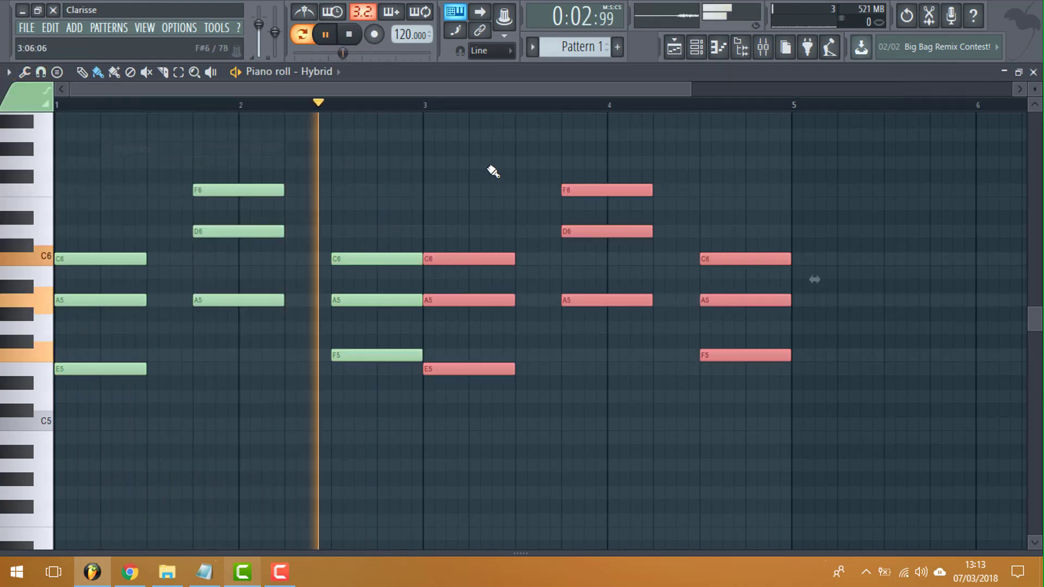
Step: Copy the Hybrid channel's notes and insert an Xpand!2 [64bit] instrument above the Sampler channel
{"action": "left_click", "coordinate": [697, 49]}
{"action": "right_click", "coordinate": [506, 148]}
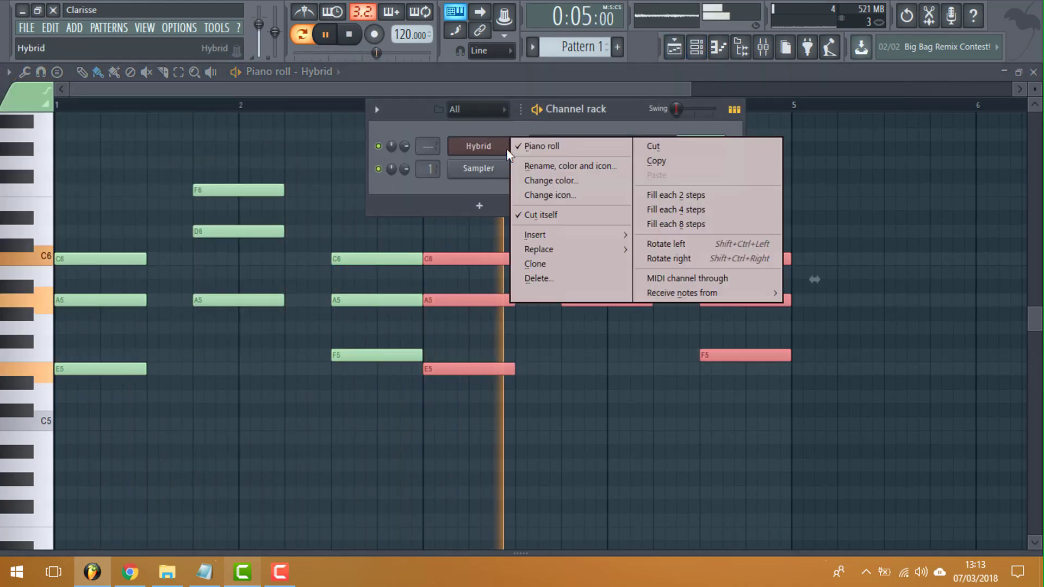
{"action": "left_click", "coordinate": [660, 158]}
{"action": "right_click", "coordinate": [506, 167]}
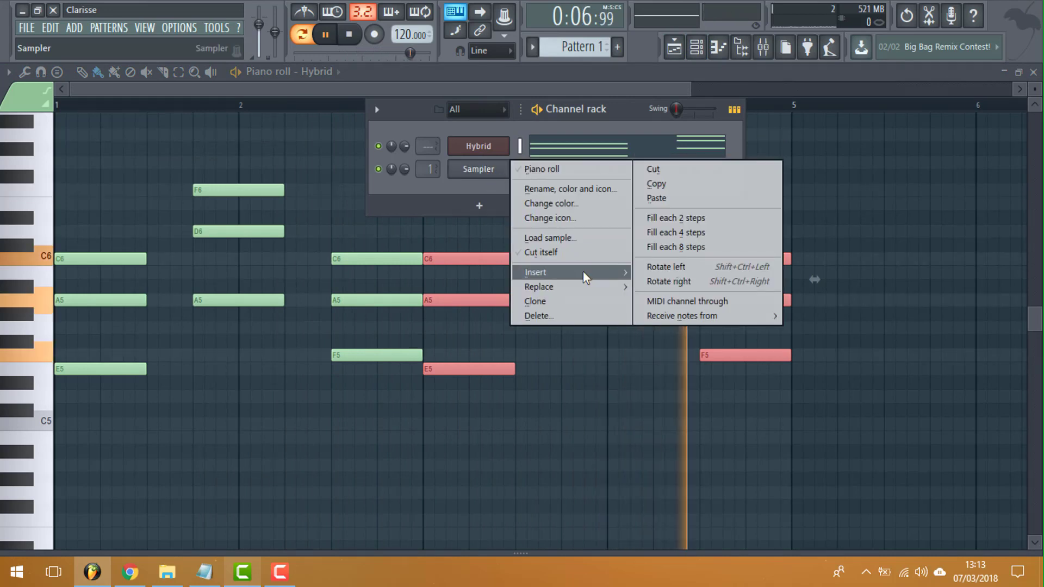
{"action": "mouse_move", "coordinate": [583, 272]}
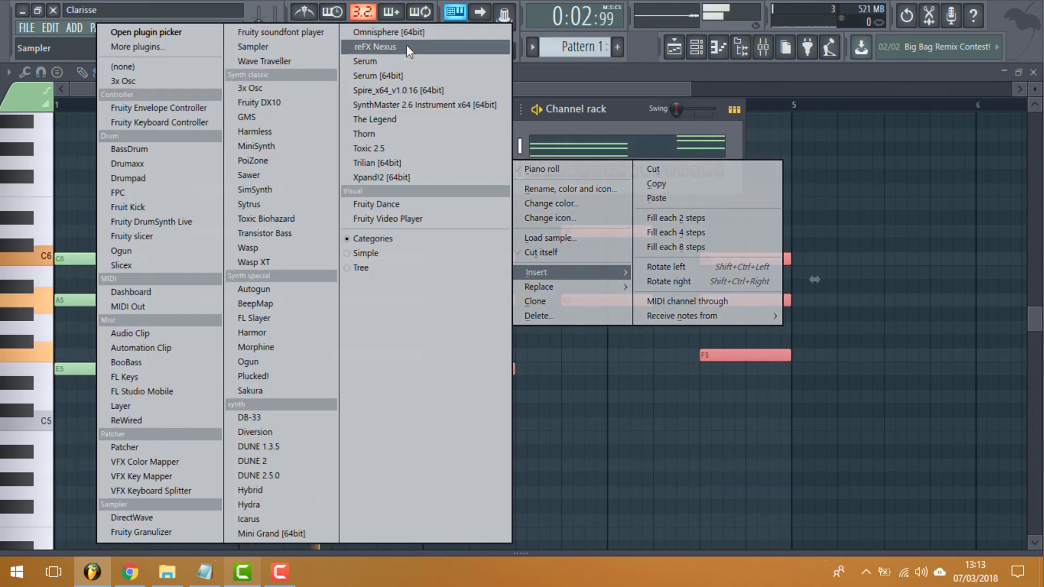
{"action": "left_click", "coordinate": [427, 177]}
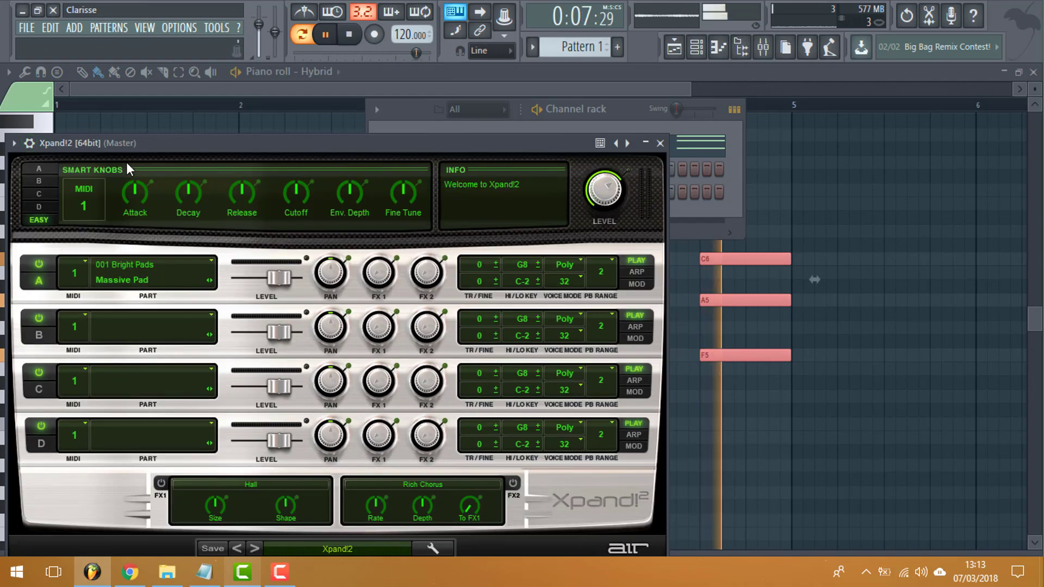
Step: Load the +23 Soft Workstation preset from the E Pianos + Clav category in Xpand!2
{"action": "left_click_drag", "start_coordinate": [143, 143], "coordinate": [335, 97]}
{"action": "left_click", "coordinate": [470, 505]}
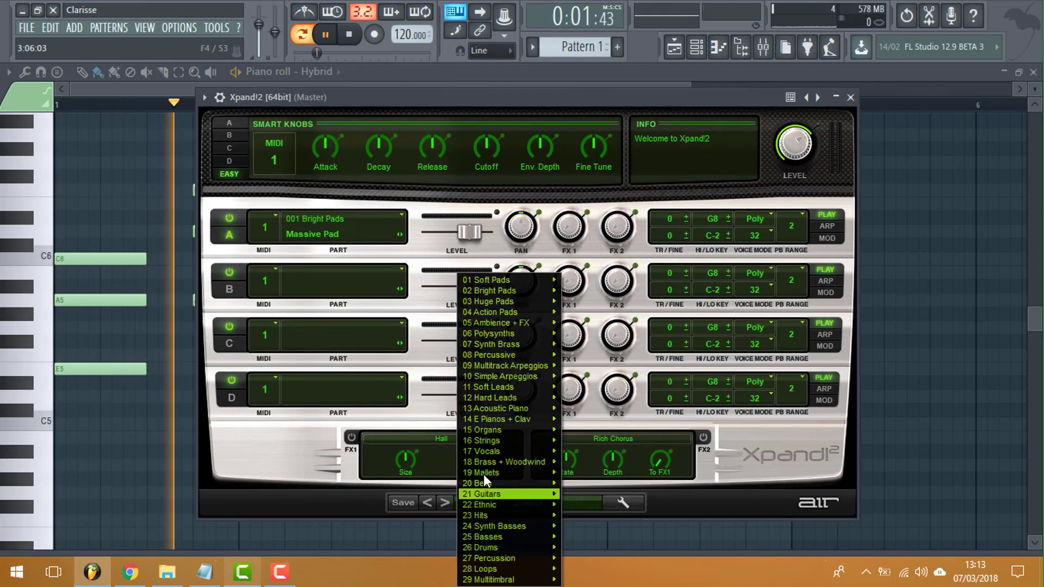
{"action": "mouse_move", "coordinate": [527, 390]}
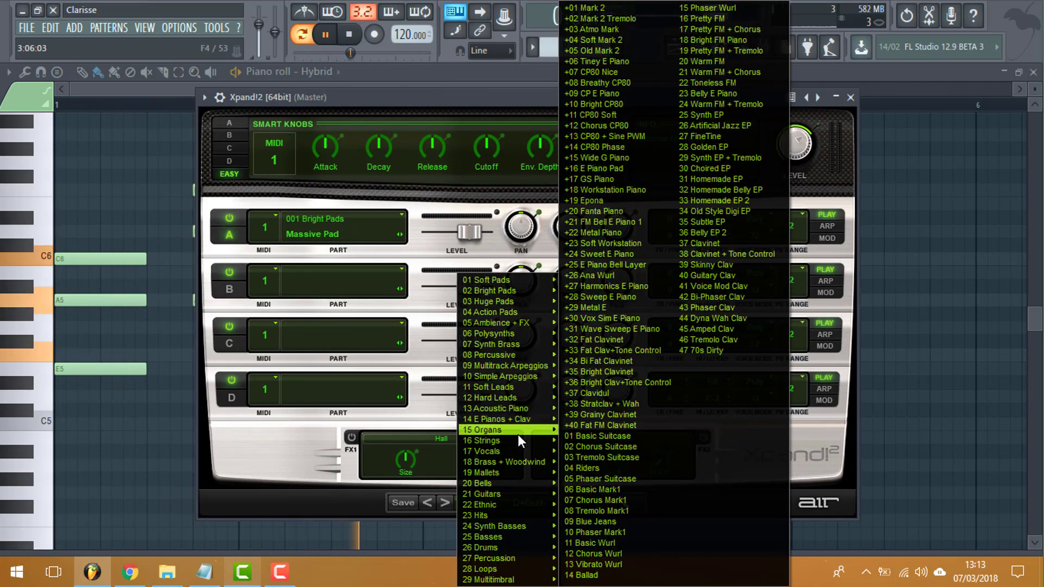
{"action": "mouse_move", "coordinate": [523, 416]}
{"action": "left_click", "coordinate": [606, 243]}
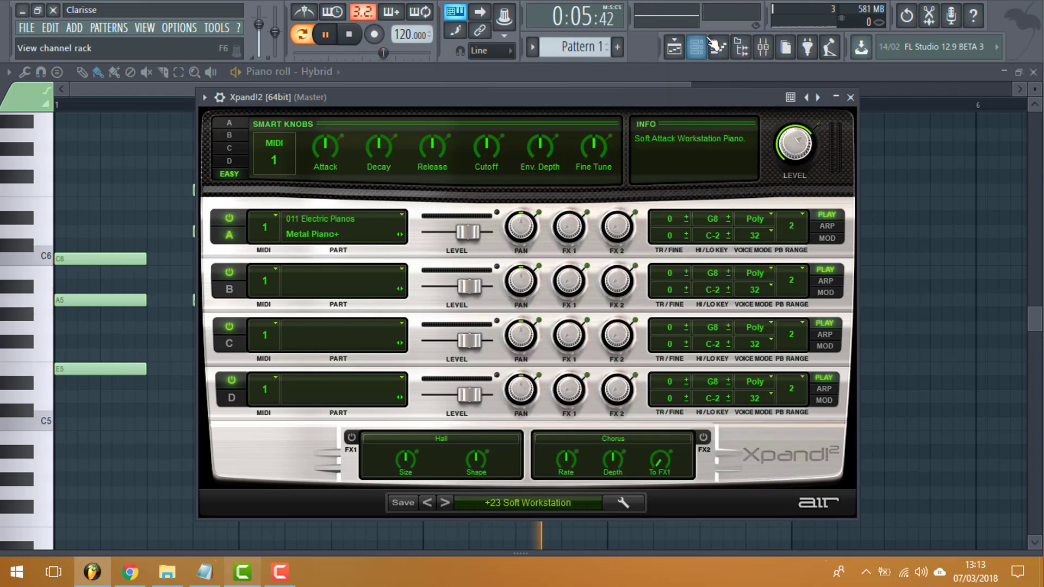
Step: Paste the copied notes into the Xpand!2 channel and mute the Hybrid channel
{"action": "left_click", "coordinate": [696, 47]}
{"action": "right_click", "coordinate": [478, 170]}
{"action": "left_click", "coordinate": [657, 198]}
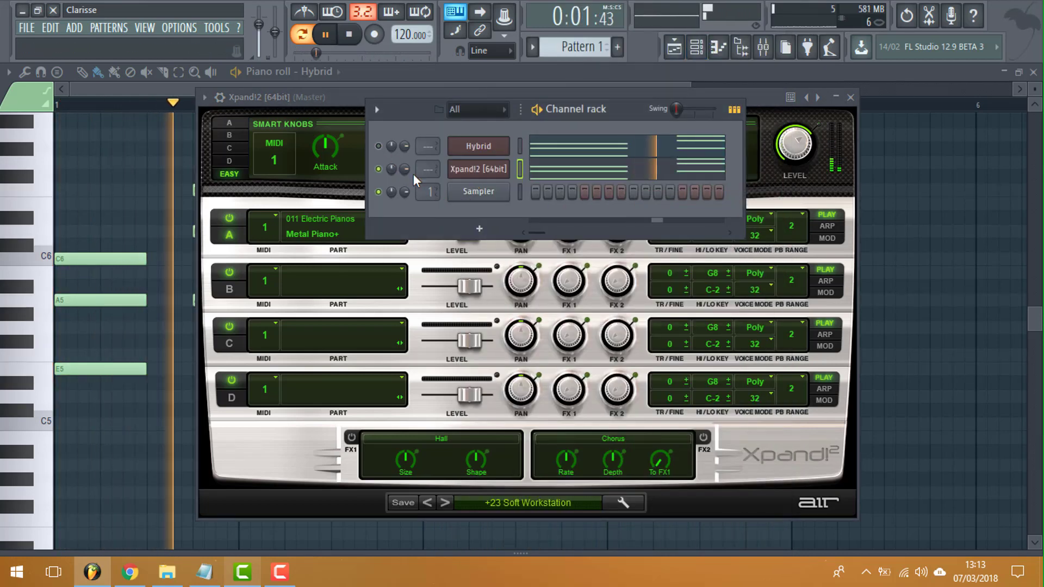
Step: Audition the electric piano presets that follow in Xpand!2, and load +07 CP80 Nice from E Pianos + Clav
{"action": "left_click", "coordinate": [445, 502]}
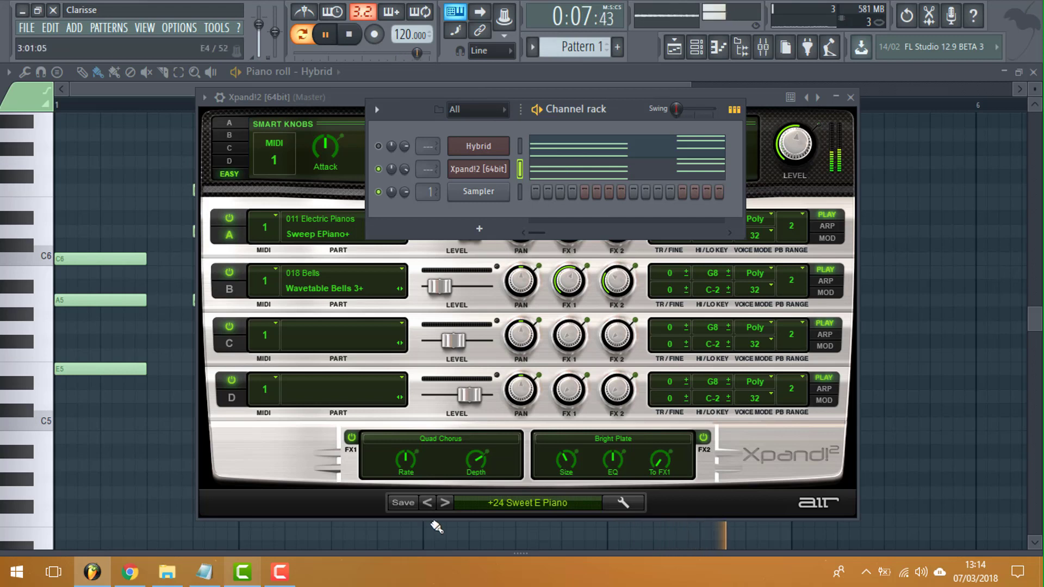
{"action": "left_click", "coordinate": [445, 502]}
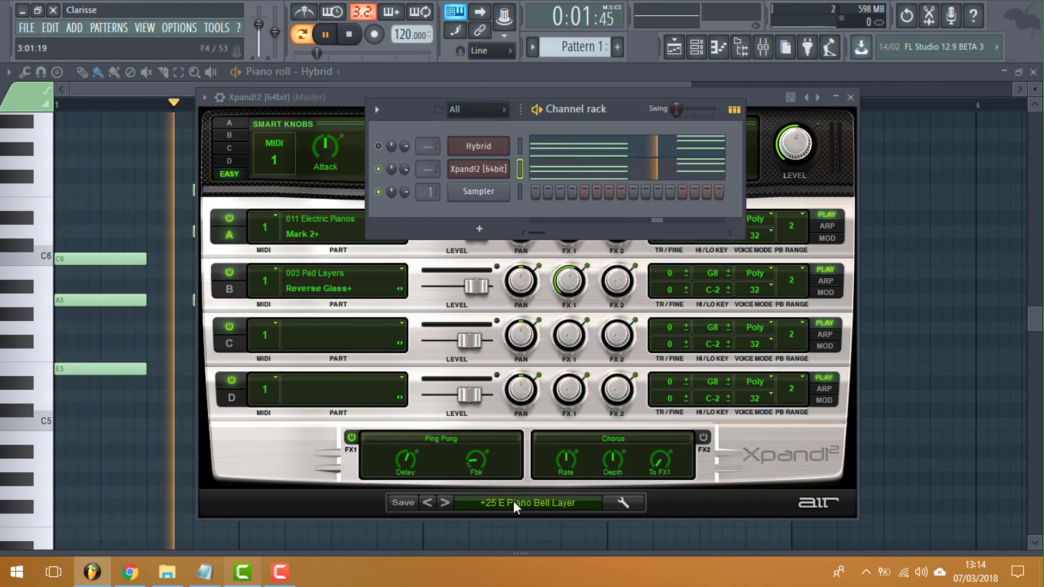
{"action": "left_click", "coordinate": [452, 502]}
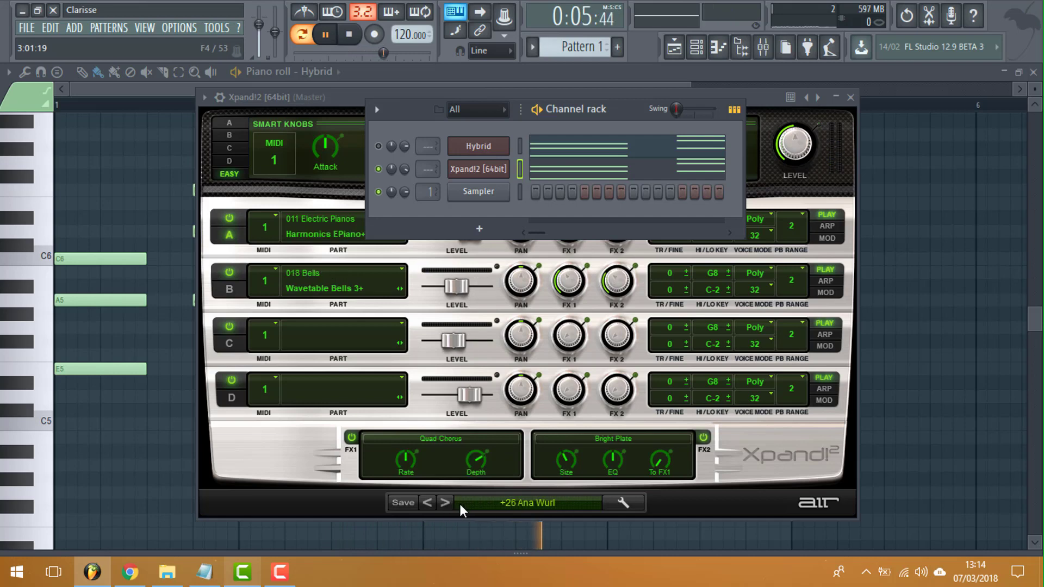
{"action": "left_click", "coordinate": [493, 501]}
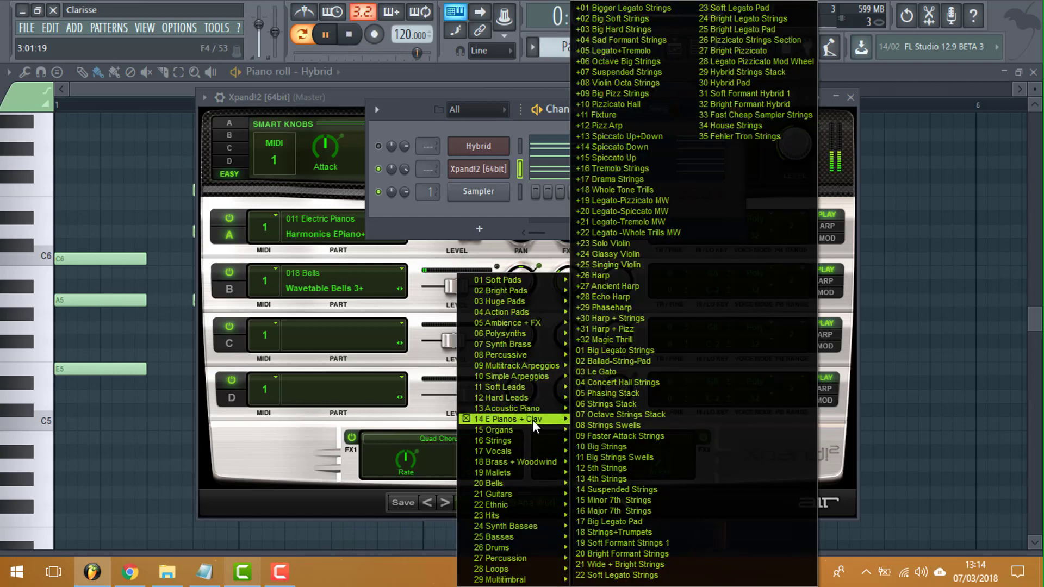
{"action": "mouse_move", "coordinate": [546, 409]}
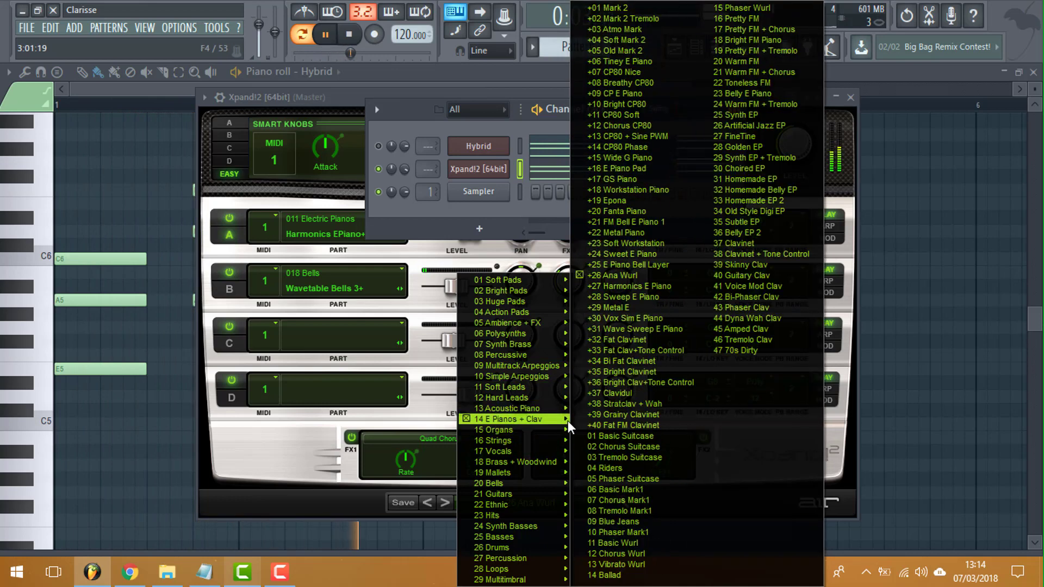
{"action": "left_click", "coordinate": [629, 72]}
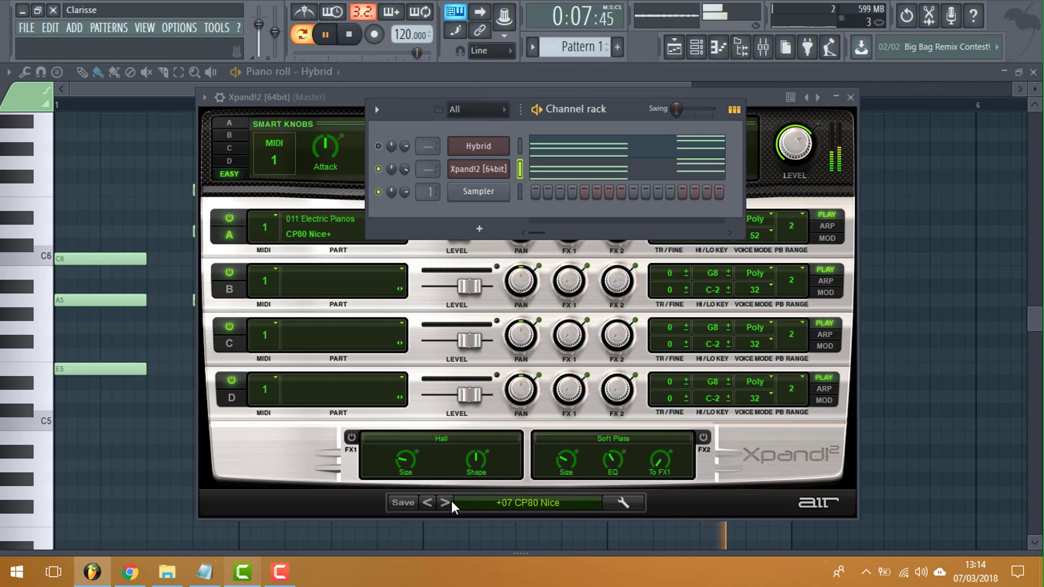
Step: Add short C6 and B5 melody notes near the end of bar 2 in Xpand!2's piano roll and play them
{"action": "left_click", "coordinate": [576, 169]}
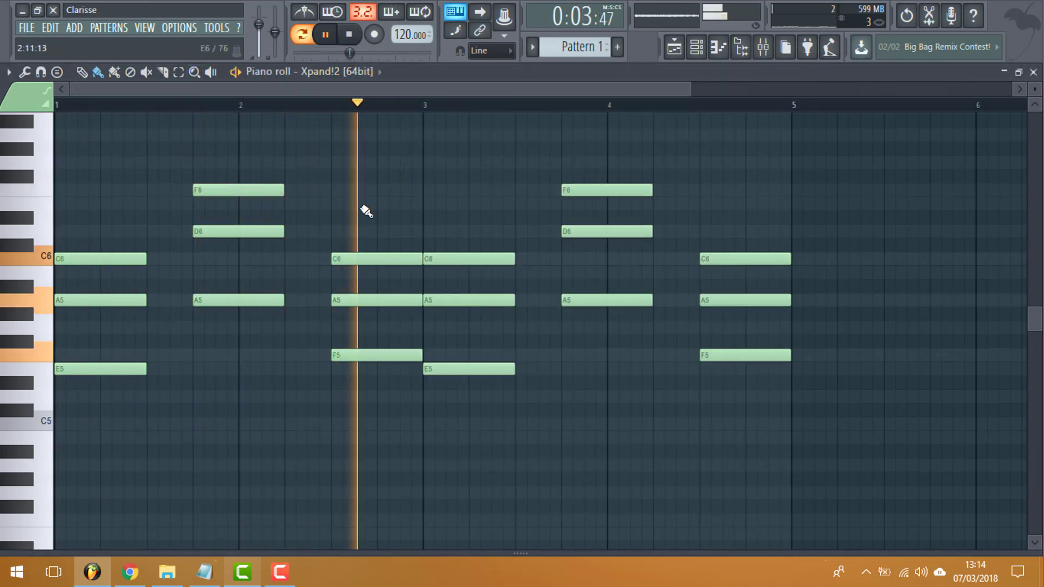
{"action": "left_click", "coordinate": [349, 36]}
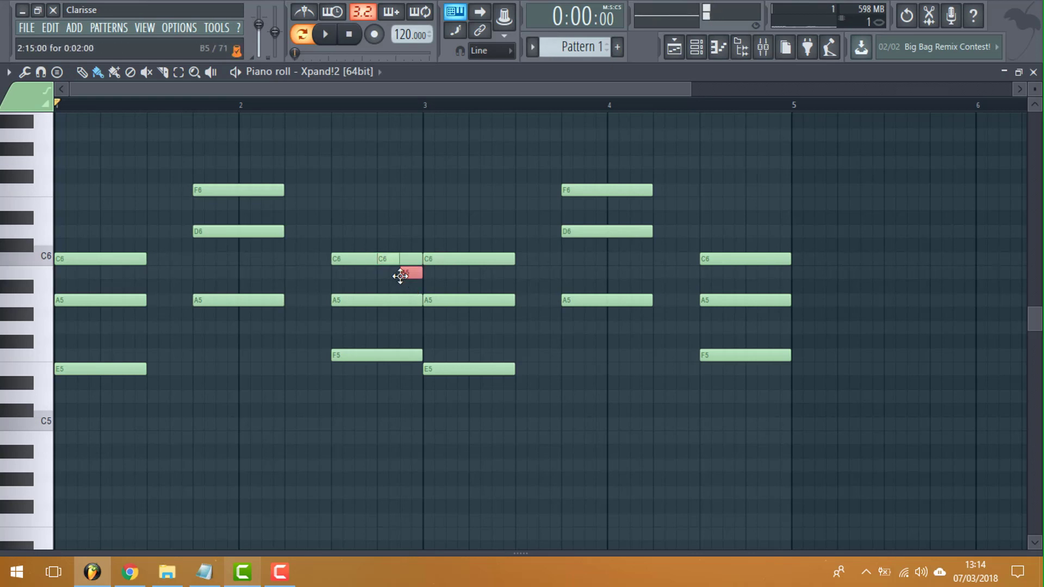
{"action": "left_click", "coordinate": [333, 33]}
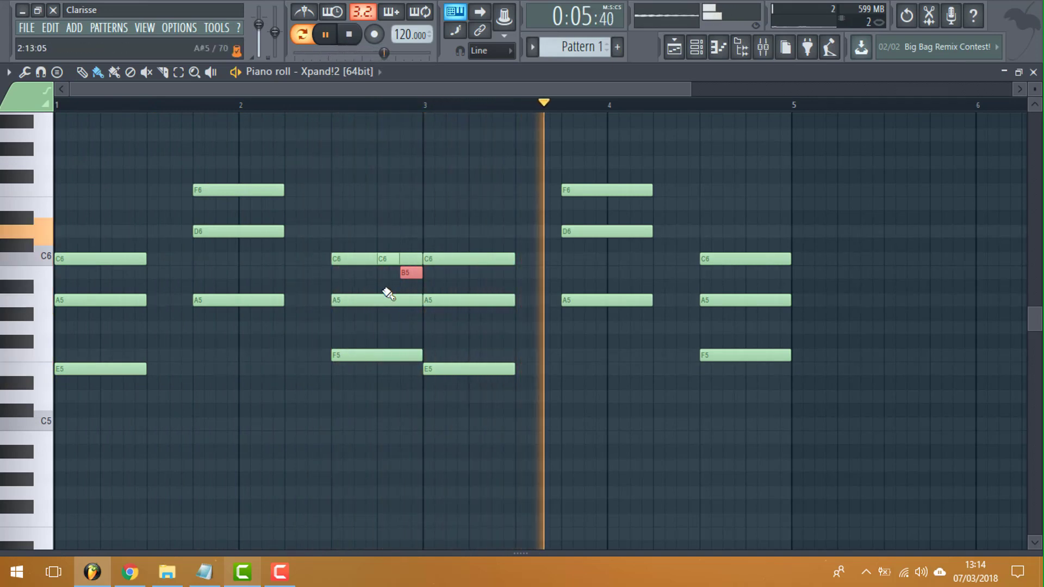
Step: Add short C6 and D6 notes leading up to the chord at the end of bar 3, and audition them
{"action": "left_click", "coordinate": [349, 34]}
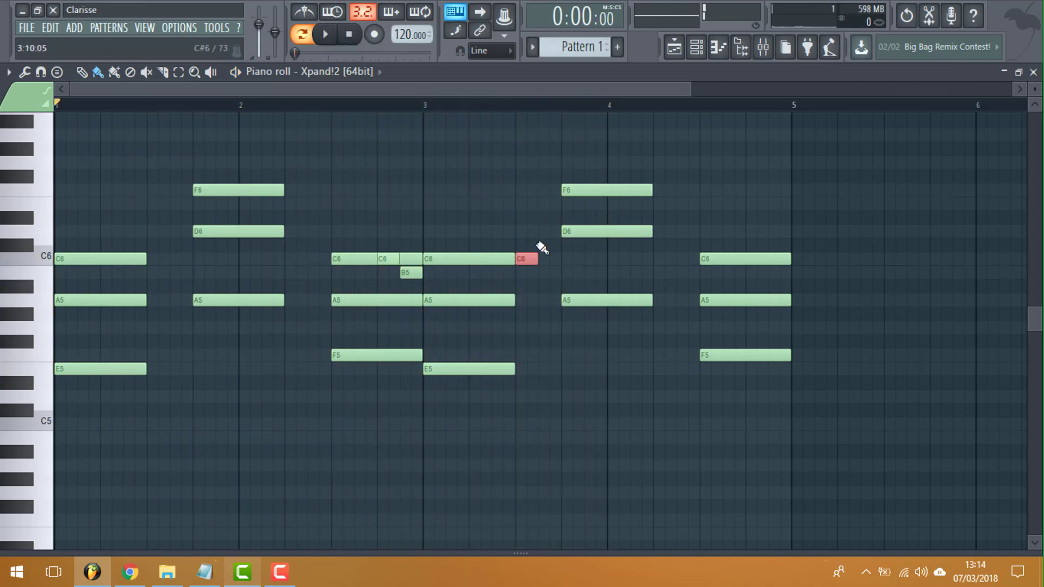
{"action": "left_click", "coordinate": [326, 35]}
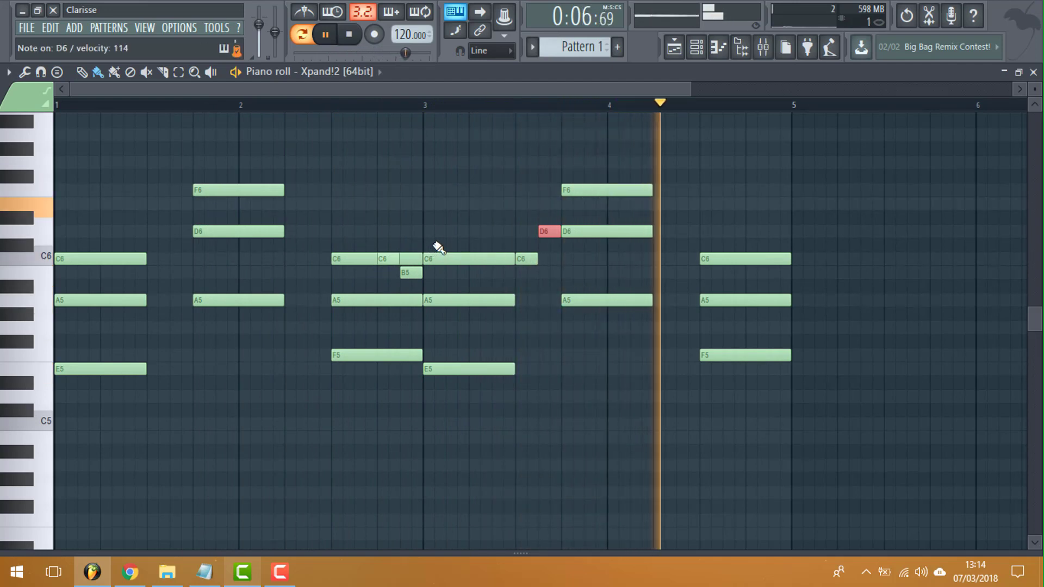
{"action": "left_click", "coordinate": [351, 35]}
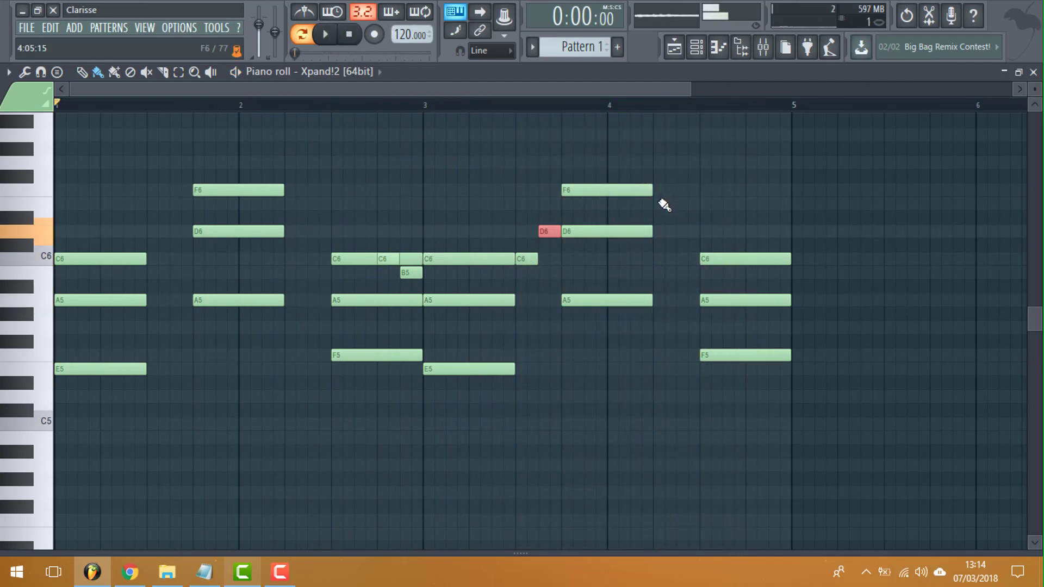
Step: Add short E6 and D6 notes between the last two chords in bar 4 and play the pattern
{"action": "key", "text": "space"}
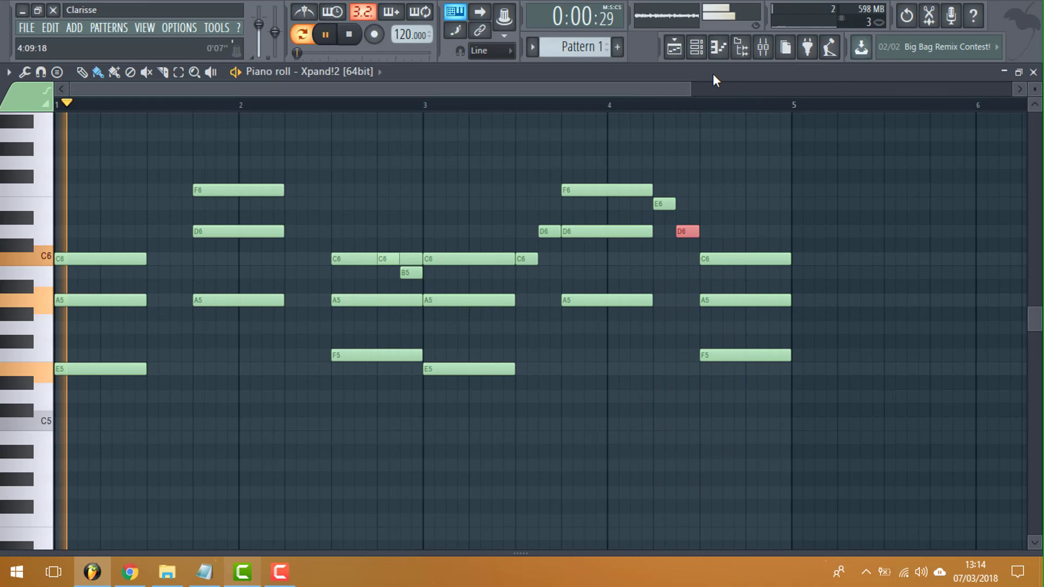
Step: Unmute the Hybrid channel and adjust the Xpand!2 channel's volume while the pattern plays
{"action": "left_click", "coordinate": [696, 47]}
{"action": "left_click", "coordinate": [718, 47]}
{"action": "left_click", "coordinate": [694, 54]}
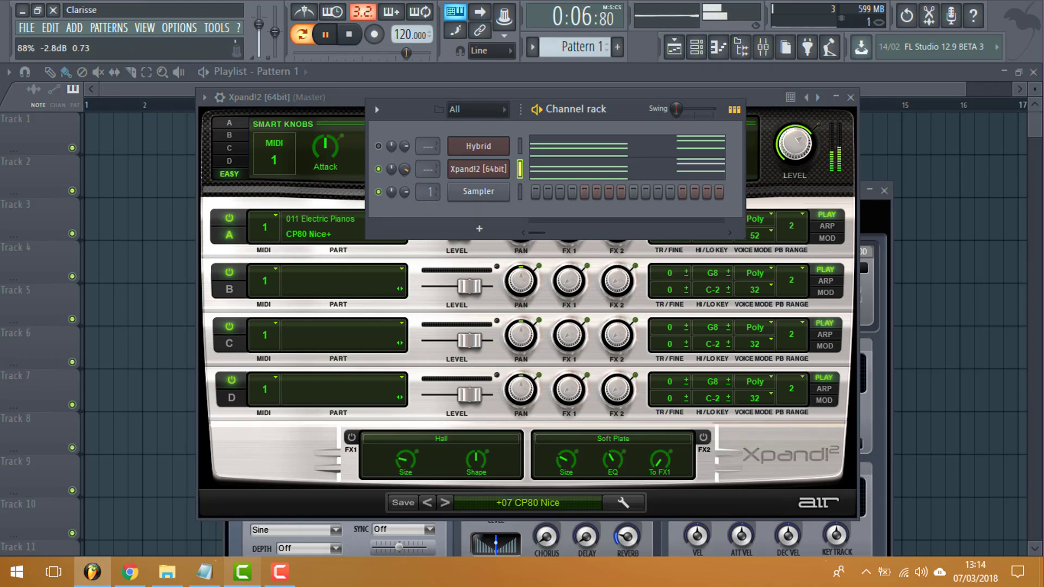
{"action": "left_click", "coordinate": [378, 146]}
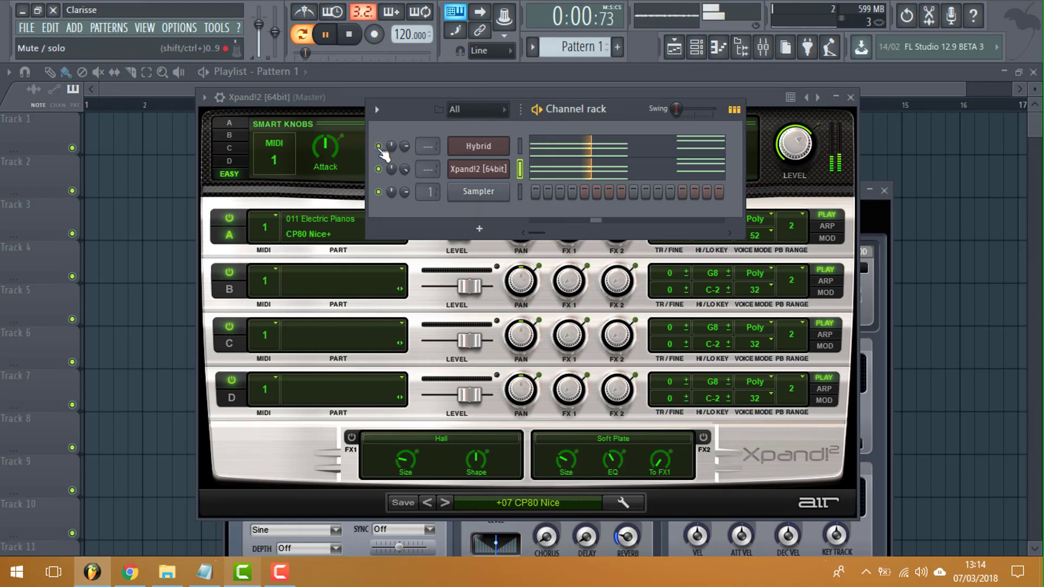
{"action": "left_click_drag", "start_coordinate": [402, 173], "coordinate": [402, 177]}
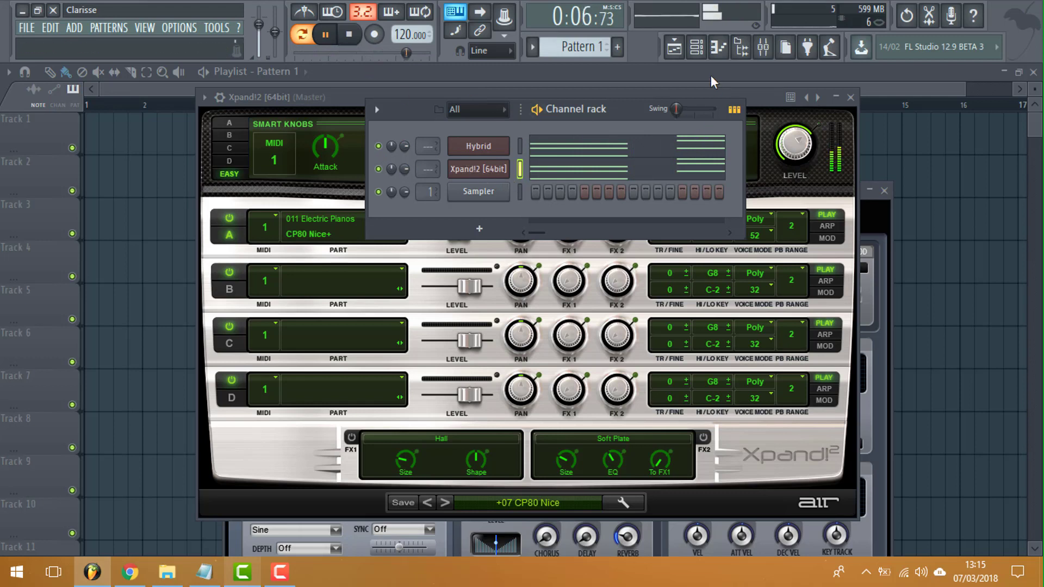
Step: Clone the Xpand!2 channel
{"action": "left_click", "coordinate": [697, 48]}
{"action": "left_click", "coordinate": [697, 48]}
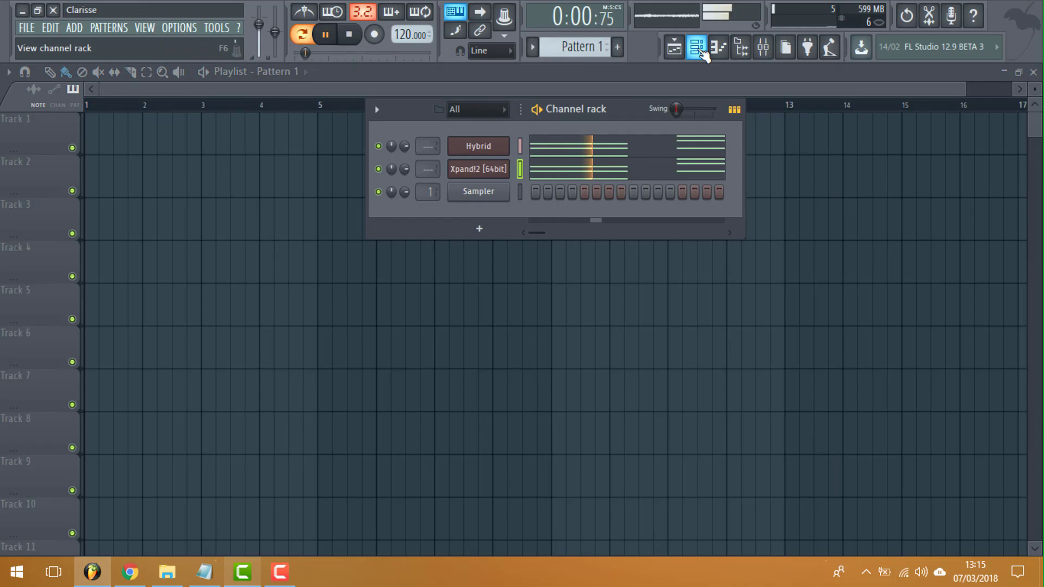
{"action": "right_click", "coordinate": [481, 170]}
{"action": "left_click", "coordinate": [551, 288]}
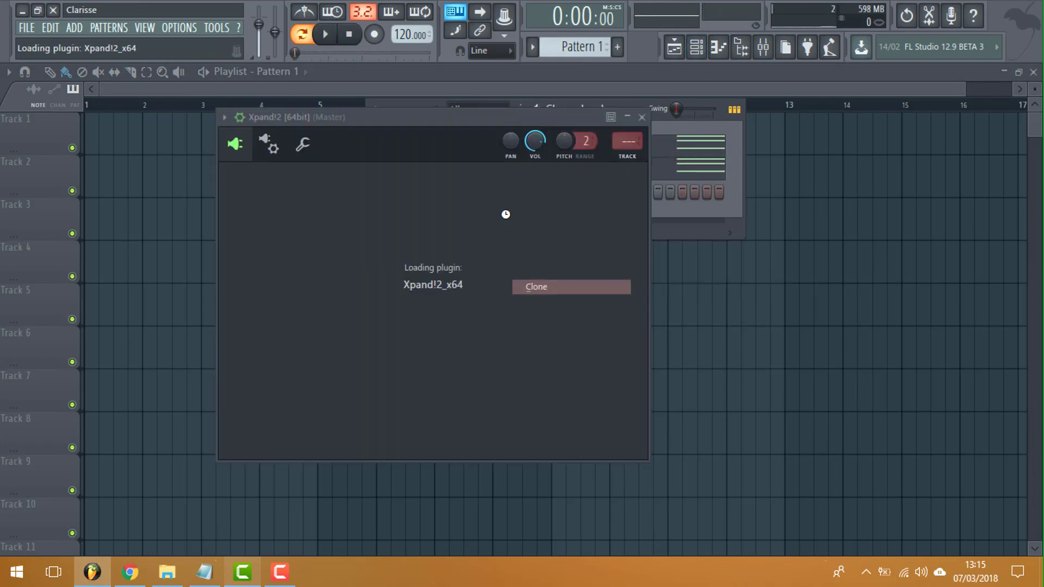
{"action": "left_click", "coordinate": [525, 107]}
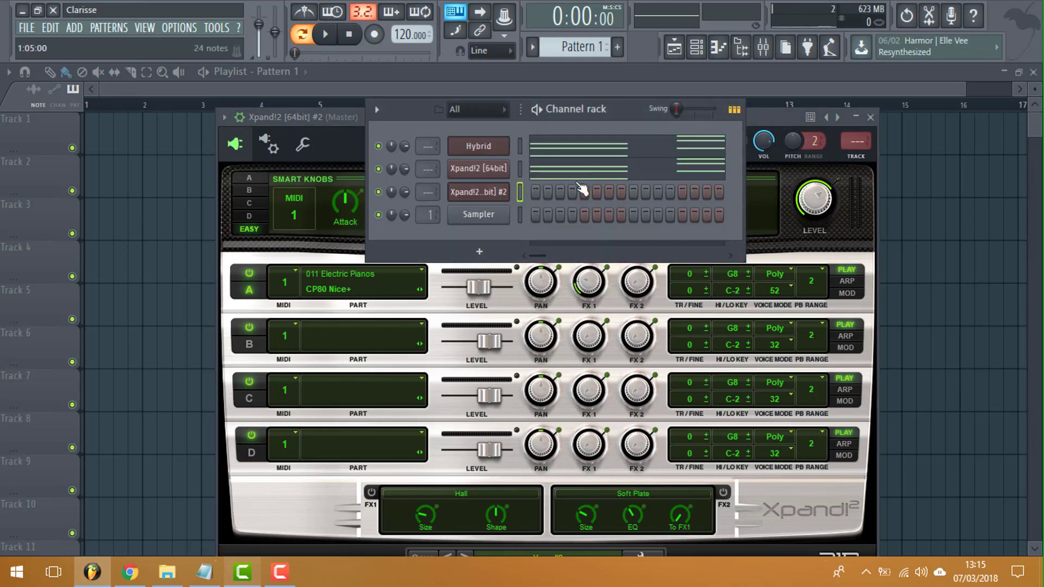
Step: Audition the presets that follow CP80 Nice in the cloned Xpand!2, and load +10 Bright CP80
{"action": "left_click", "coordinate": [514, 192]}
{"action": "left_click", "coordinate": [514, 191]}
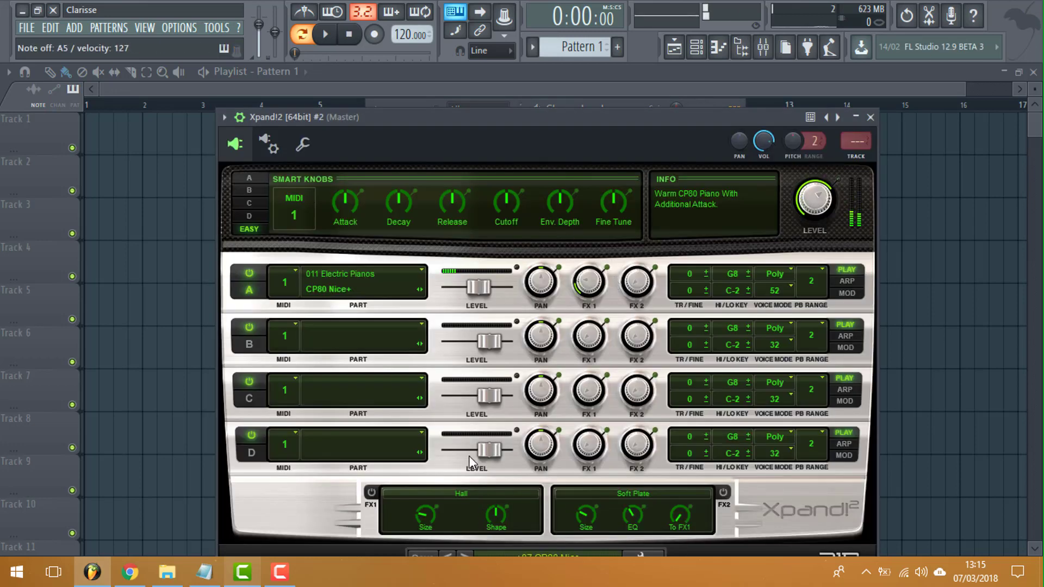
{"action": "left_click", "coordinate": [465, 556]}
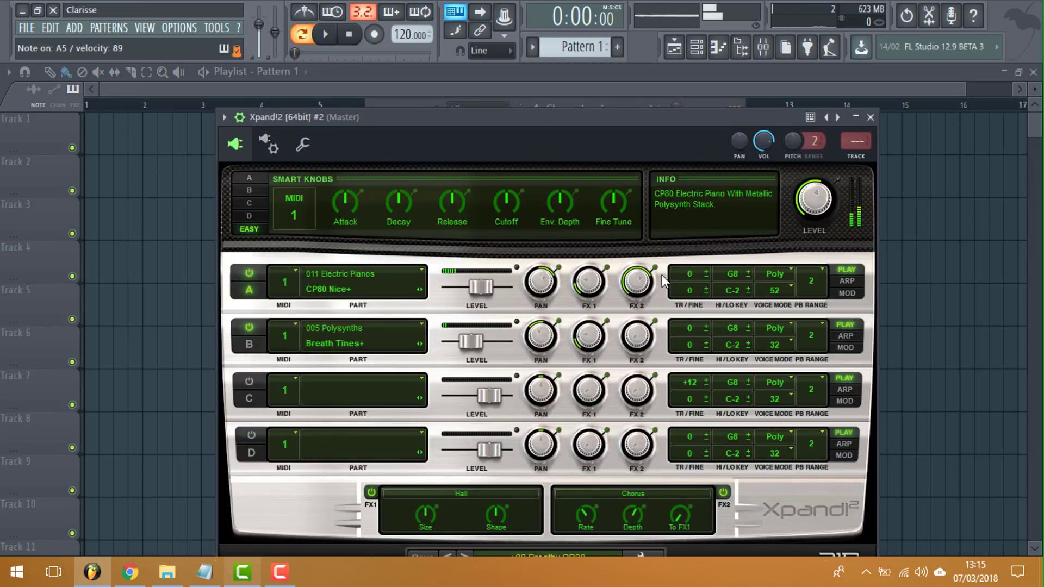
{"action": "left_click", "coordinate": [459, 557]}
{"action": "left_click", "coordinate": [464, 557]}
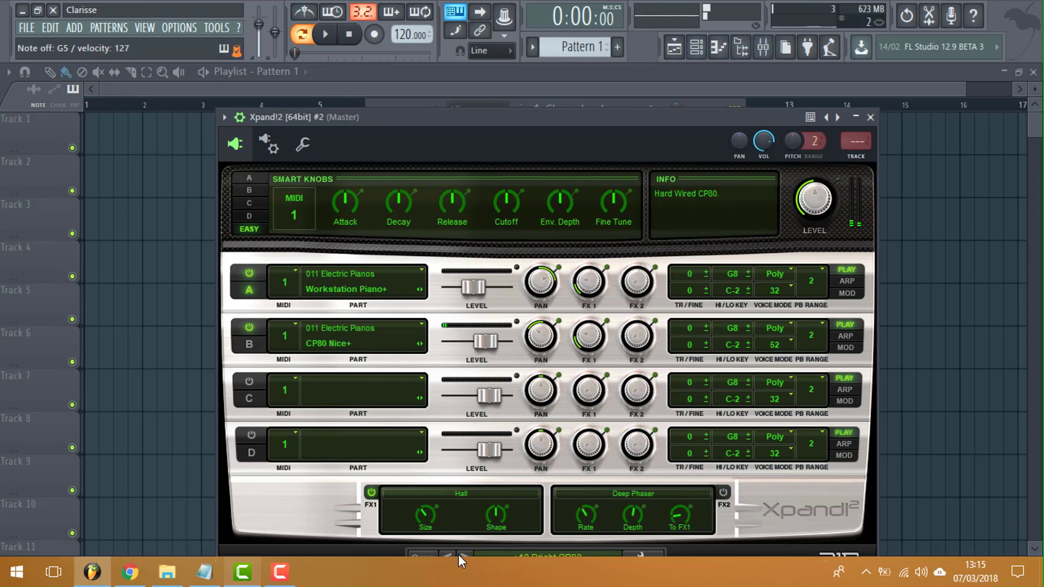
{"action": "left_click_drag", "start_coordinate": [511, 138], "coordinate": [631, 93]}
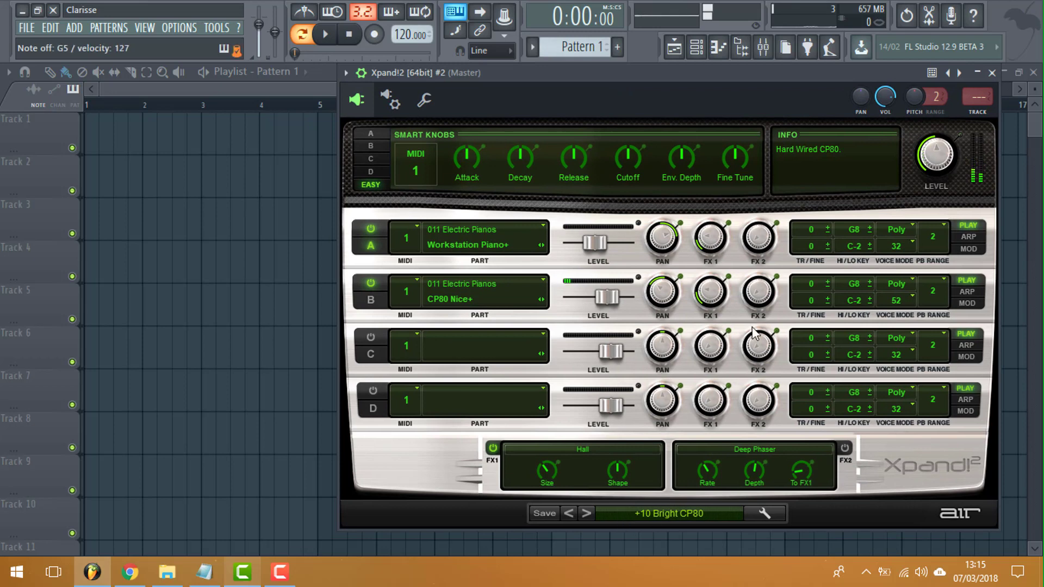
Step: Copy the notes of the original Xpand!2 channel, paste them into the Xpand!2 #2 channel and play the pattern
{"action": "left_click", "coordinate": [702, 52]}
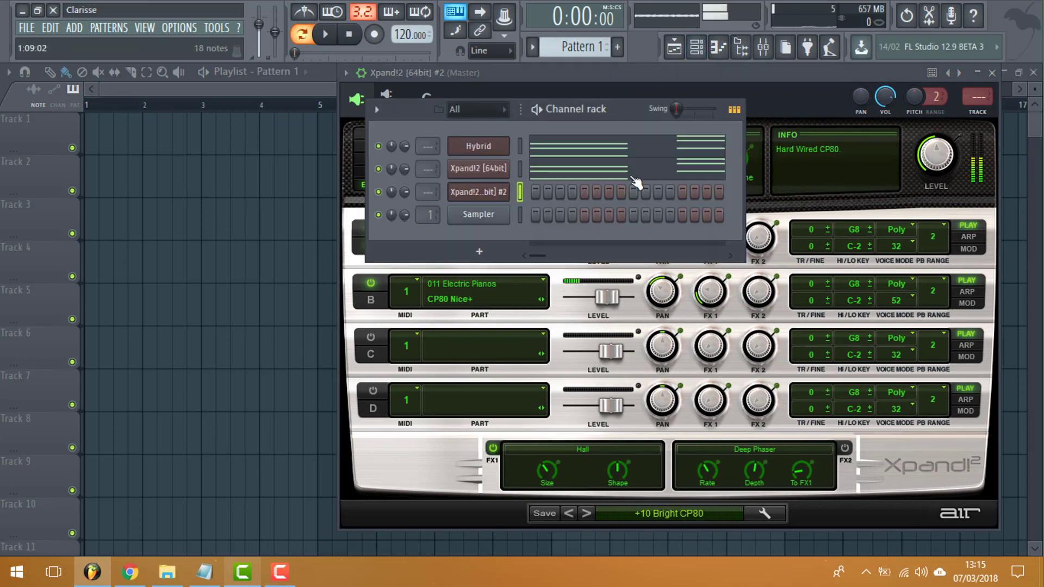
{"action": "right_click", "coordinate": [493, 172]}
{"action": "left_click", "coordinate": [668, 188]}
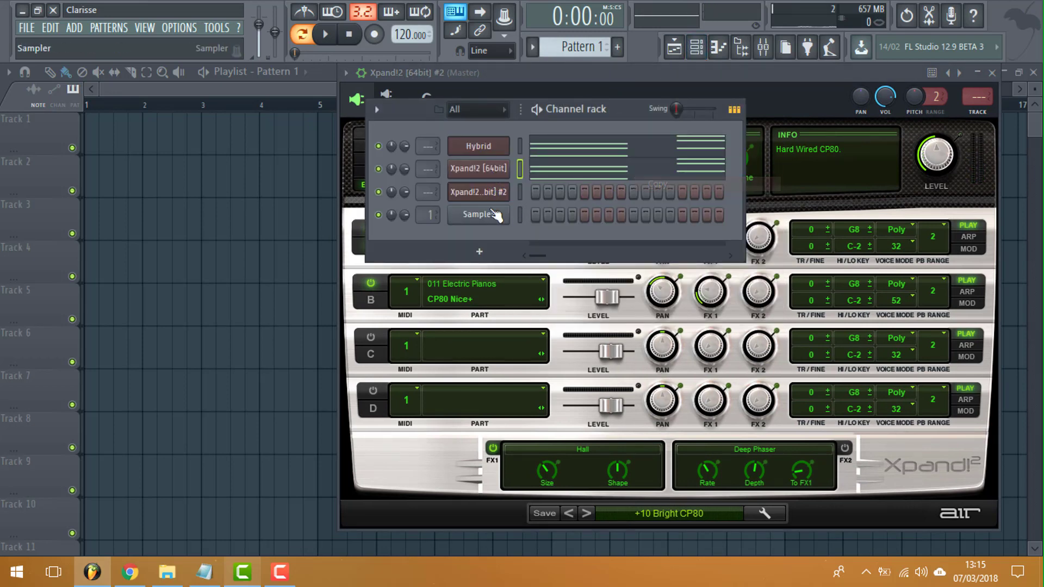
{"action": "right_click", "coordinate": [493, 193]}
{"action": "left_click", "coordinate": [691, 222]}
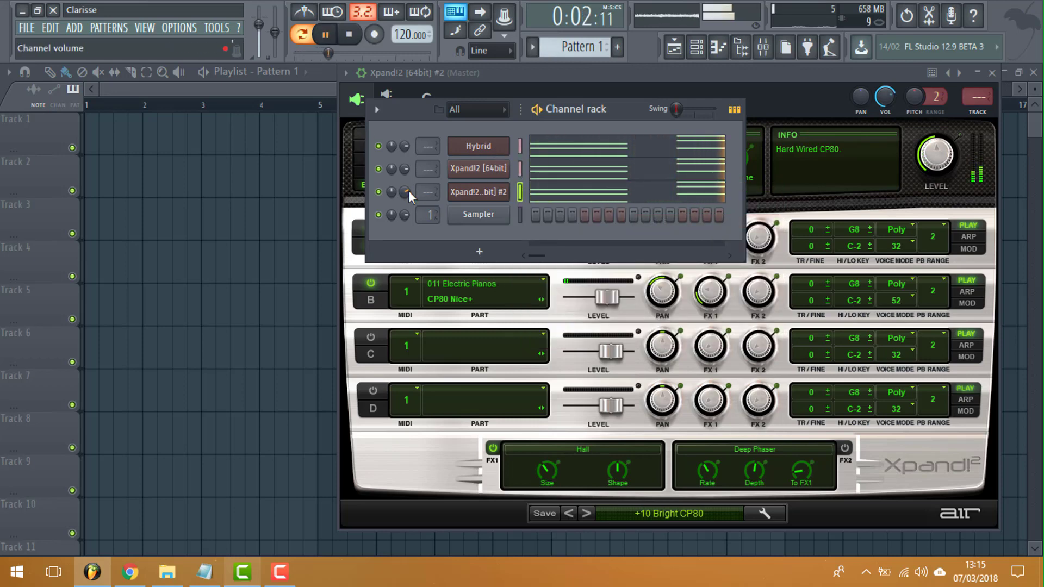
Step: Arpeggiate the Xpand!2 #2 notes with the Flip pattern, a Normal range of 2 and Time sync
{"action": "left_click", "coordinate": [560, 203]}
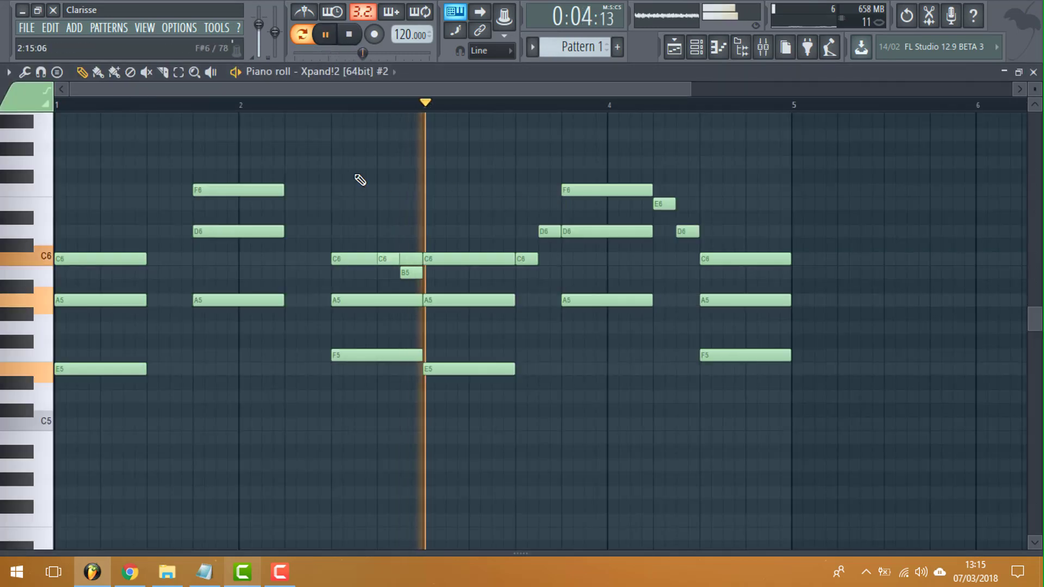
{"action": "left_click", "coordinate": [14, 71]}
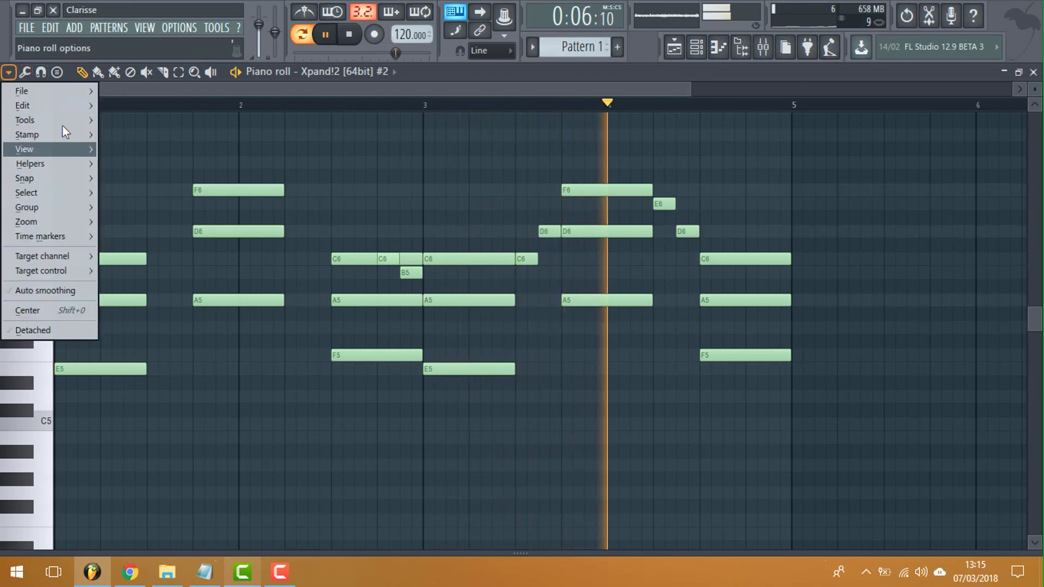
{"action": "left_click", "coordinate": [54, 121]}
{"action": "left_click", "coordinate": [95, 248]}
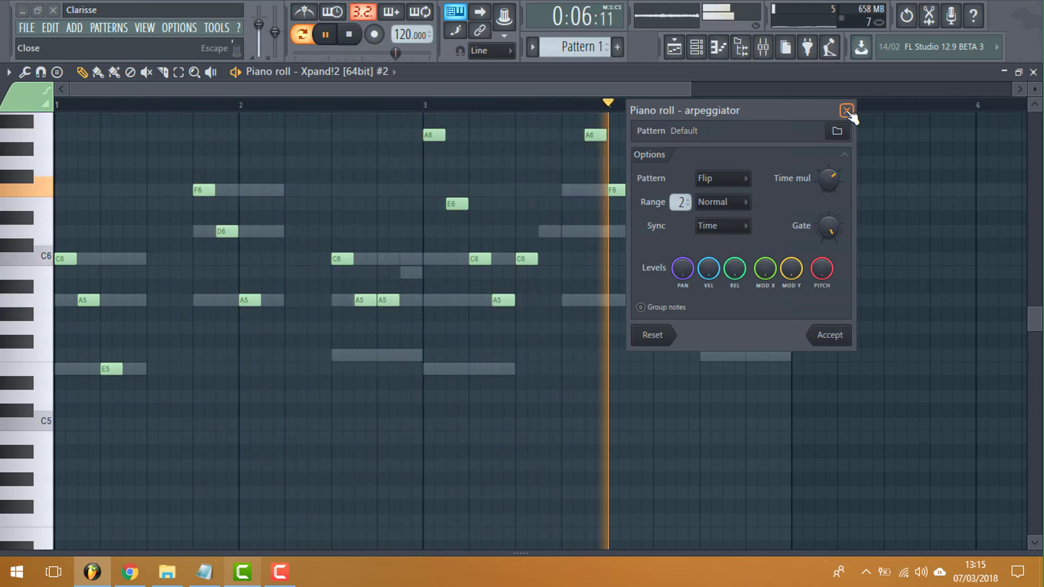
{"action": "left_click", "coordinate": [832, 337]}
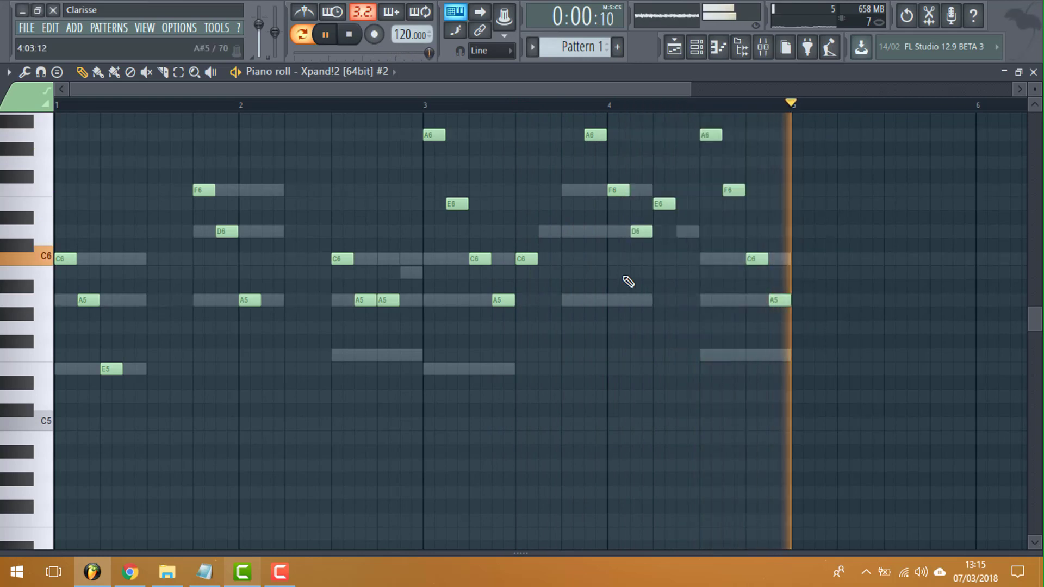
Step: Fill the gaps in the Xpand!2 #2 arpeggio with short A5 and B5 notes in bar 1 and G6 and F6 notes in bar 2
{"action": "left_click", "coordinate": [155, 301]}
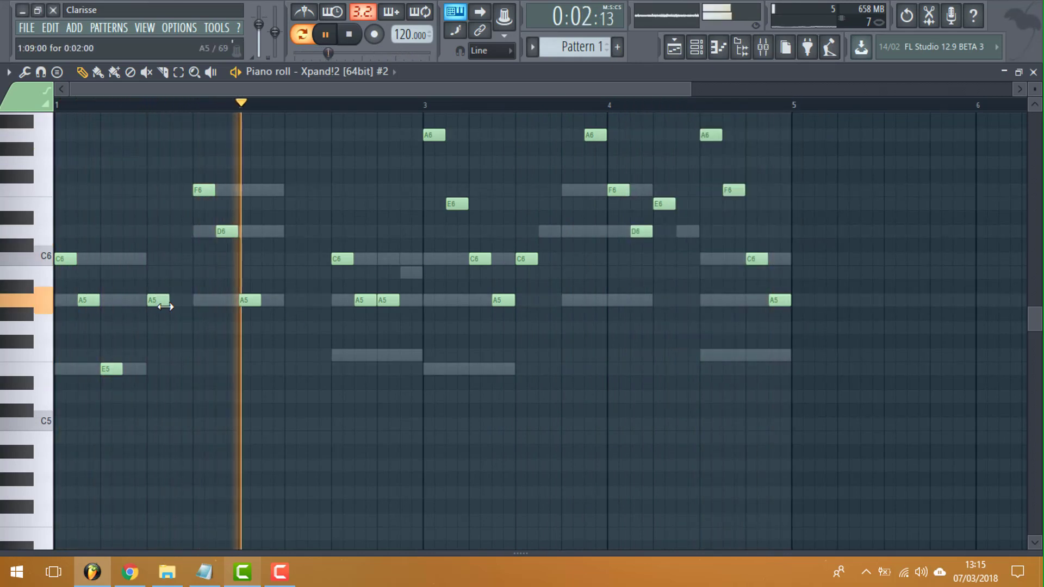
{"action": "left_click", "coordinate": [179, 278]}
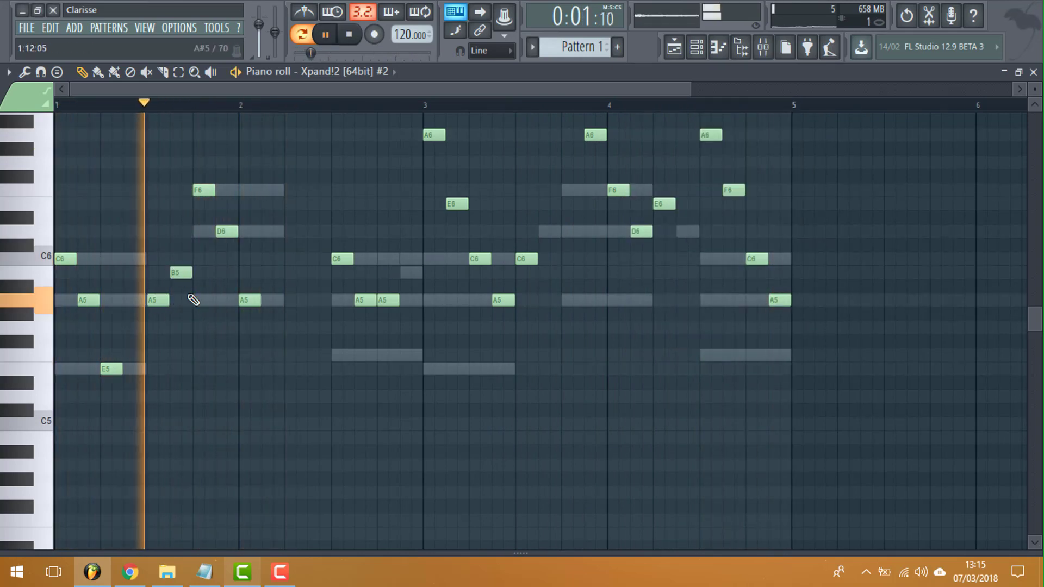
{"action": "scroll", "coordinate": [302, 332], "scroll_direction": "up", "scroll_amount": 4}
{"action": "scroll", "coordinate": [288, 326], "scroll_direction": "up", "scroll_amount": 1}
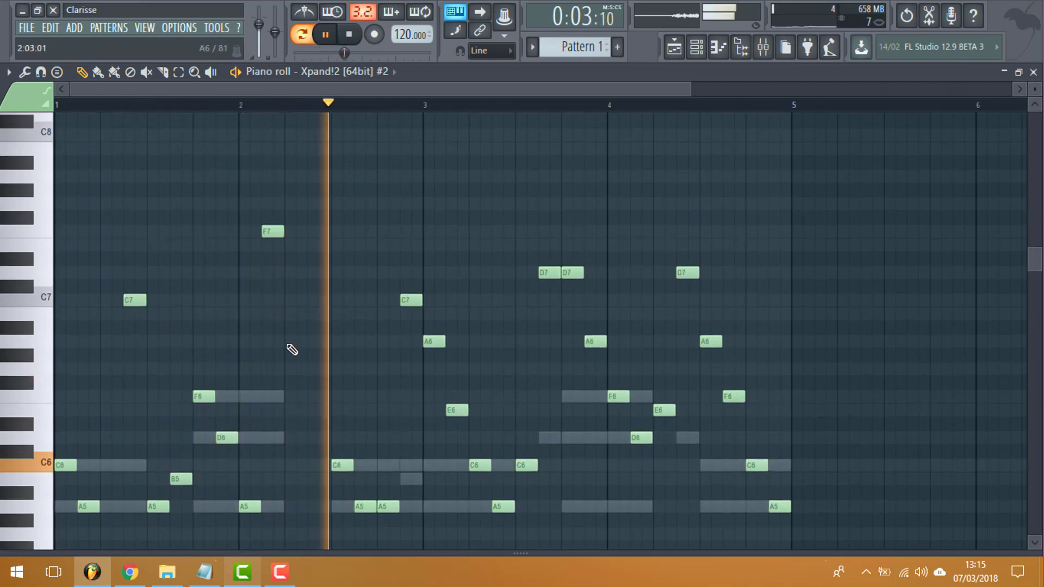
{"action": "scroll", "coordinate": [292, 348], "scroll_direction": "down", "scroll_amount": 3}
{"action": "left_click", "coordinate": [289, 245]}
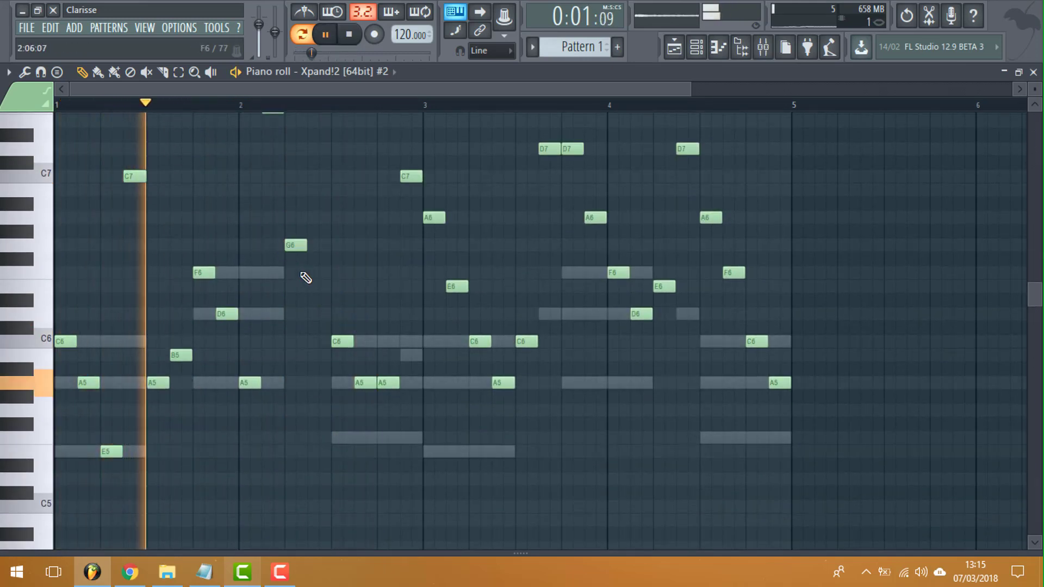
{"action": "left_click", "coordinate": [315, 273]}
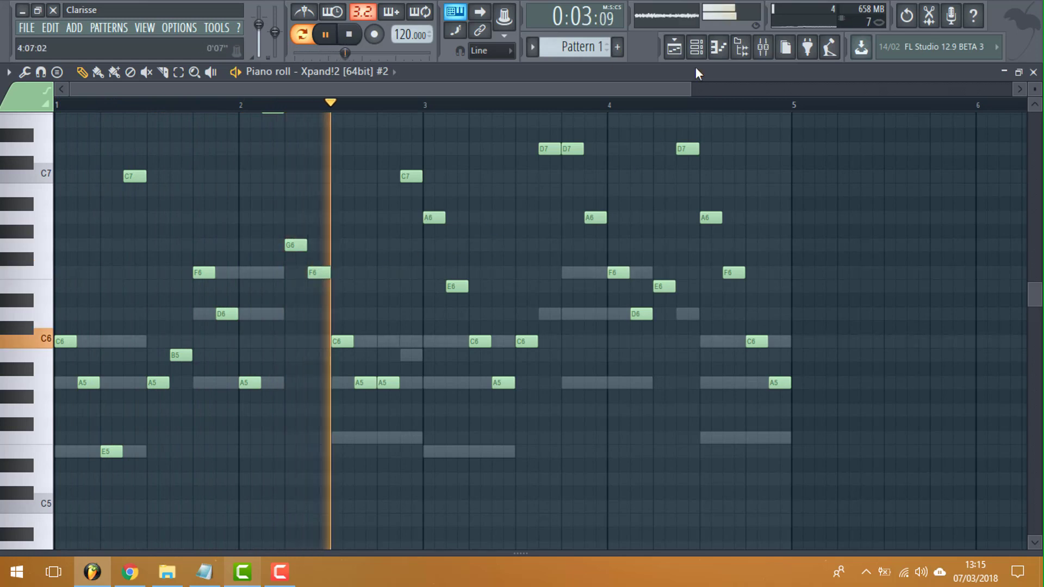
Step: Select all four channels and route them to consecutive mixer tracks starting from Insert 1
{"action": "left_click", "coordinate": [696, 47]}
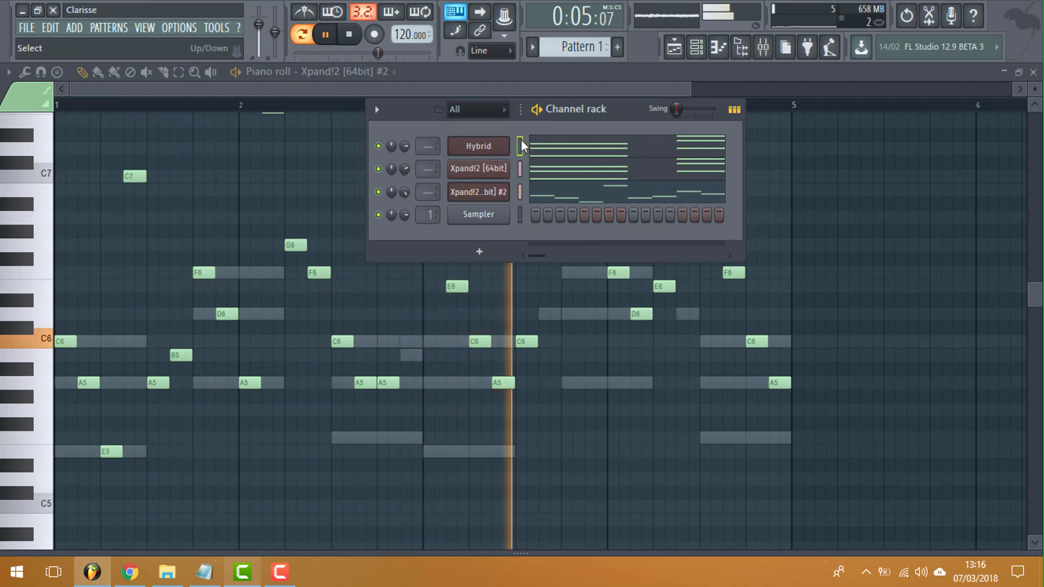
{"action": "key", "text": "F6"}
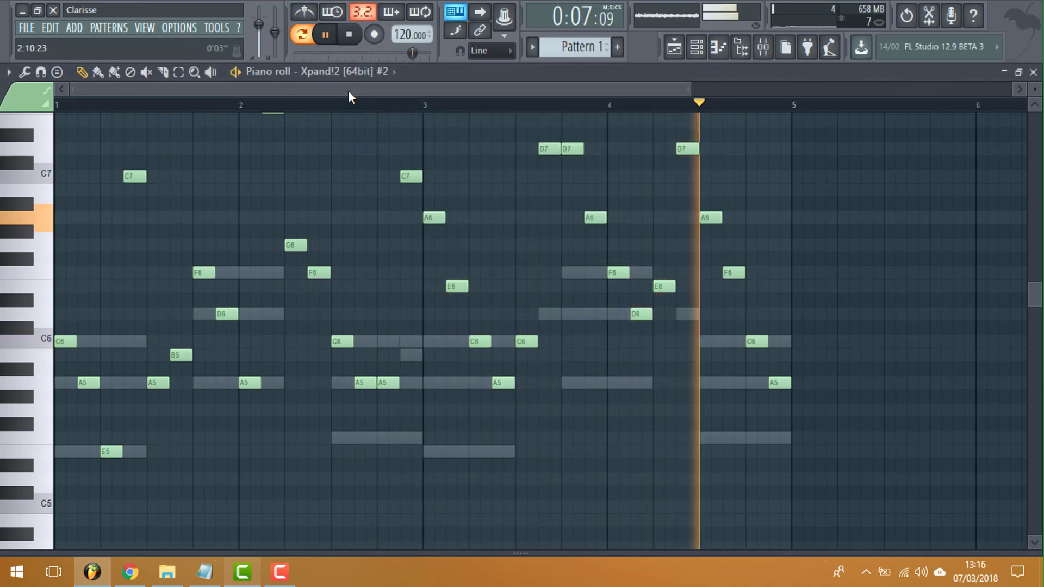
{"action": "left_click", "coordinate": [772, 49]}
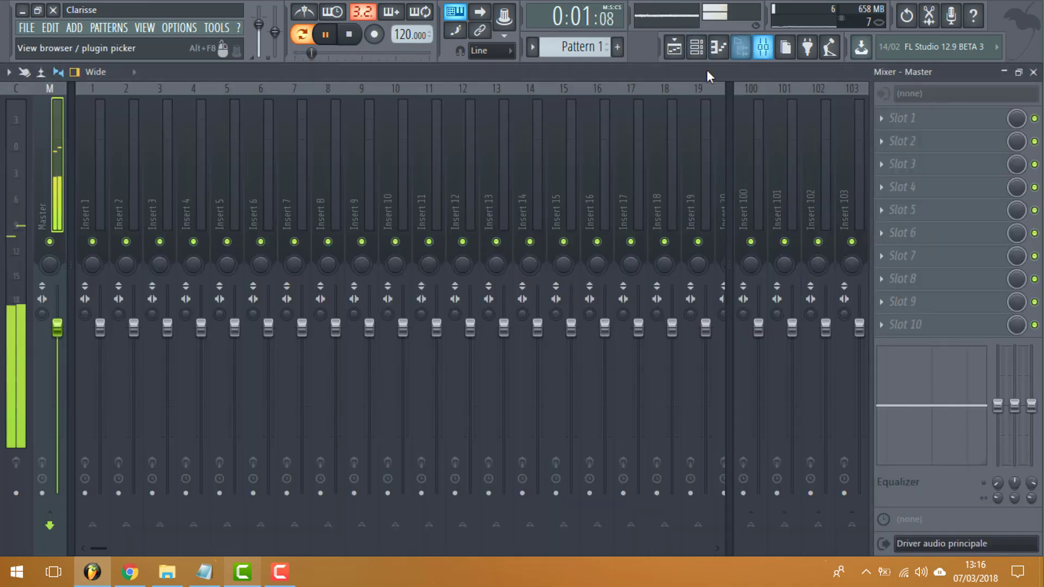
{"action": "left_click", "coordinate": [695, 49]}
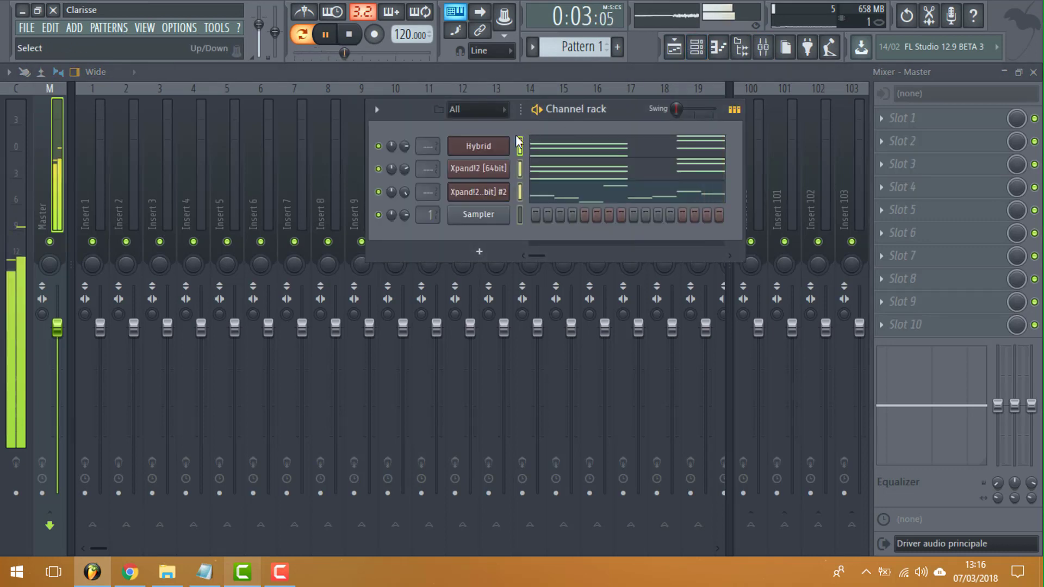
{"action": "right_click", "coordinate": [121, 144]}
{"action": "right_click", "coordinate": [93, 142]}
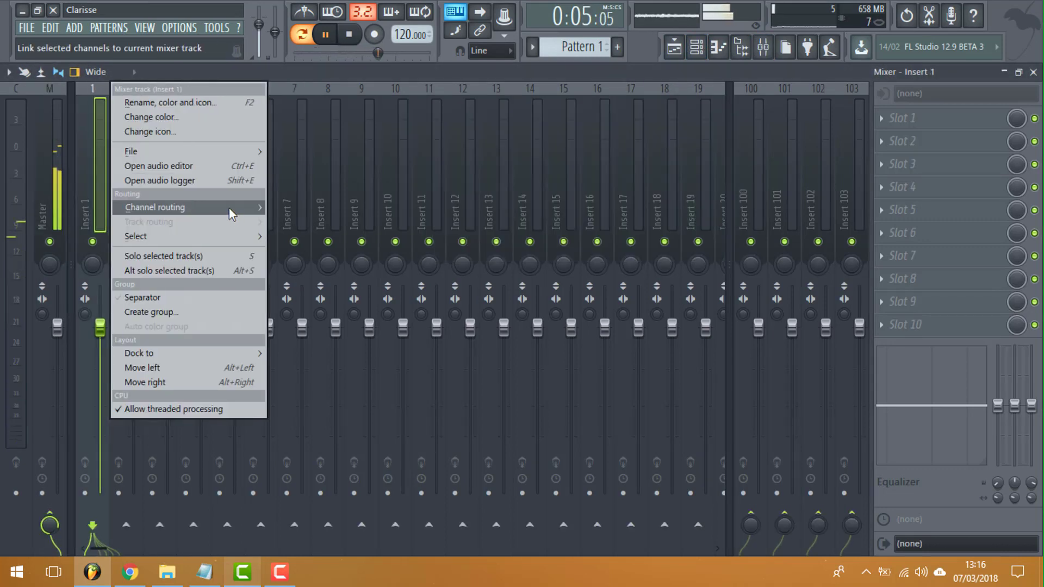
{"action": "mouse_move", "coordinate": [229, 208]}
{"action": "left_click", "coordinate": [325, 223]}
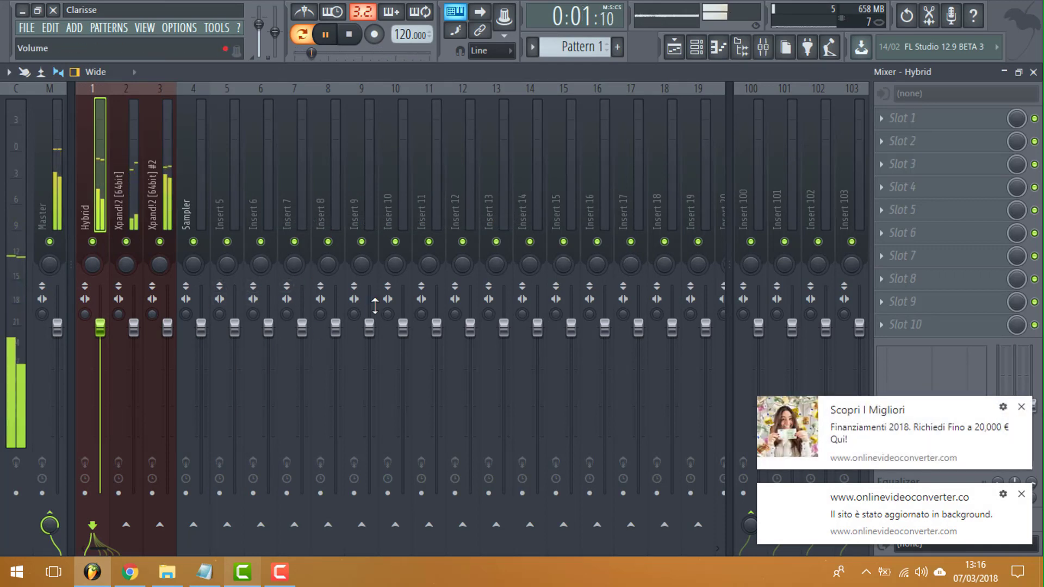
Step: Place Pattern 1 on playlist Track 1 at bars 1 and 5, and play it in song mode
{"action": "left_click", "coordinate": [674, 52]}
{"action": "left_click", "coordinate": [697, 54]}
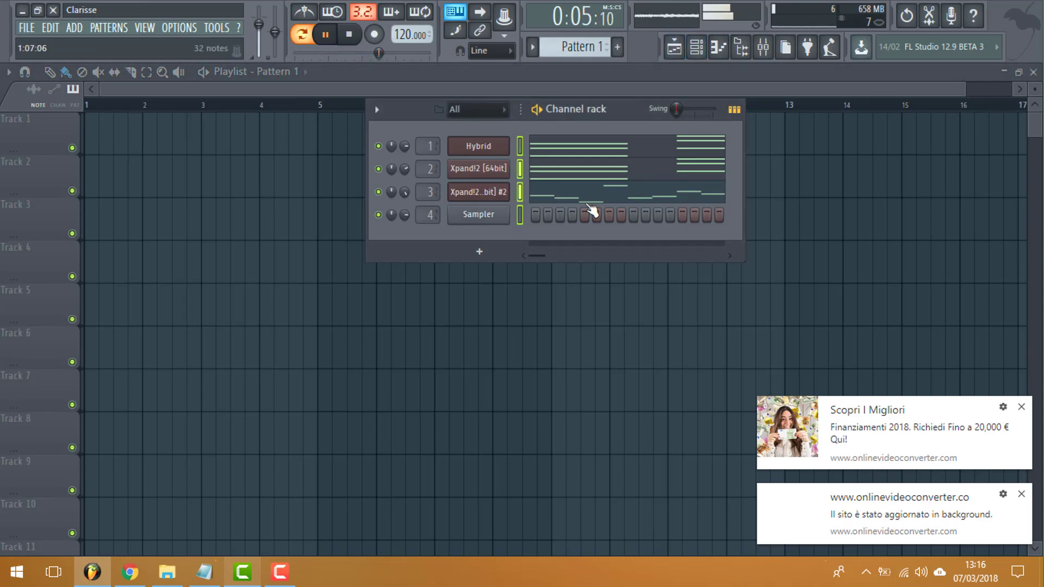
{"action": "key", "text": "space"}
{"action": "left_click_drag", "start_coordinate": [220, 138], "coordinate": [164, 140]}
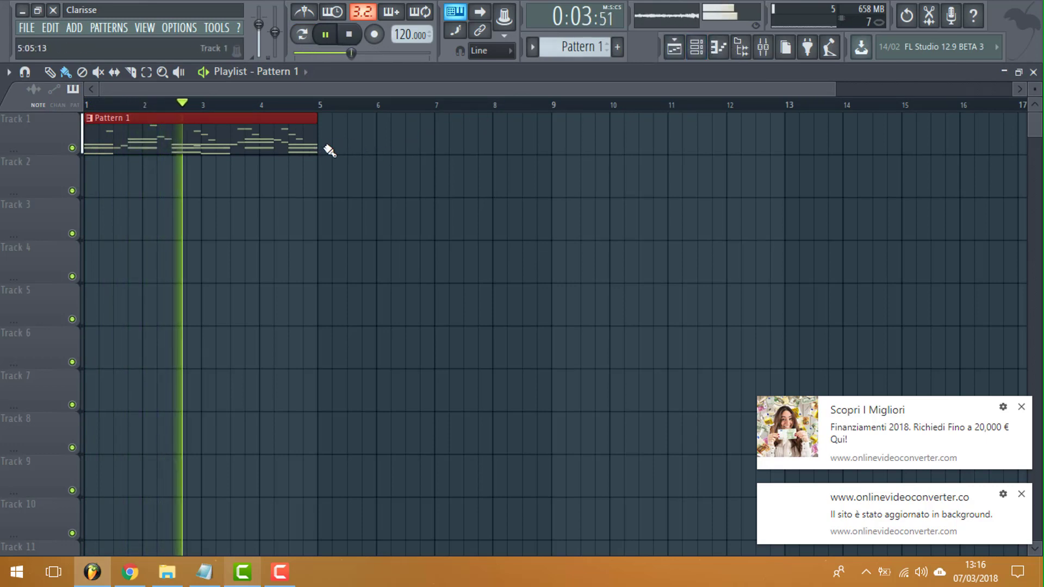
{"action": "left_click", "coordinate": [353, 139]}
Step: Stop playback, insert a reFX Nexus channel, and dismiss the website notifications
{"action": "left_click", "coordinate": [699, 47]}
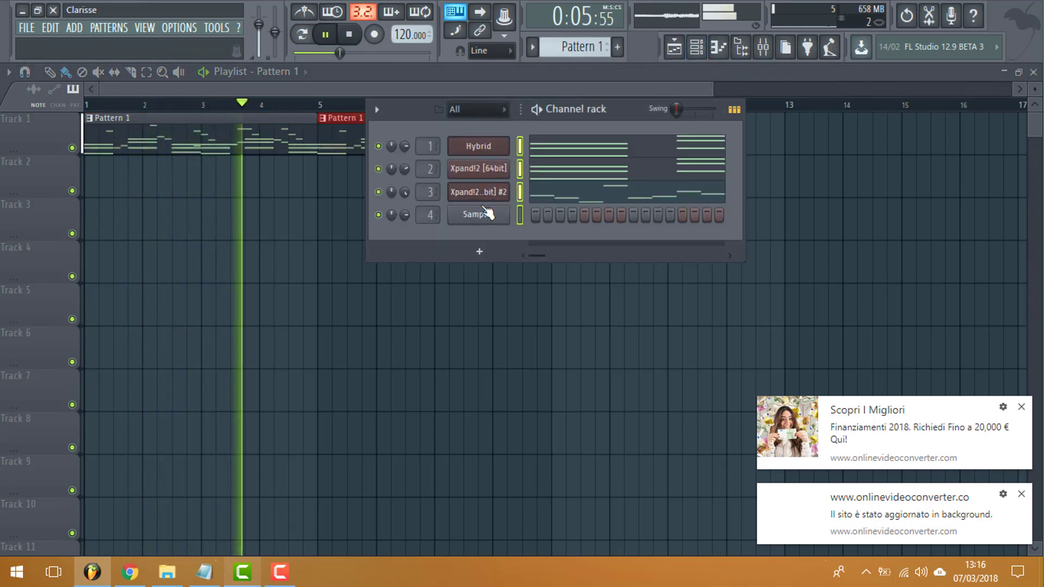
{"action": "key", "text": "space"}
{"action": "right_click", "coordinate": [482, 224]}
{"action": "mouse_move", "coordinate": [625, 319]}
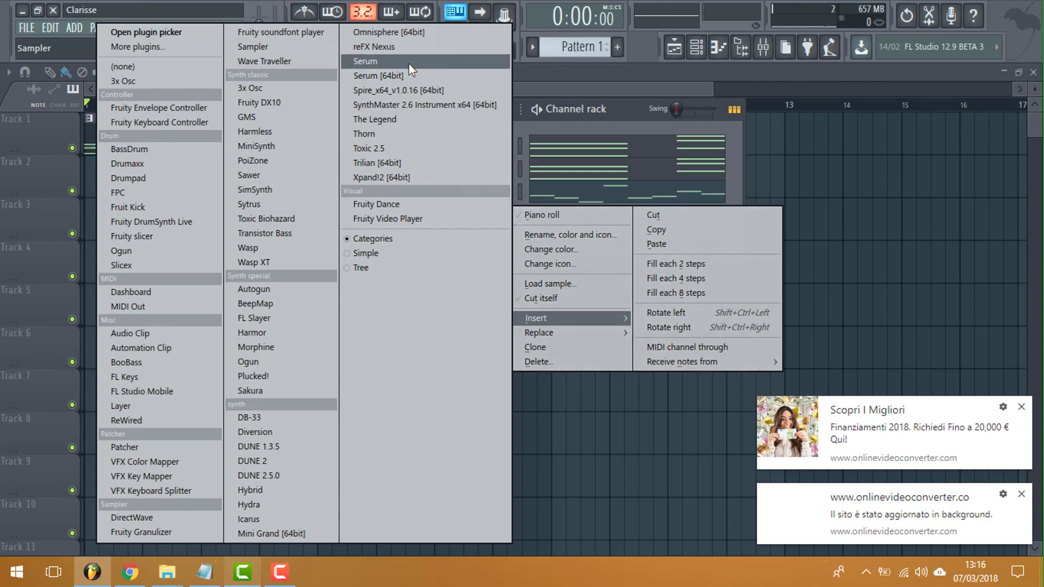
{"action": "left_click", "coordinate": [403, 49]}
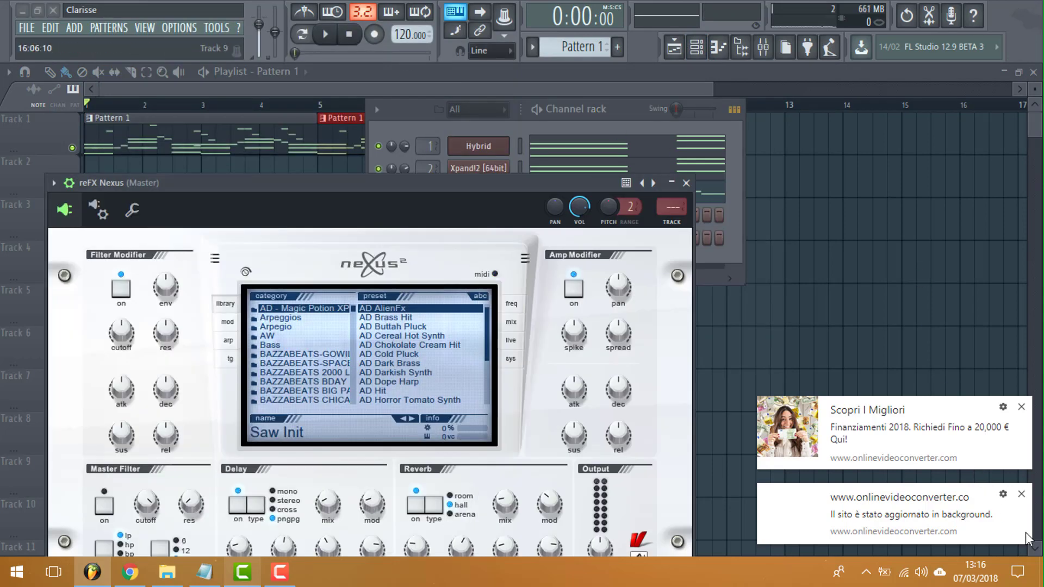
{"action": "left_click", "coordinate": [1028, 505]}
{"action": "left_click", "coordinate": [1022, 496]}
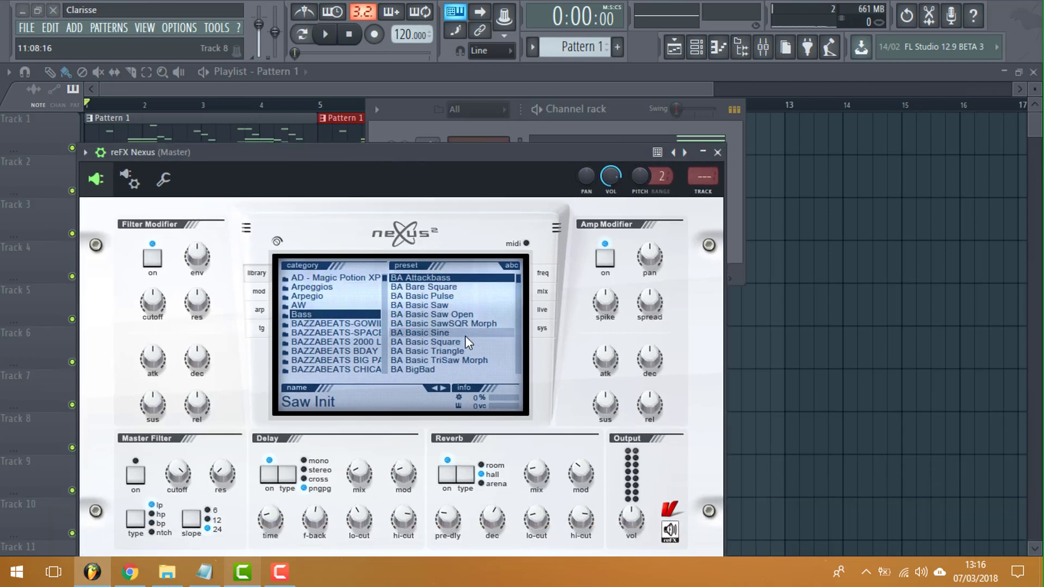
Step: Load the BA Basic Triangle bass preset in reFX Nexus and open that channel's piano roll
{"action": "left_click", "coordinate": [462, 341]}
{"action": "left_click", "coordinate": [457, 354]}
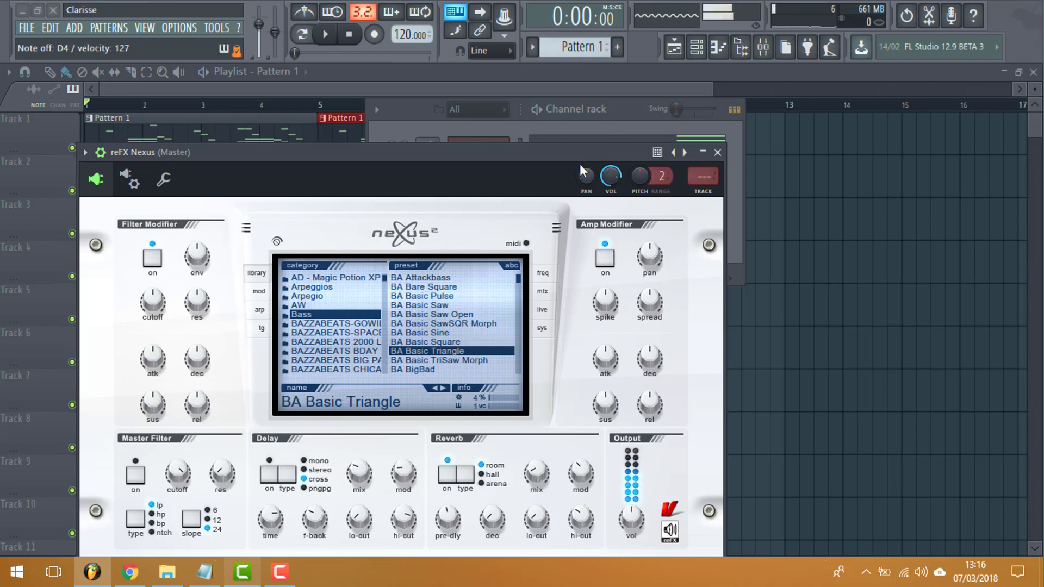
{"action": "key", "text": "F6"}
{"action": "right_click", "coordinate": [509, 215]}
{"action": "left_click", "coordinate": [548, 216]}
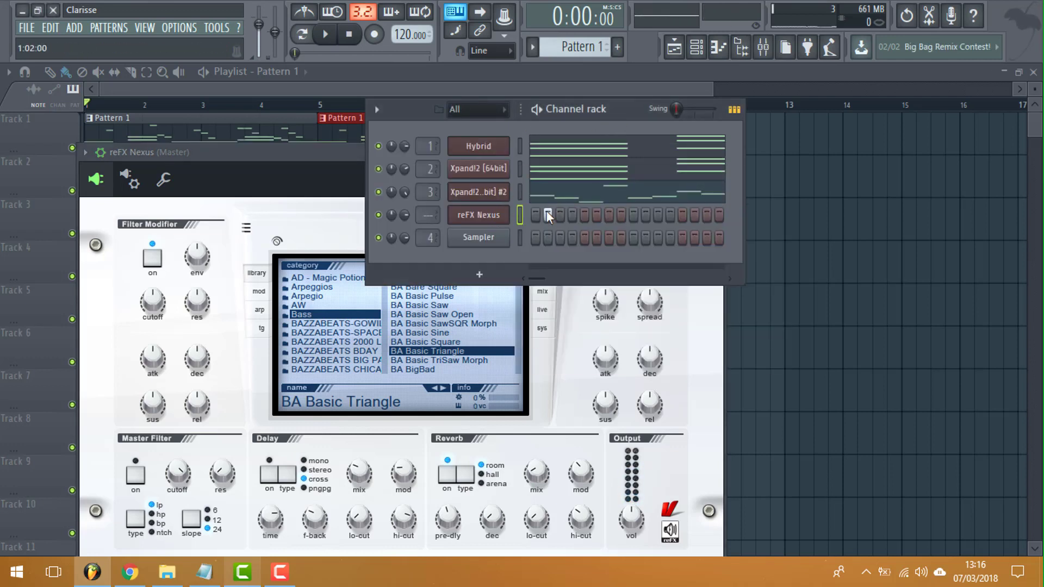
{"action": "right_click", "coordinate": [482, 223]}
{"action": "right_click", "coordinate": [484, 215]}
{"action": "left_click", "coordinate": [484, 214]}
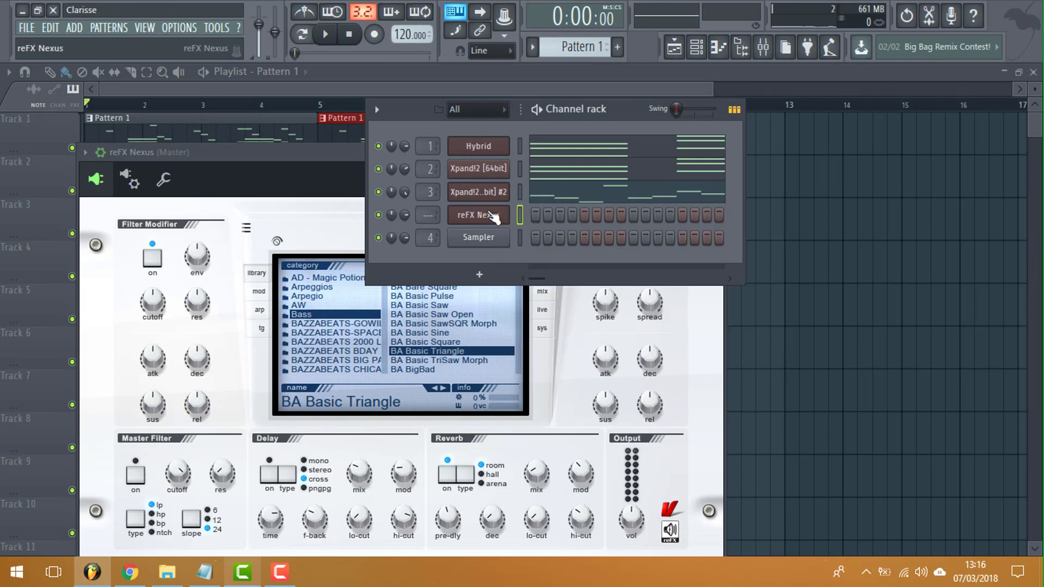
{"action": "right_click", "coordinate": [496, 217]}
{"action": "left_click", "coordinate": [544, 216]}
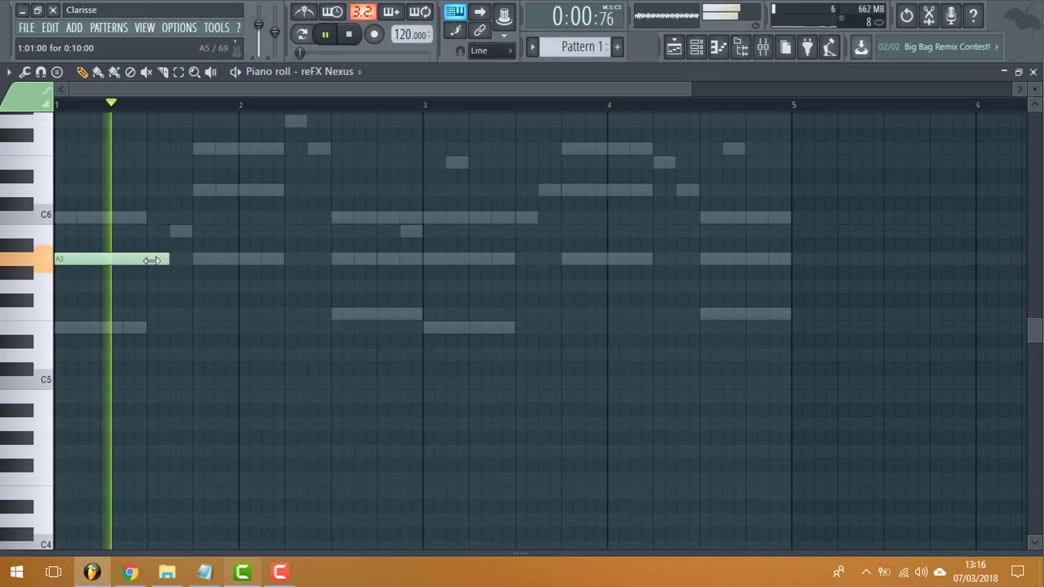
Step: Enter an eight-step A5 note at the start of bar 1, followed by two-step E5 and F5 notes, auditioning the line
{"action": "left_click", "coordinate": [159, 262]}
{"action": "right_click", "coordinate": [158, 261]}
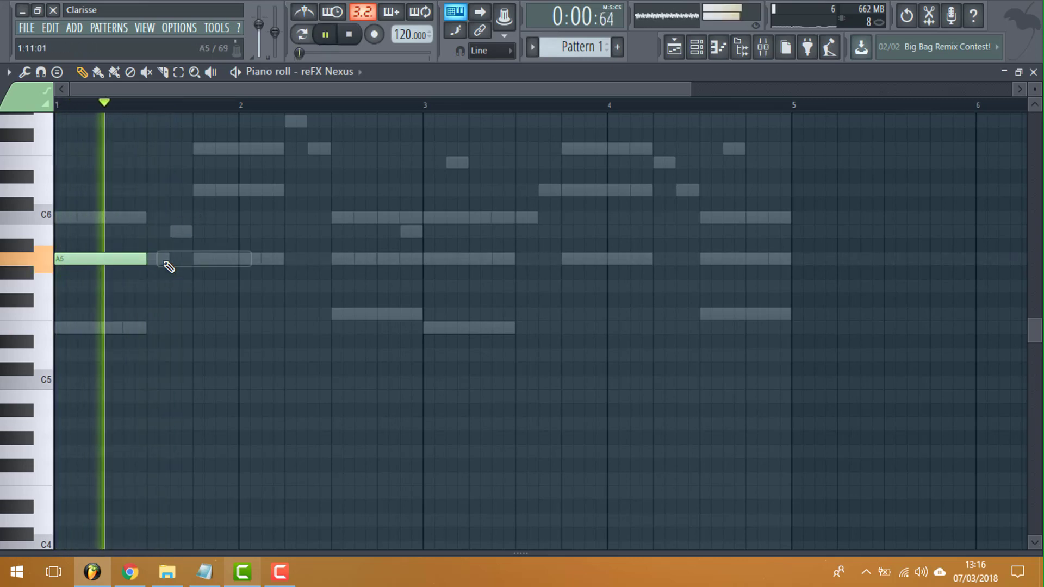
{"action": "key", "text": "space"}
{"action": "key", "text": "space"}
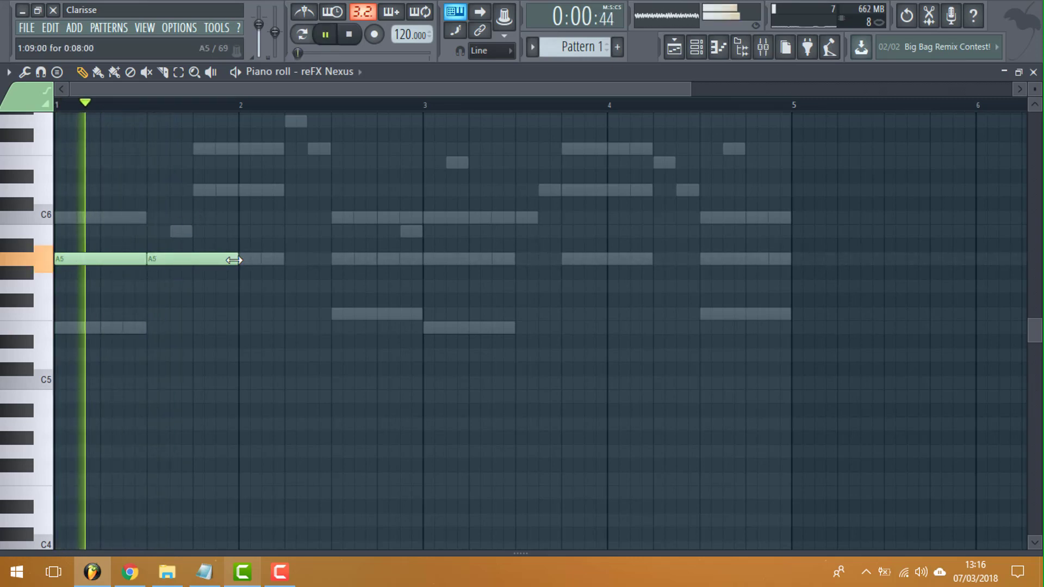
{"action": "left_click_drag", "start_coordinate": [235, 259], "coordinate": [172, 326]}
{"action": "key", "text": "space"}
{"action": "key", "text": "space"}
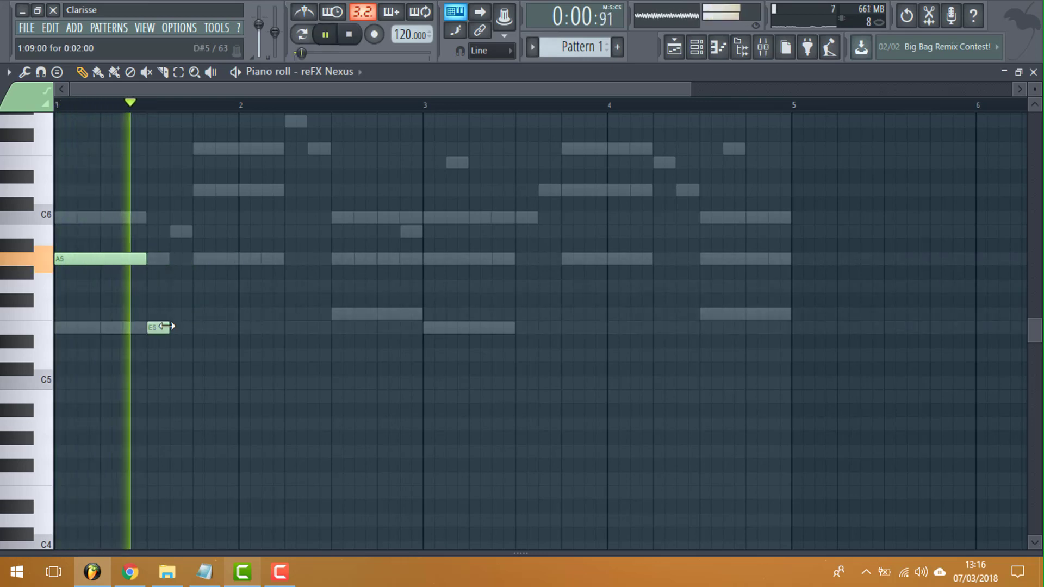
{"action": "left_click", "coordinate": [174, 315]}
{"action": "key", "text": "space"}
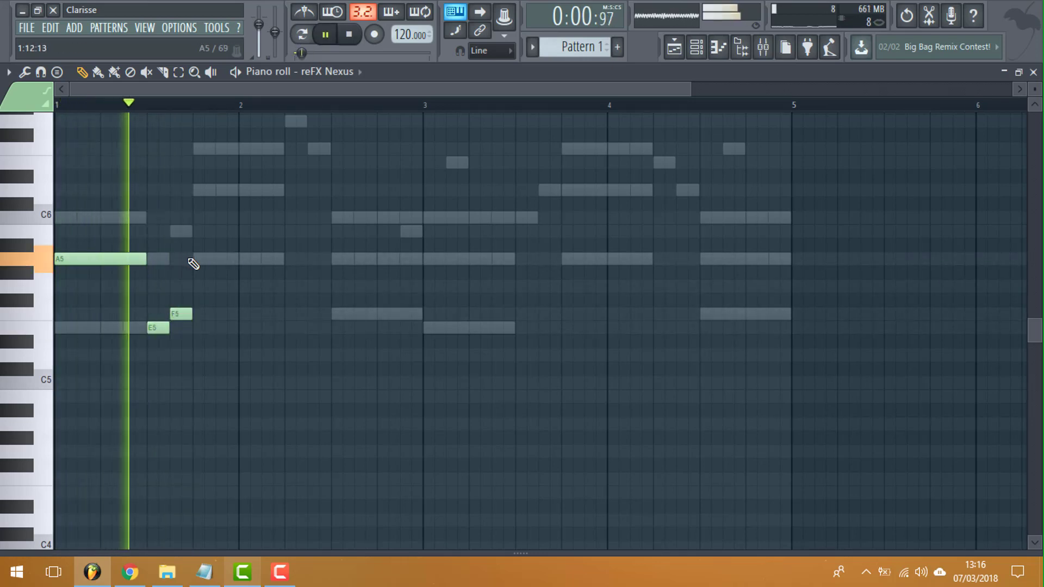
{"action": "key", "text": "space"}
{"action": "key", "text": "space"}
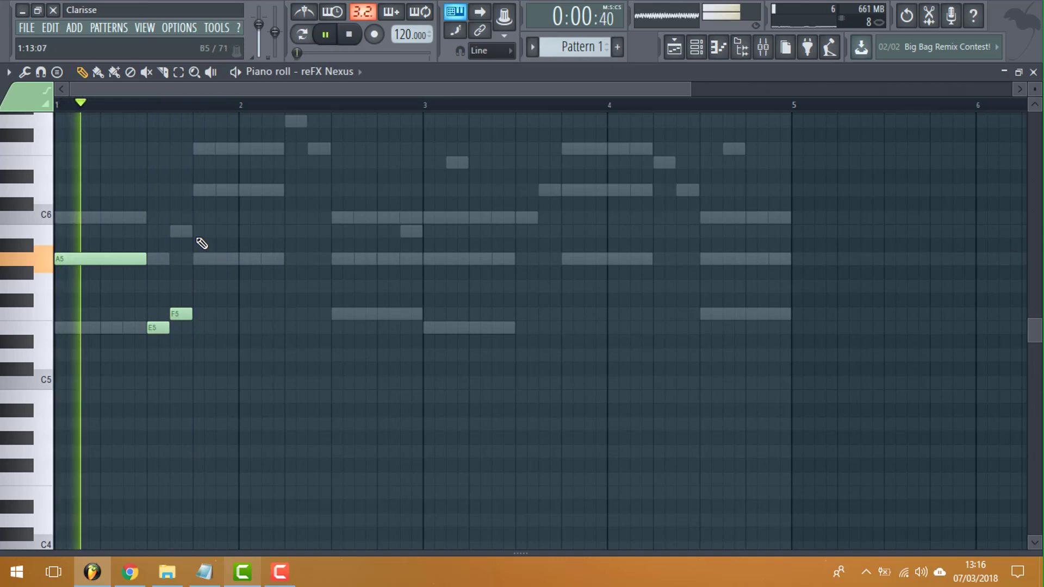
Step: Place an eight-step D6 note directly after the F5 and audition it against the chords
{"action": "left_click", "coordinate": [210, 232]}
{"action": "key", "text": "space"}
{"action": "left_click_drag", "start_coordinate": [222, 234], "coordinate": [240, 213]}
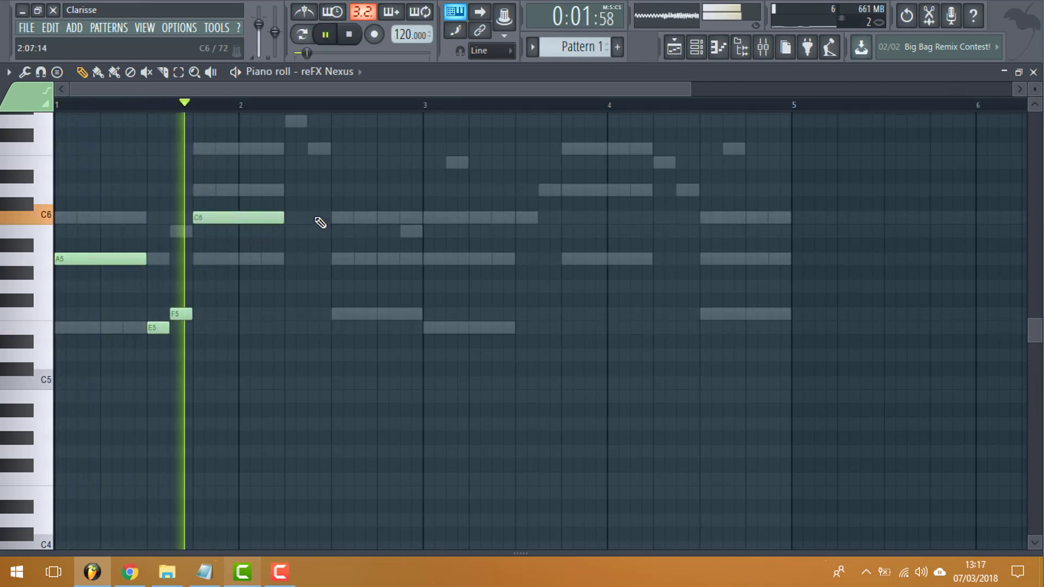
{"action": "key", "text": "space"}
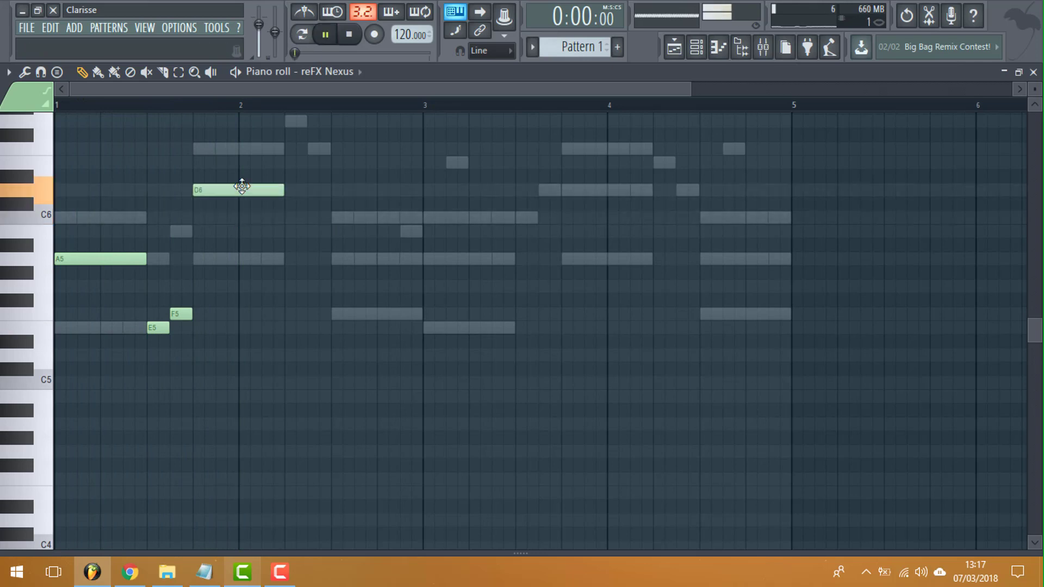
{"action": "key", "text": "space"}
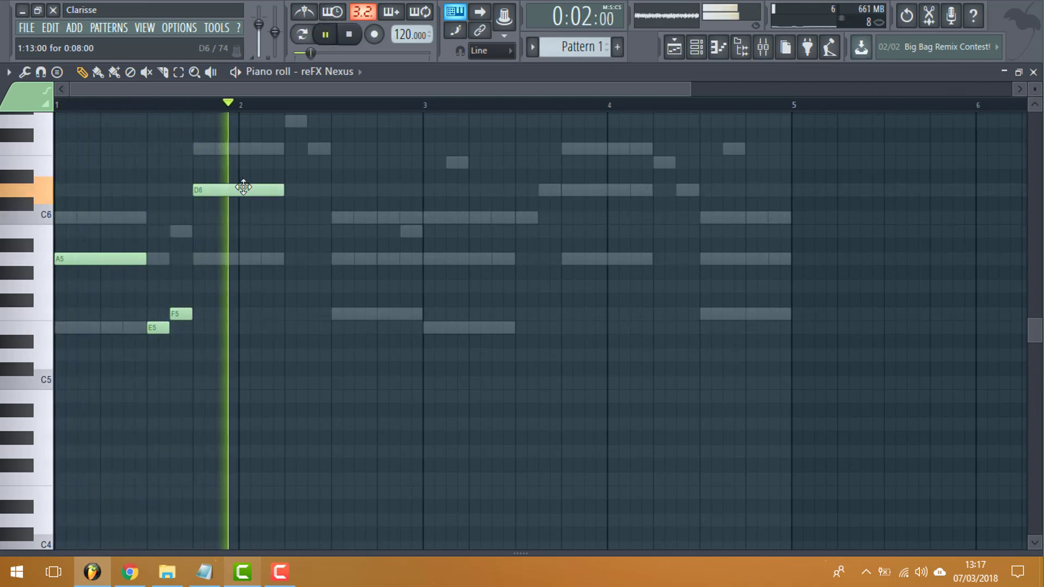
{"action": "key", "text": "space"}
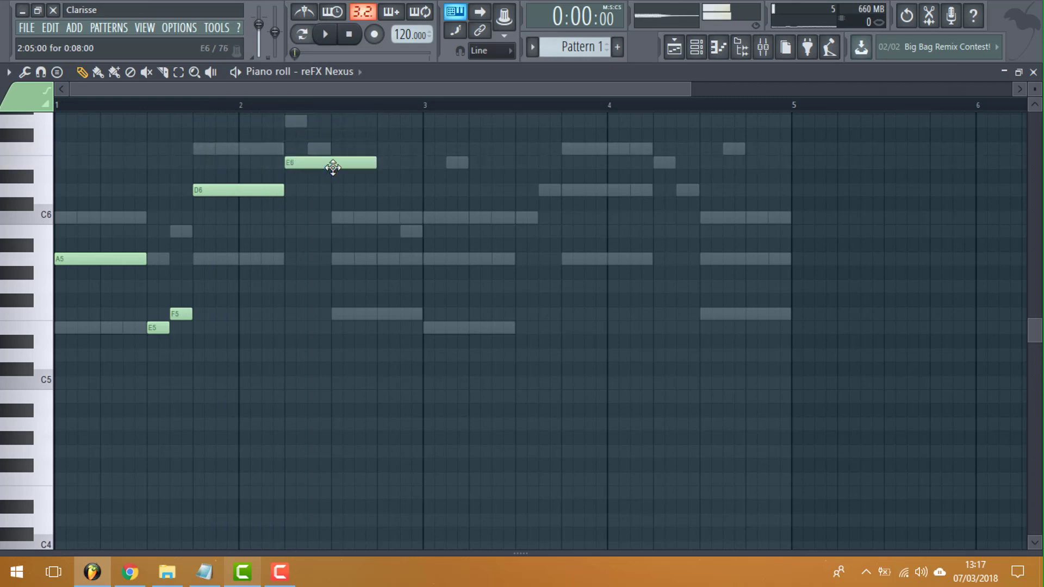
Step: Continue bar 2 with two-step E6 and D6 notes and an eight-step C6 note, and play the phrase
{"action": "left_click_drag", "start_coordinate": [376, 162], "coordinate": [333, 163]}
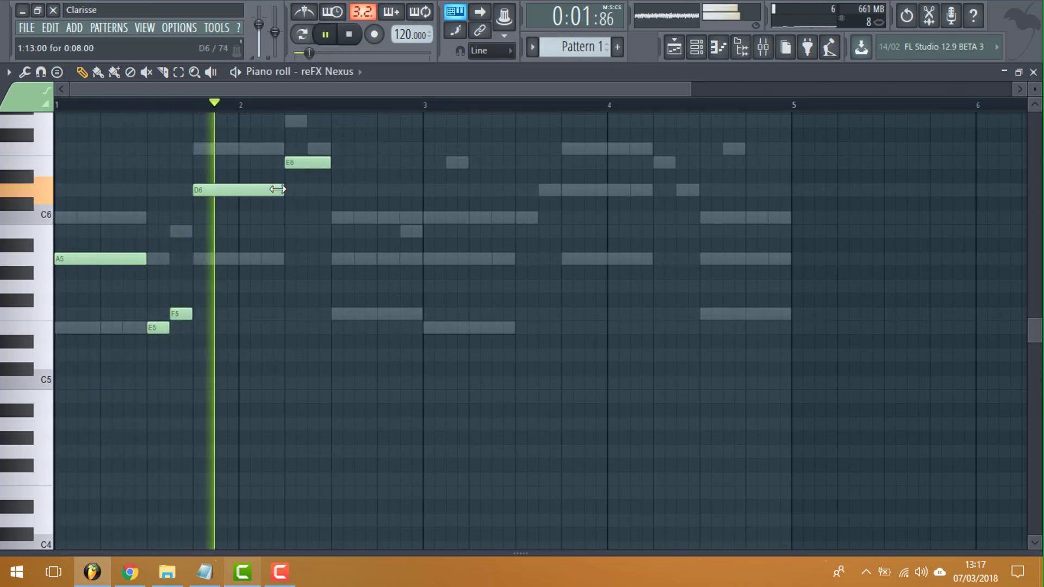
{"action": "left_click", "coordinate": [337, 191]}
{"action": "key", "text": "space"}
{"action": "right_click", "coordinate": [343, 191]}
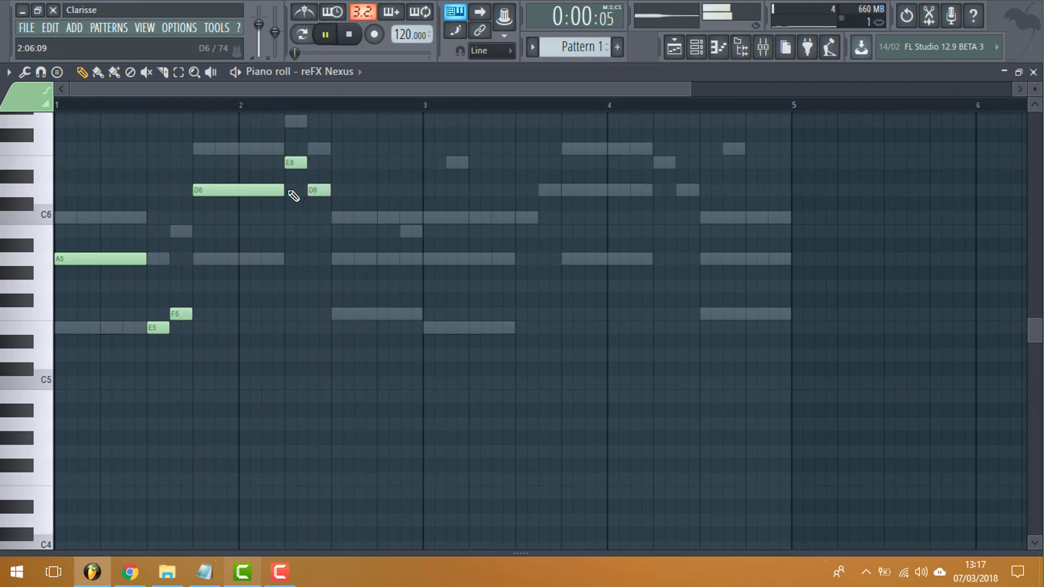
{"action": "left_click", "coordinate": [332, 216]}
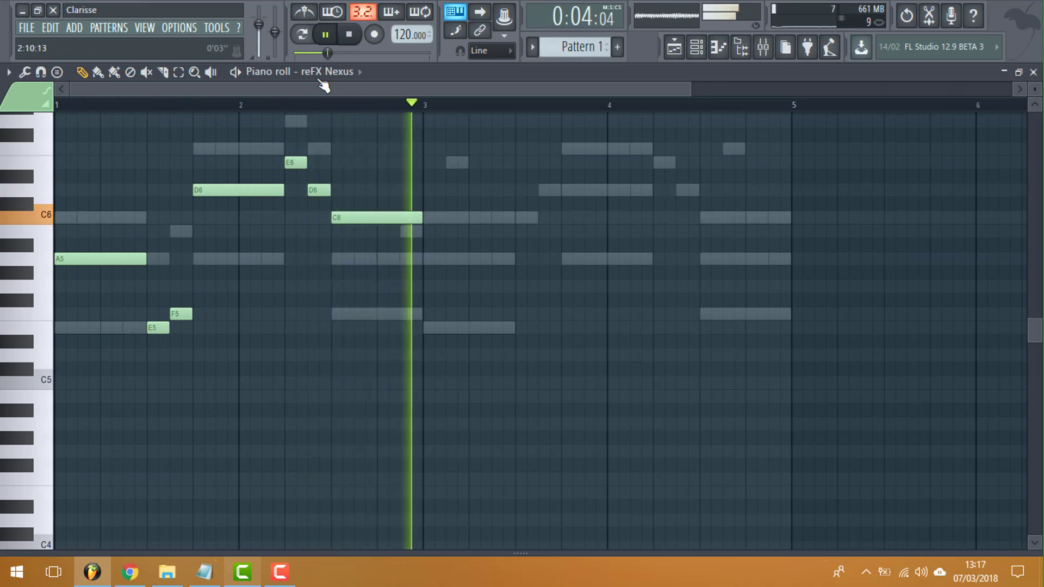
{"action": "key", "text": "space"}
{"action": "key", "text": "space"}
{"action": "key", "text": "e"}
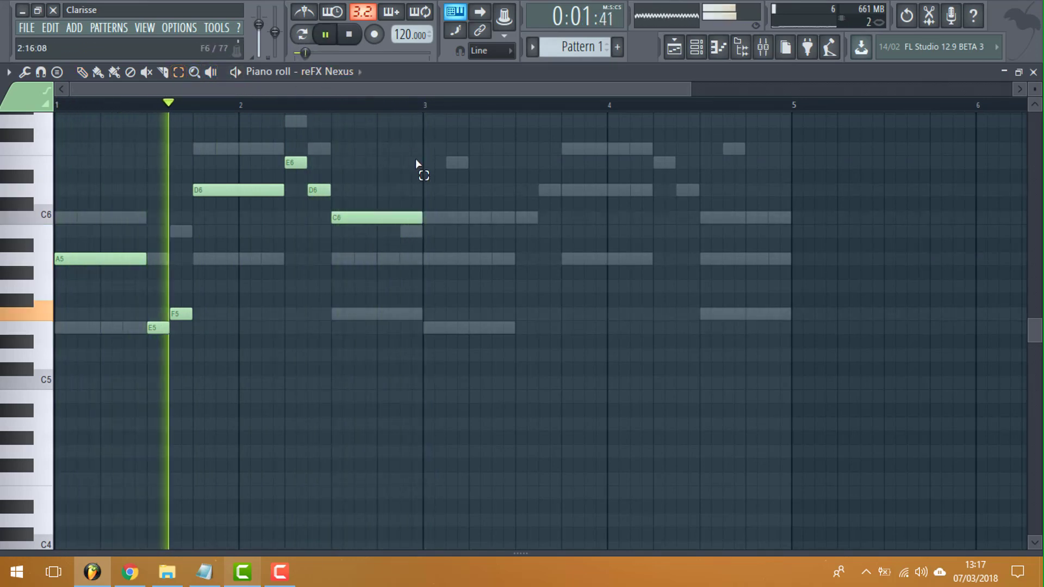
{"action": "left_click", "coordinate": [82, 71]}
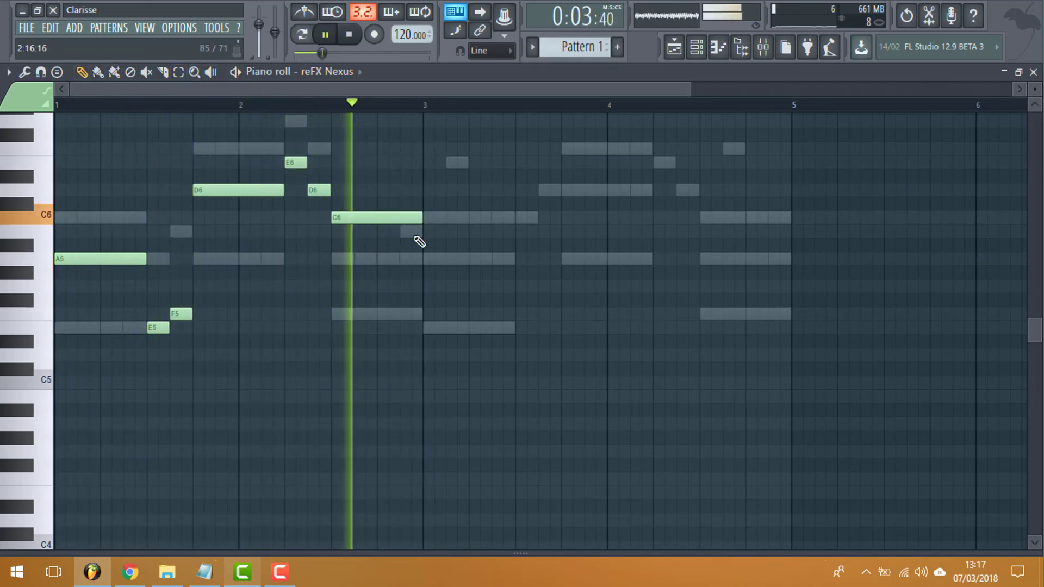
{"action": "left_click", "coordinate": [427, 259]}
{"action": "right_click", "coordinate": [433, 260]}
{"action": "key", "text": "space"}
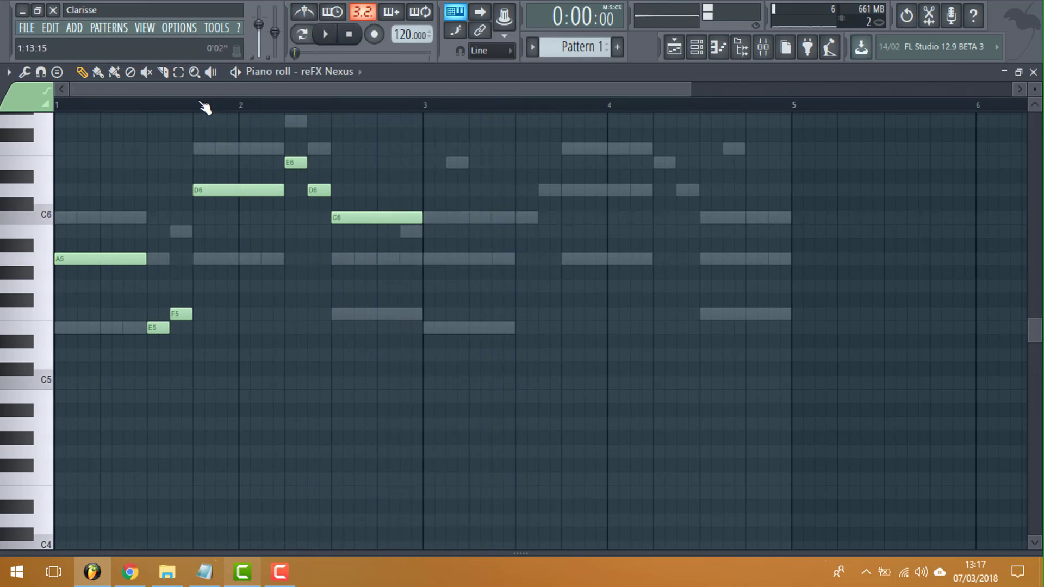
Step: Select the whole two-bar bass phrase, duplicate it into bars 3 and 4, and play it
{"action": "key", "text": "ctrl+a"}
{"action": "scroll", "coordinate": [446, 271], "scroll_direction": "up", "scroll_amount": 1}
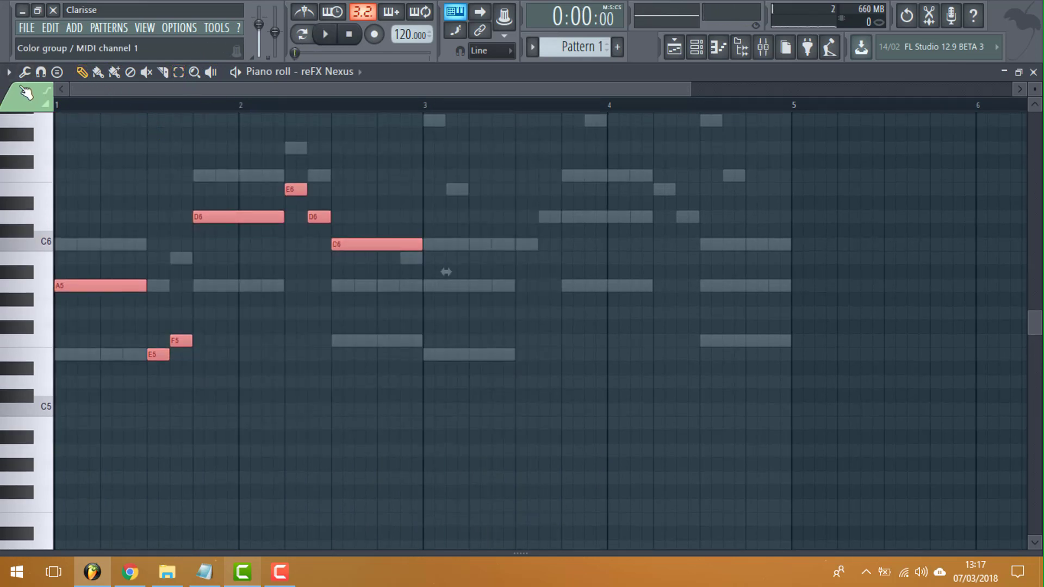
{"action": "left_click", "coordinate": [9, 72]}
{"action": "mouse_move", "coordinate": [79, 104]}
{"action": "left_click", "coordinate": [152, 152]}
{"action": "key", "text": "space"}
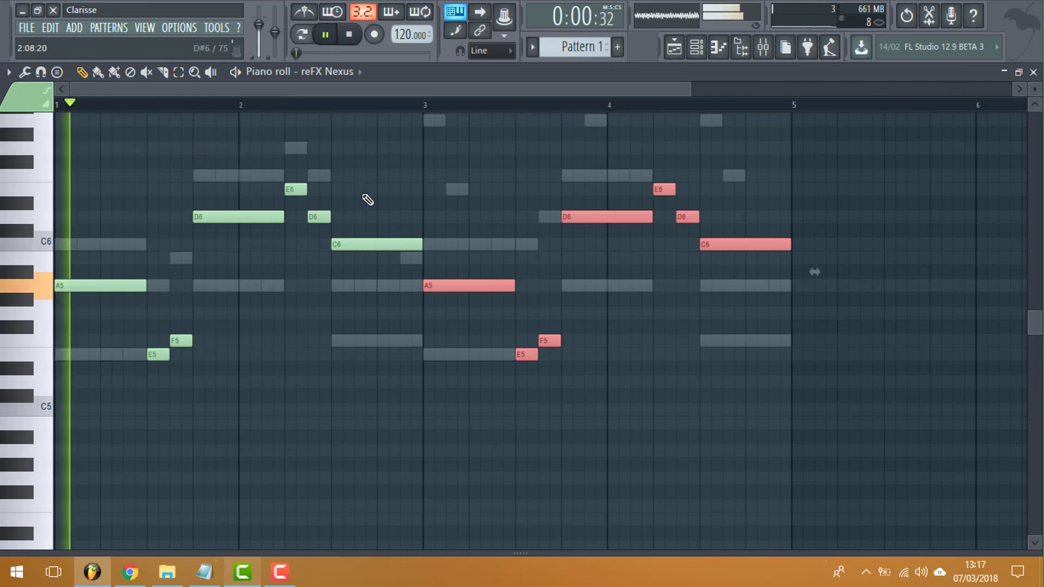
Step: Shorten the last C6 in bar 4 to four steps, add a four-step A6 after it, and play back bar 4
{"action": "key", "text": "ctrl+a"}
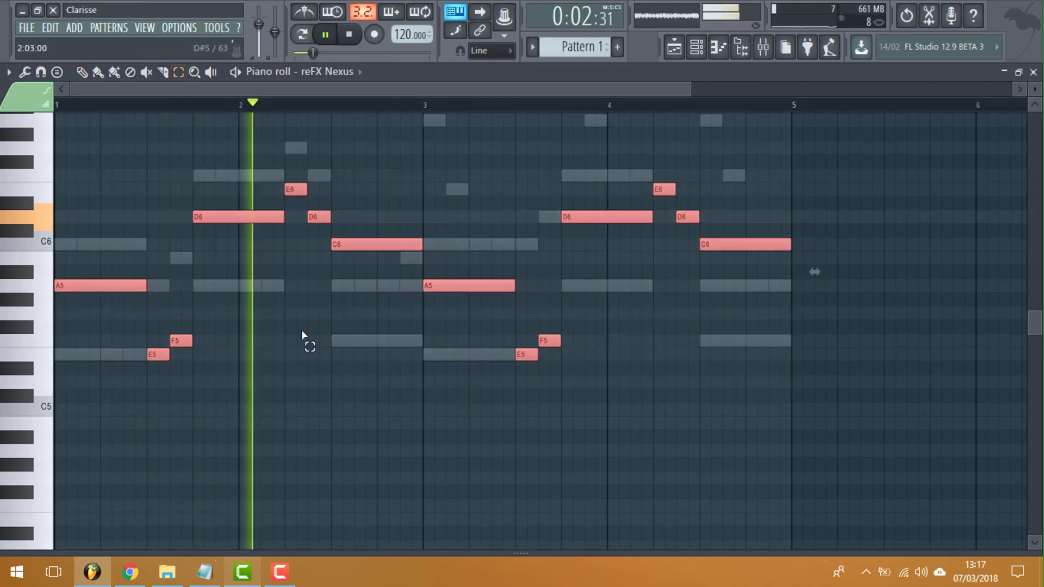
{"action": "scroll", "coordinate": [119, 305], "scroll_direction": "down", "scroll_amount": 5}
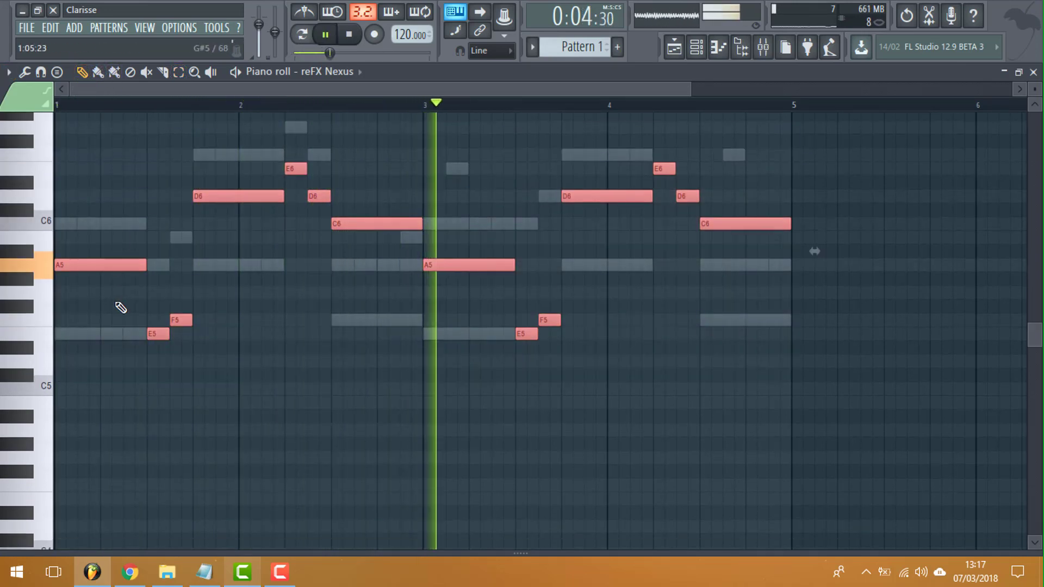
{"action": "scroll", "coordinate": [178, 214], "scroll_direction": "up", "scroll_amount": 8}
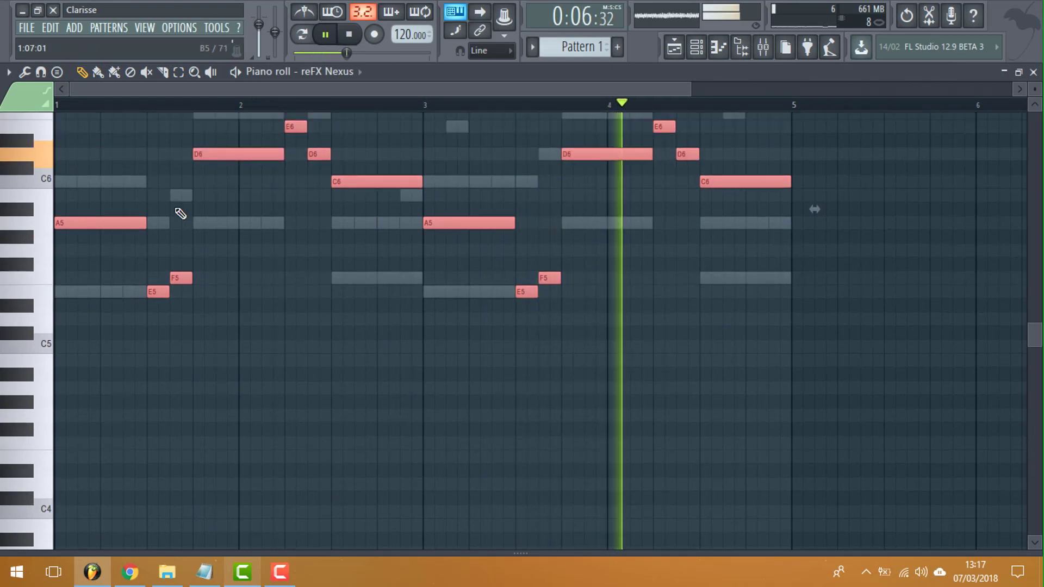
{"action": "key", "text": "ctrl+d"}
{"action": "key", "text": "space"}
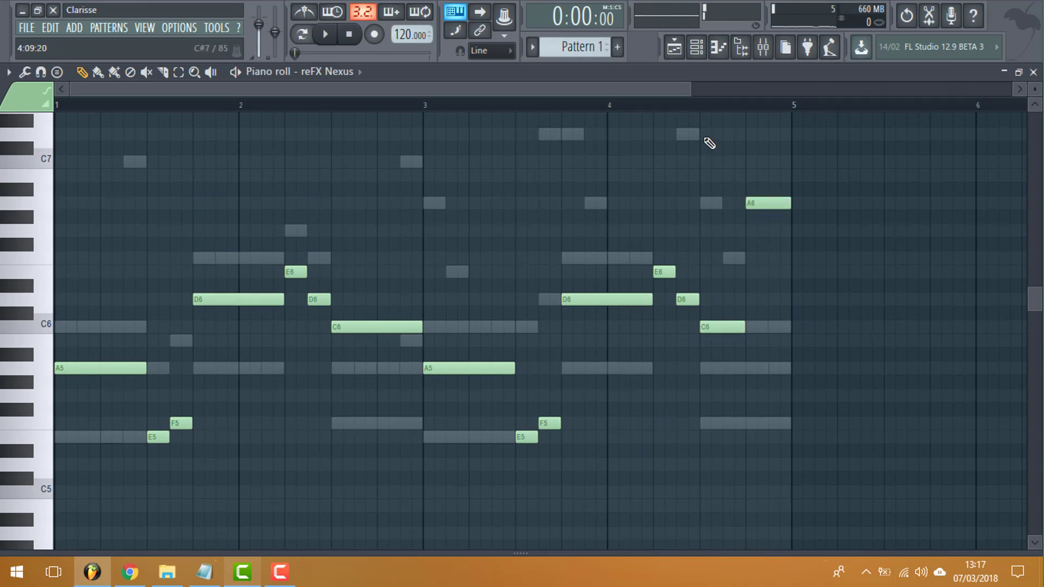
{"action": "key", "text": "space"}
{"action": "left_click", "coordinate": [681, 104]}
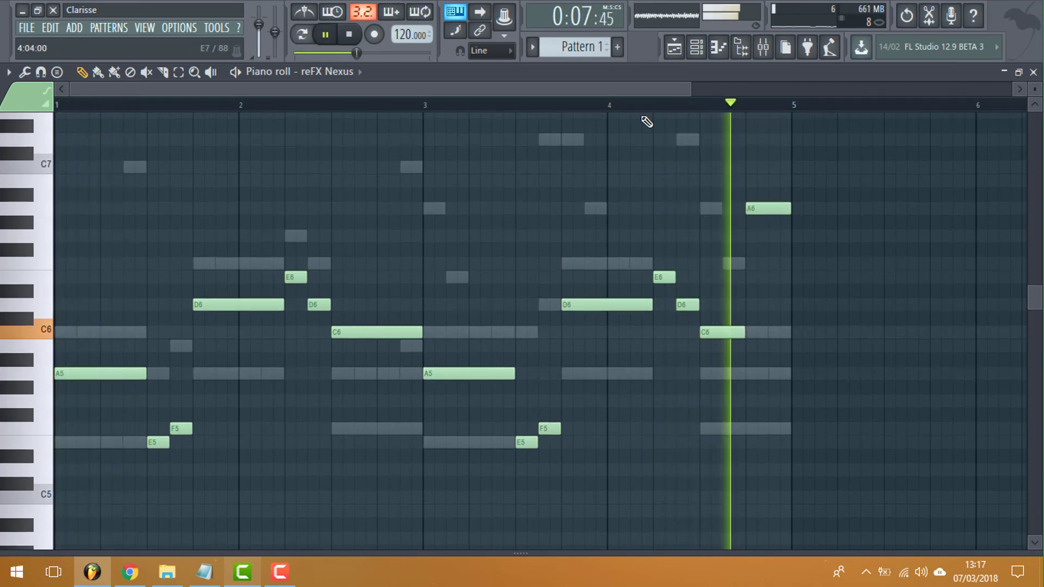
Step: Select all the bass notes and move them down two octaves so the line starts on A3
{"action": "left_click", "coordinate": [178, 71]}
{"action": "left_click_drag", "start_coordinate": [642, 175], "coordinate": [846, 210]}
{"action": "key", "text": "ctrl+a"}
{"action": "scroll", "coordinate": [457, 194], "scroll_direction": "down", "scroll_amount": 1}
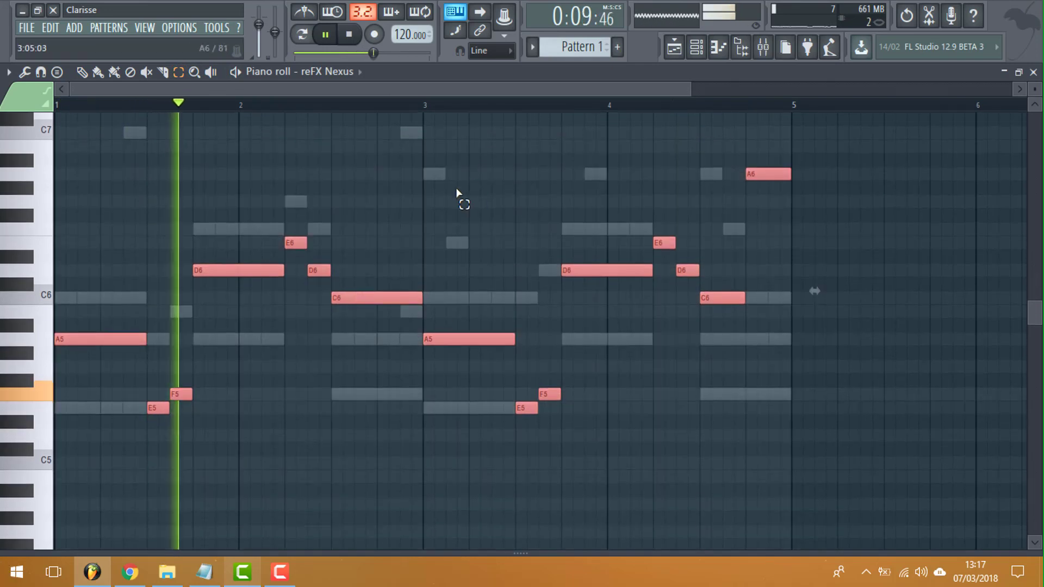
{"action": "key", "text": "p"}
{"action": "scroll", "coordinate": [129, 250], "scroll_direction": "down", "scroll_amount": 3}
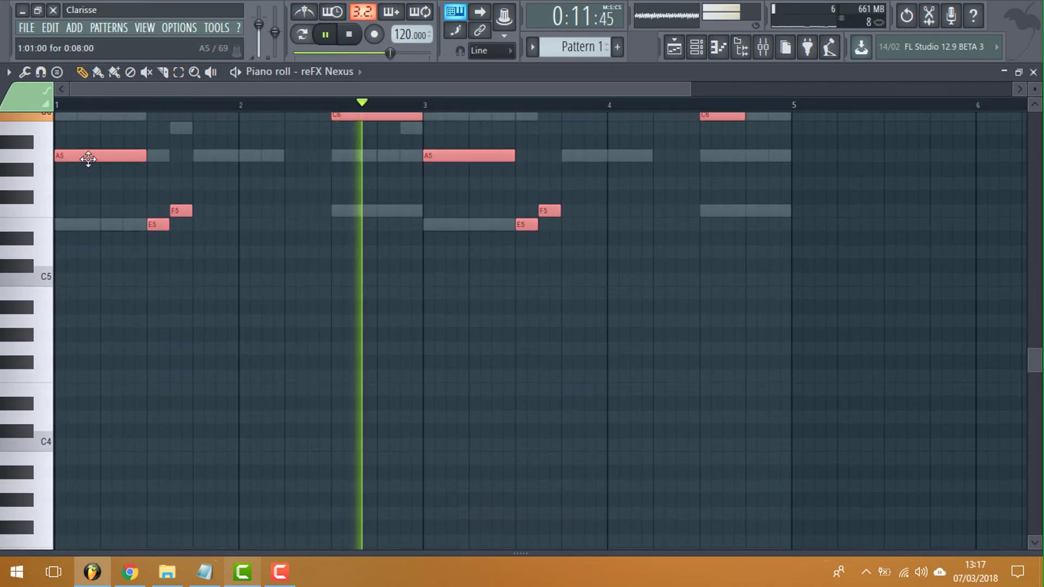
{"action": "left_click_drag", "start_coordinate": [88, 159], "coordinate": [42, 319]}
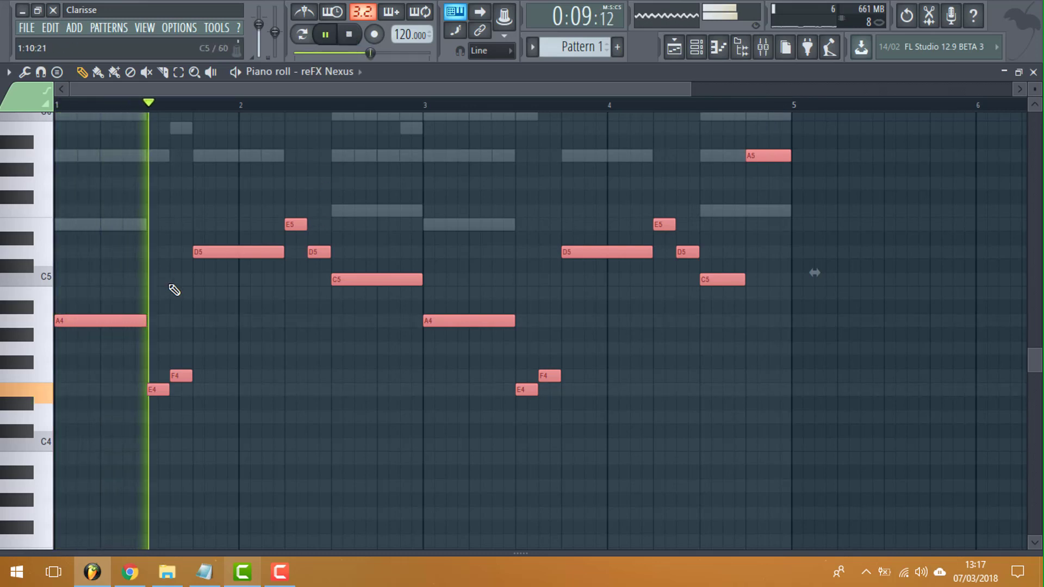
{"action": "scroll", "coordinate": [174, 289], "scroll_direction": "down", "scroll_amount": 2}
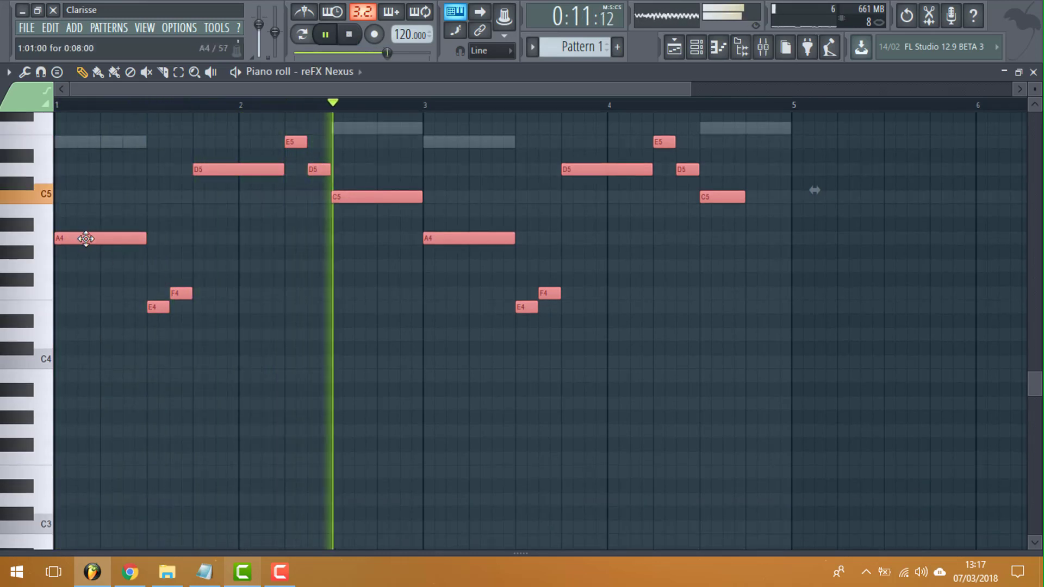
{"action": "left_click_drag", "start_coordinate": [86, 238], "coordinate": [44, 404]}
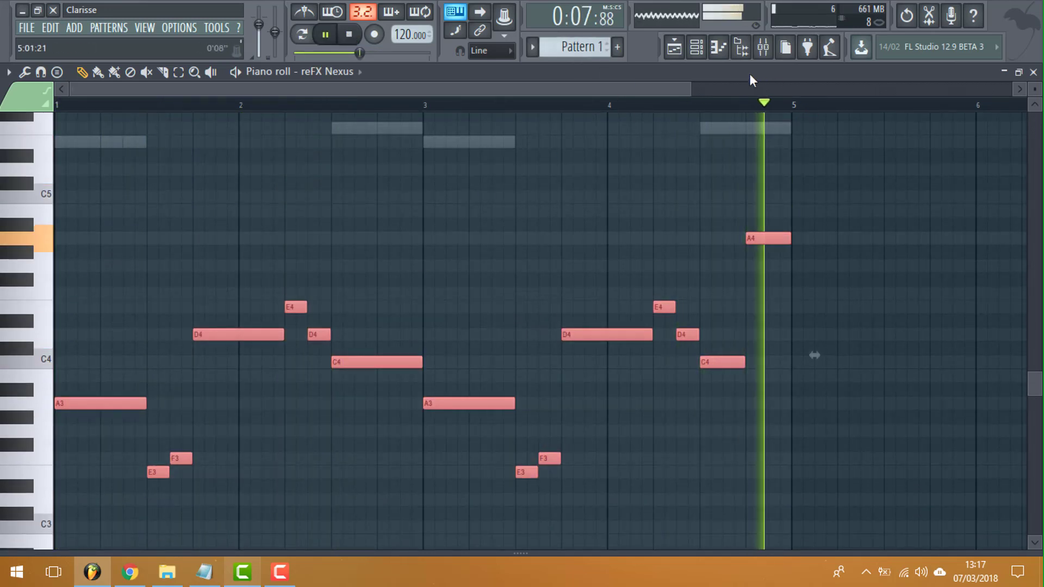
{"action": "scroll", "coordinate": [274, 310], "scroll_direction": "down", "scroll_amount": 1}
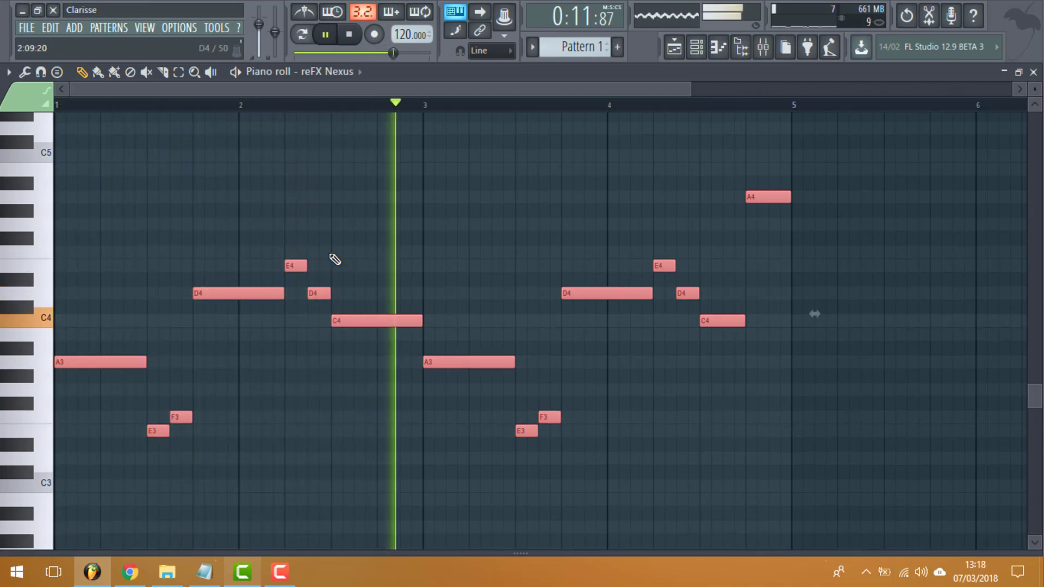
Step: Open the modulation page of reFX Nexus and set the portamento status to trg
{"action": "key", "text": "F6"}
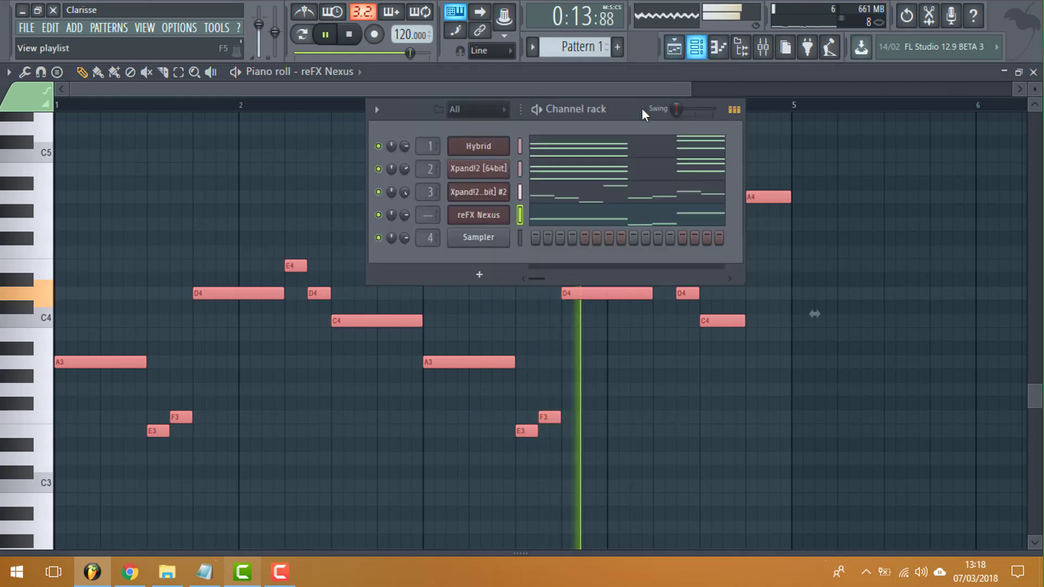
{"action": "left_click", "coordinate": [493, 216]}
{"action": "left_click", "coordinate": [259, 297]}
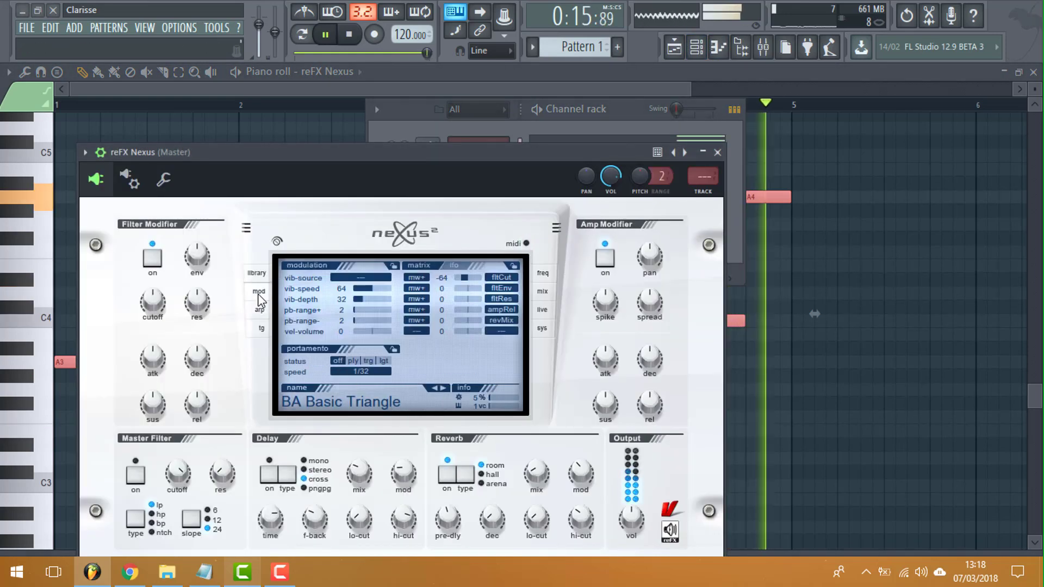
{"action": "left_click", "coordinate": [369, 361]}
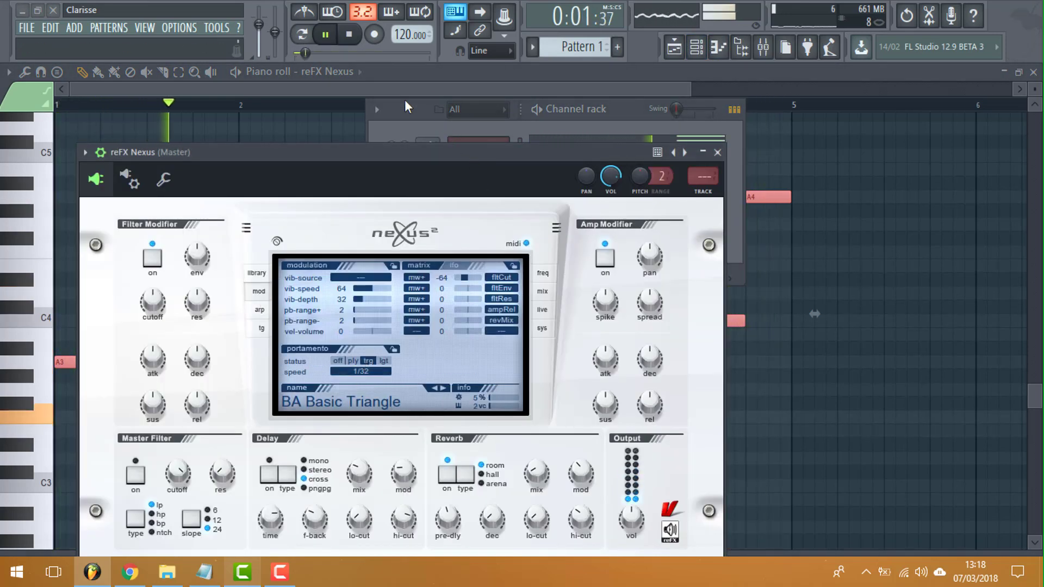
Step: Route the reFX Nexus channel to a free mixer track and lower that track's volume fader
{"action": "left_click", "coordinate": [373, 90]}
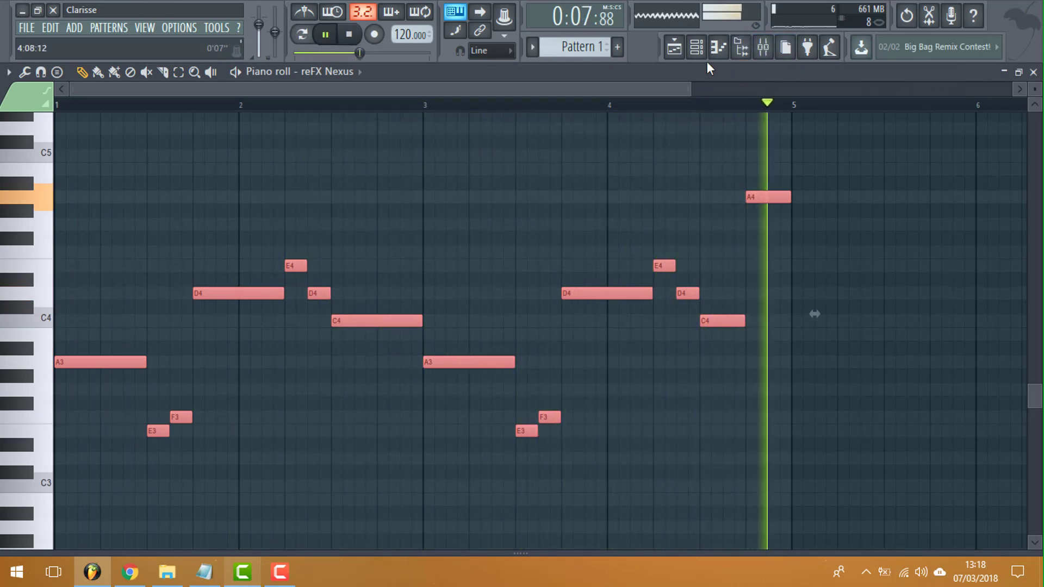
{"action": "left_click", "coordinate": [764, 48]}
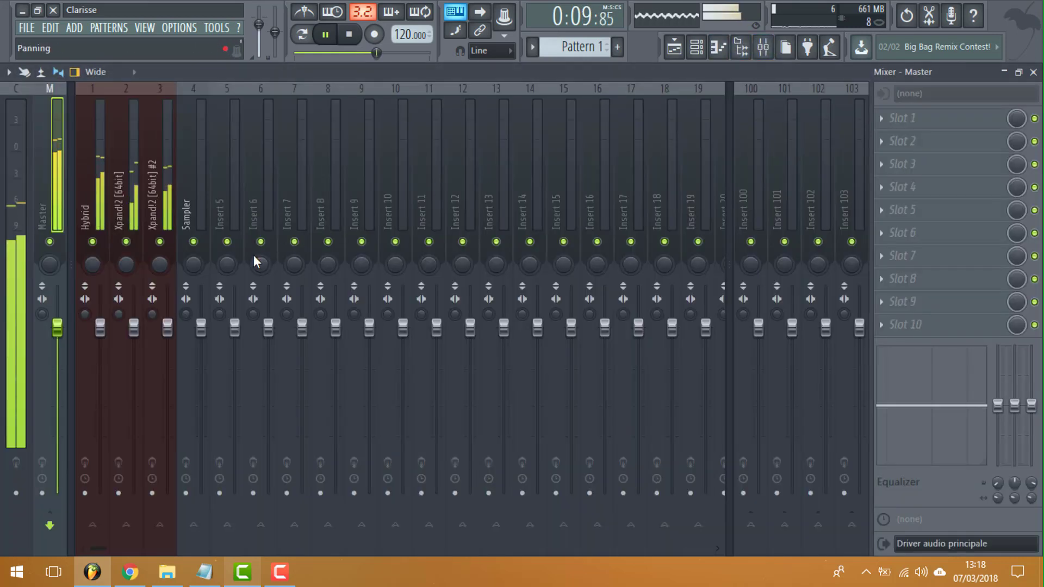
{"action": "left_click", "coordinate": [694, 48]}
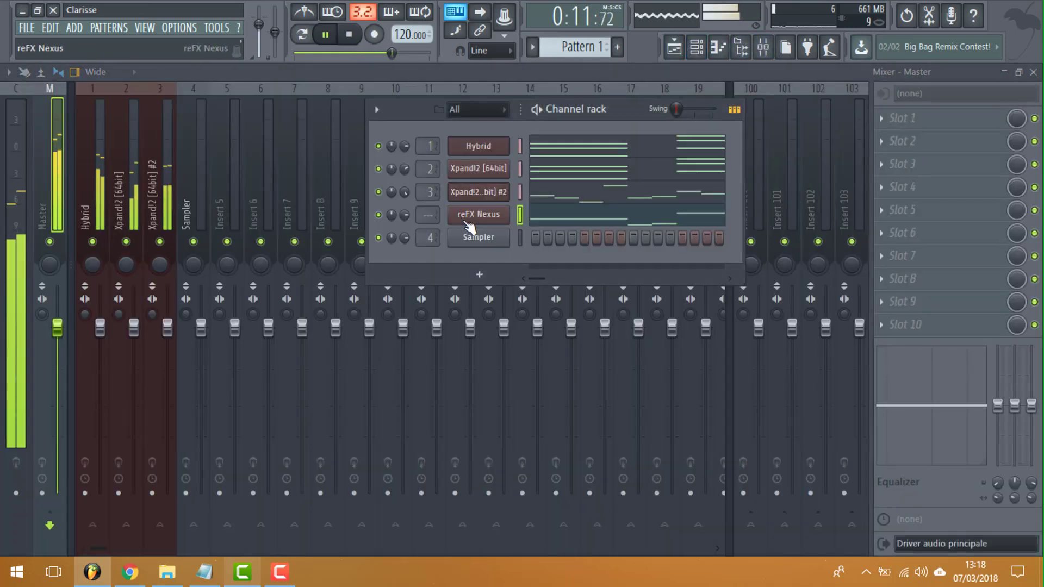
{"action": "left_click", "coordinate": [469, 215]}
{"action": "left_click", "coordinate": [85, 153]}
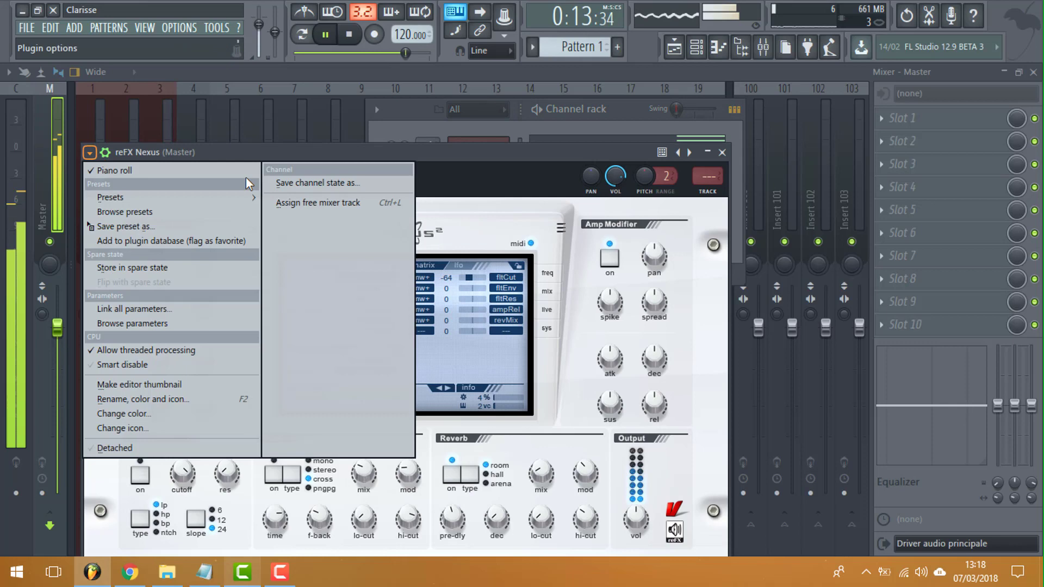
{"action": "left_click", "coordinate": [400, 201]}
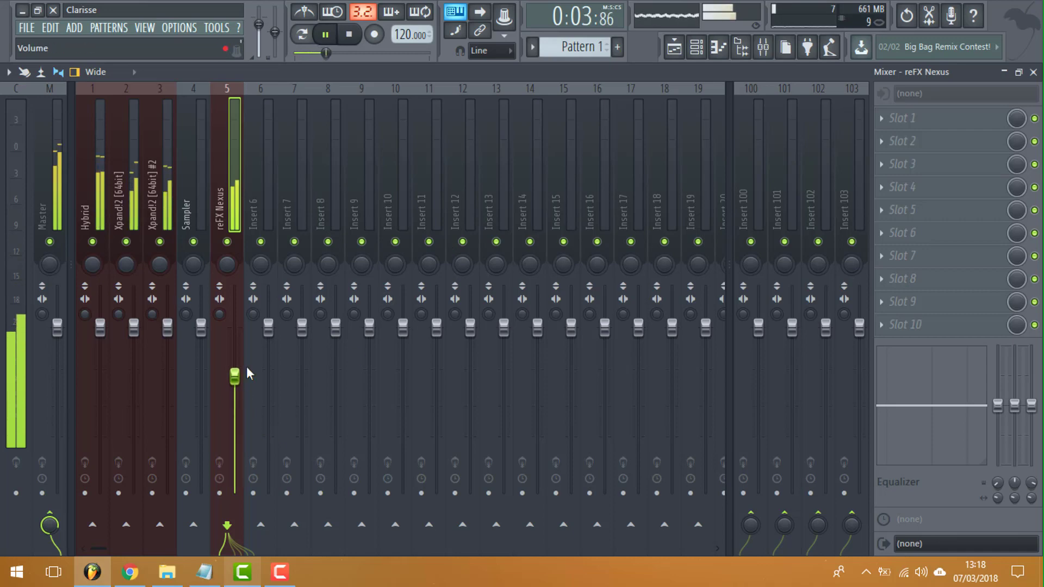
Step: Load Fruity Parametric EQ 2 in slot 1 of the reFX Nexus track and low-pass it with band 7 in the low mids
{"action": "left_click", "coordinate": [897, 119]}
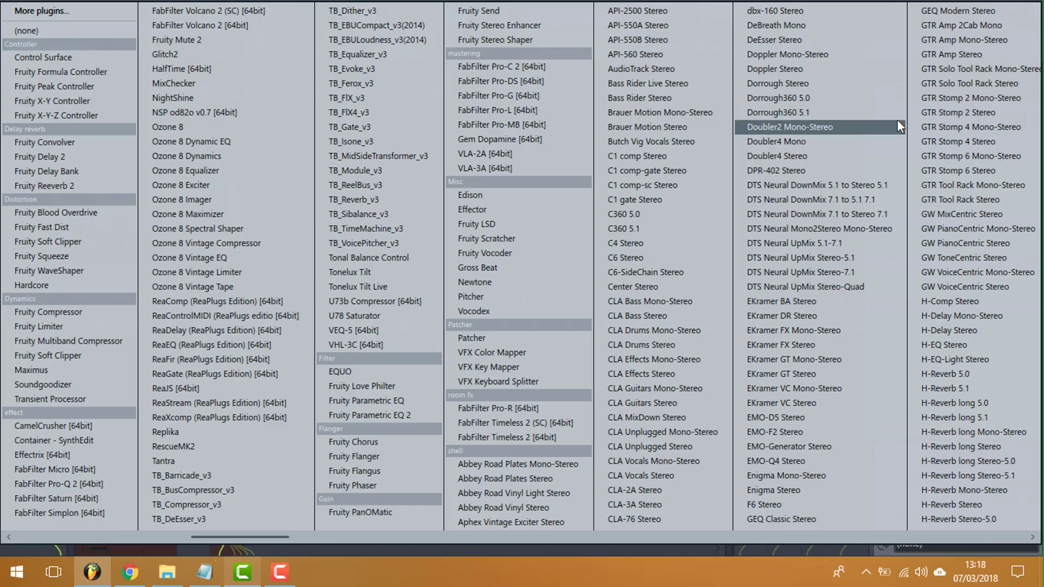
{"action": "left_click", "coordinate": [403, 415]}
{"action": "left_click_drag", "start_coordinate": [386, 346], "coordinate": [331, 397]}
{"action": "left_click_drag", "start_coordinate": [262, 410], "coordinate": [236, 410]}
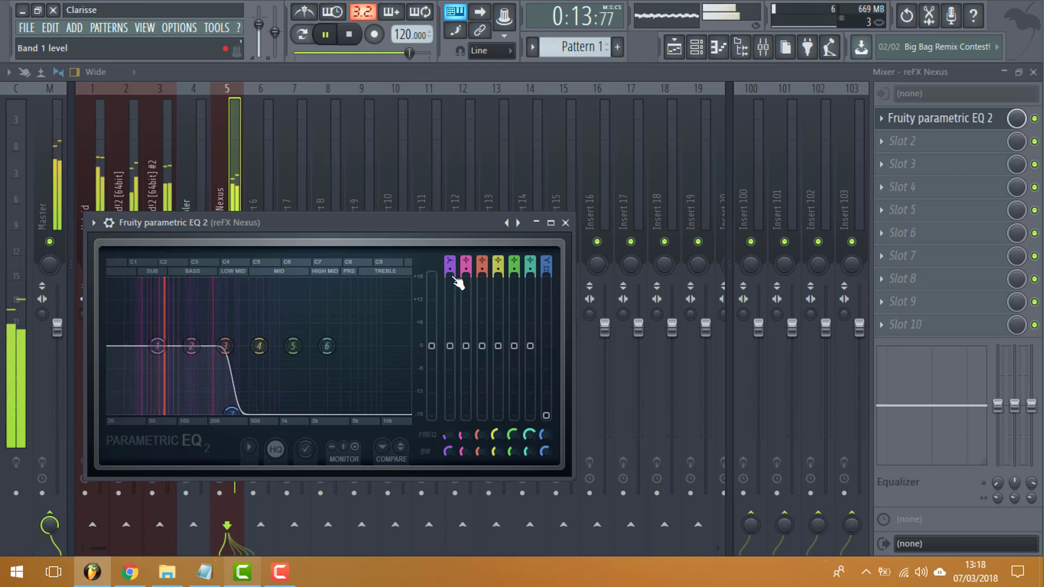
Step: Add a low cut with EQ band 1 and a -5.0 dB dip at 67 Hz with band 2, and close the equalizer
{"action": "left_click_drag", "start_coordinate": [157, 346], "coordinate": [159, 286]}
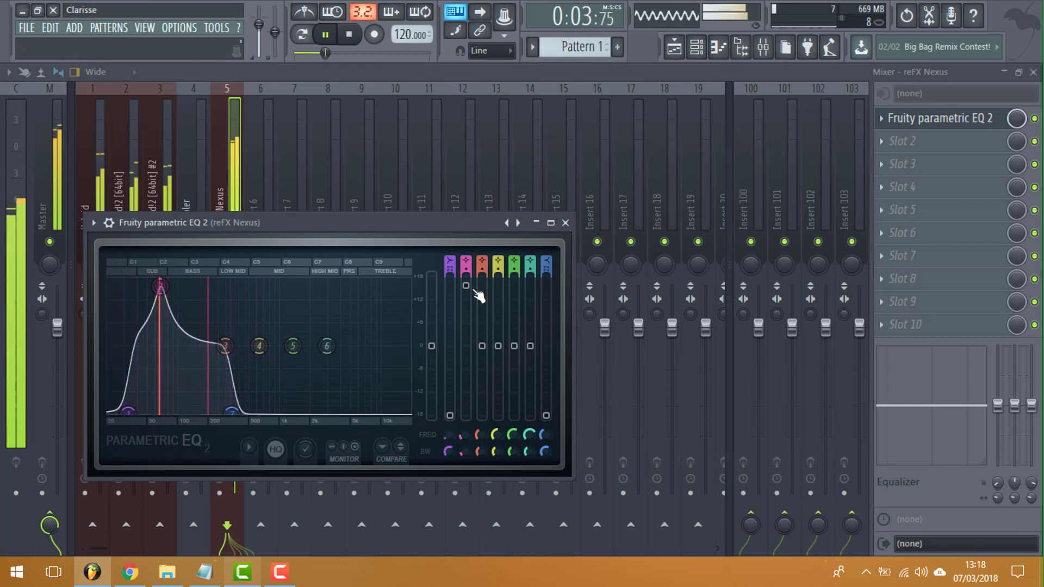
{"action": "left_click_drag", "start_coordinate": [477, 294], "coordinate": [478, 344]}
{"action": "left_click_drag", "start_coordinate": [159, 360], "coordinate": [160, 365]}
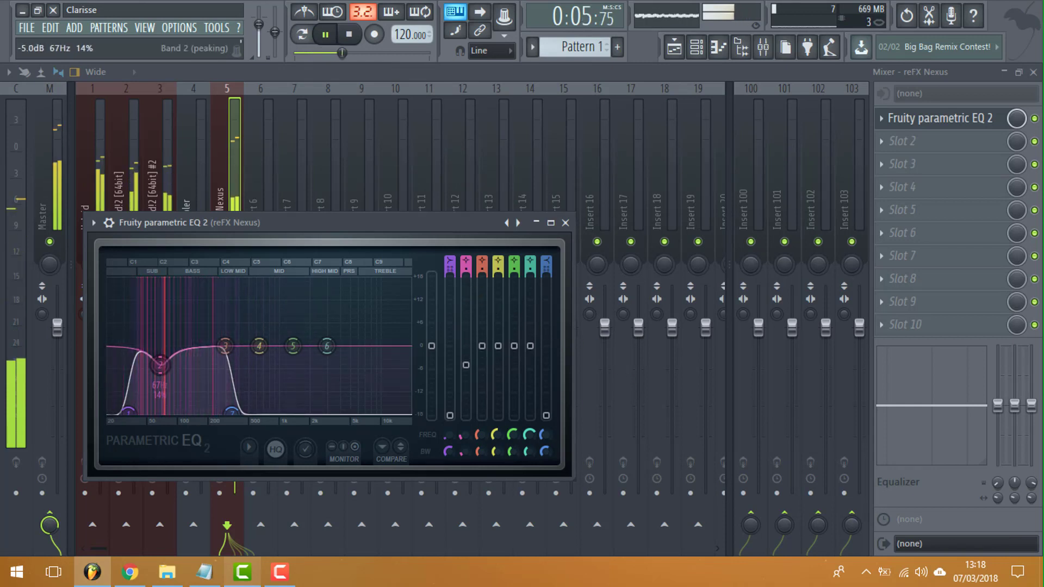
{"action": "left_click", "coordinate": [565, 222]}
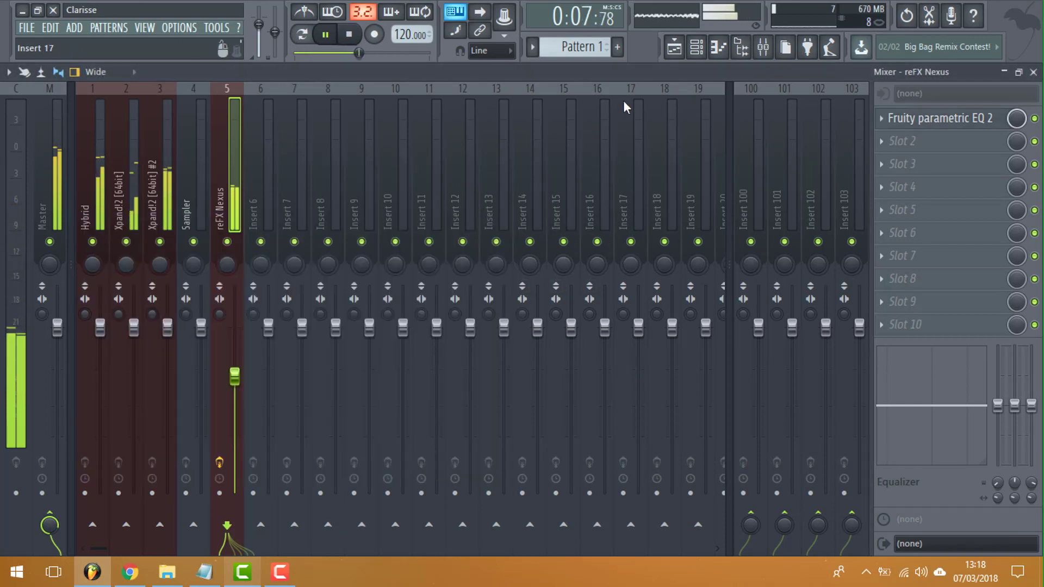
Step: Switch to the playlist, stop playback and show the sample browser
{"action": "left_click", "coordinate": [675, 47]}
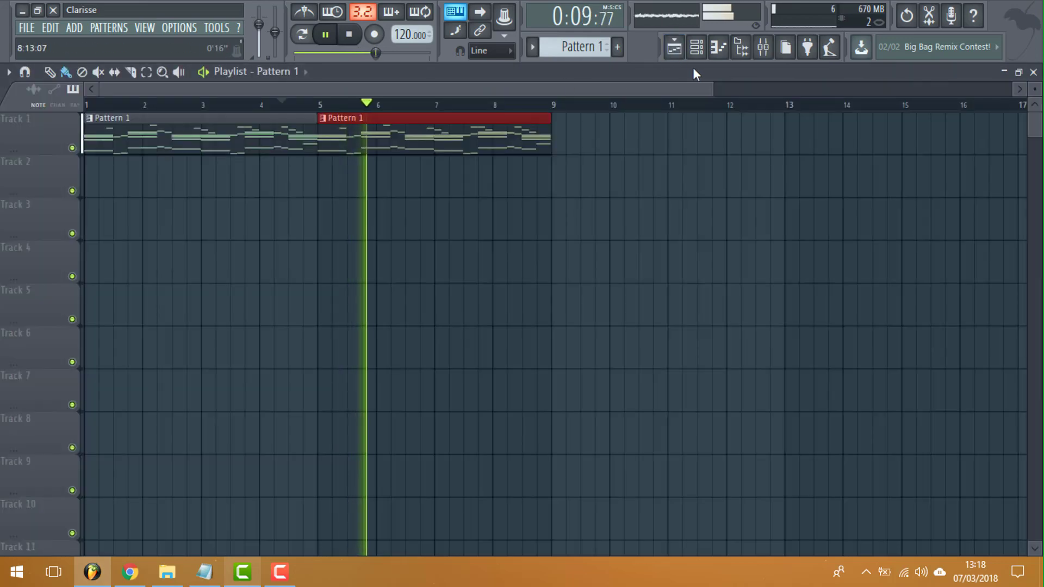
{"action": "left_click", "coordinate": [696, 47]}
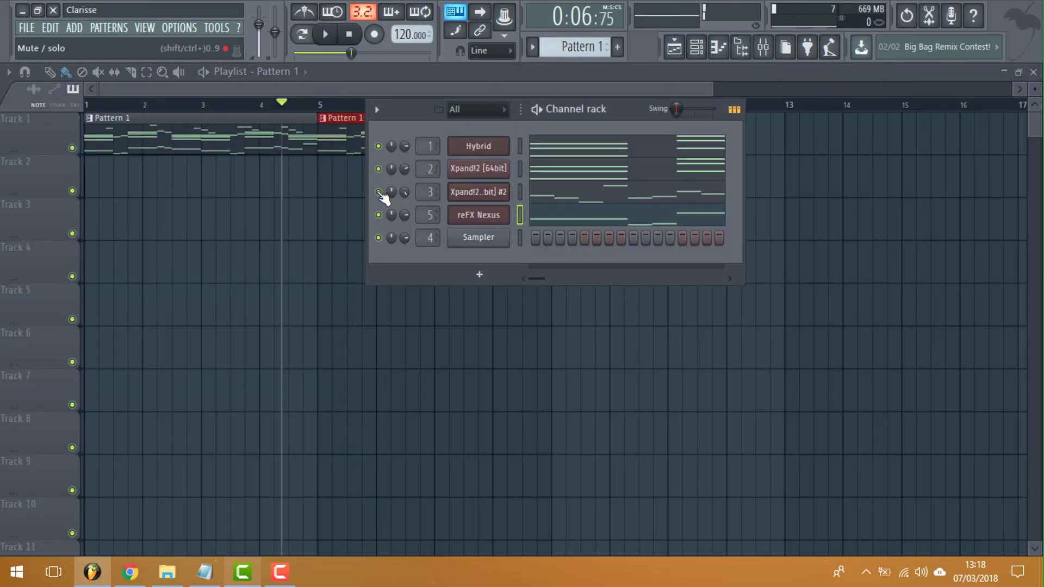
{"action": "key", "text": "space"}
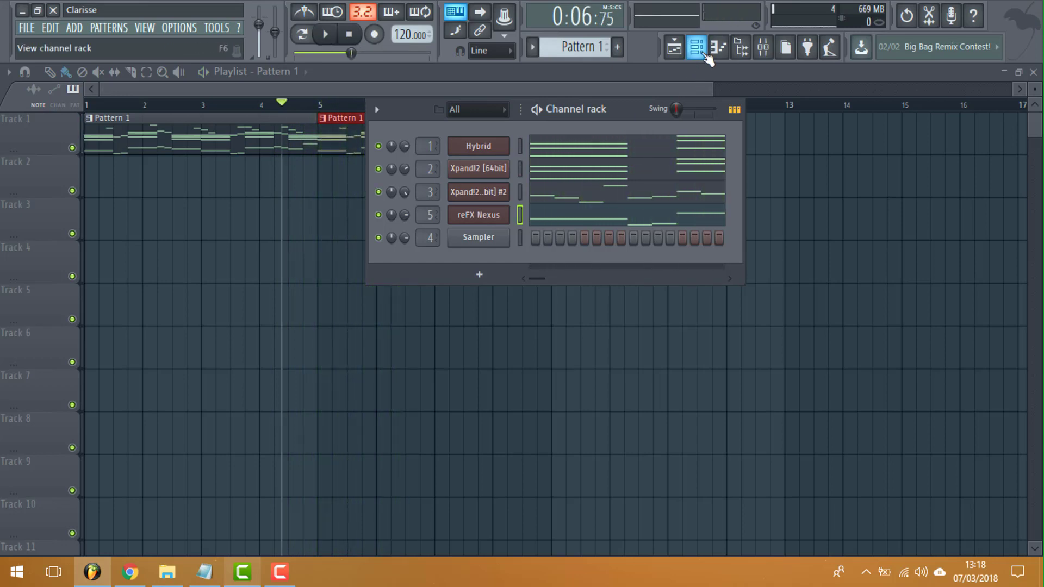
{"action": "left_click", "coordinate": [703, 52]}
{"action": "left_click", "coordinate": [743, 52]}
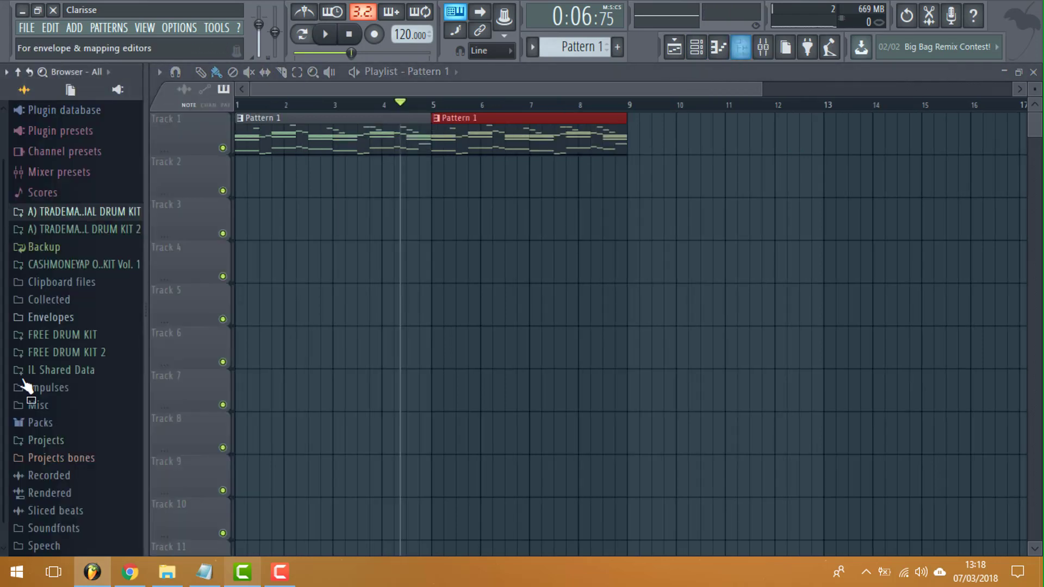
Step: Open the Snare folder inside the first A) TRADEMA… DRUM KIT folder in the browser
{"action": "left_click", "coordinate": [52, 231]}
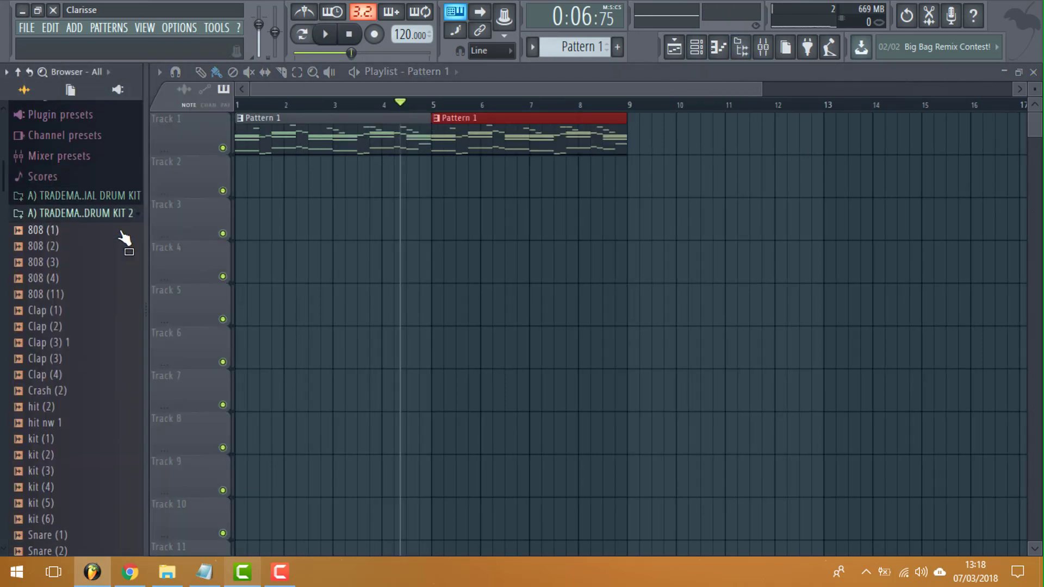
{"action": "left_click", "coordinate": [99, 199]}
{"action": "scroll", "coordinate": [90, 298], "scroll_direction": "down", "scroll_amount": 7}
{"action": "scroll", "coordinate": [92, 299], "scroll_direction": "up", "scroll_amount": 5}
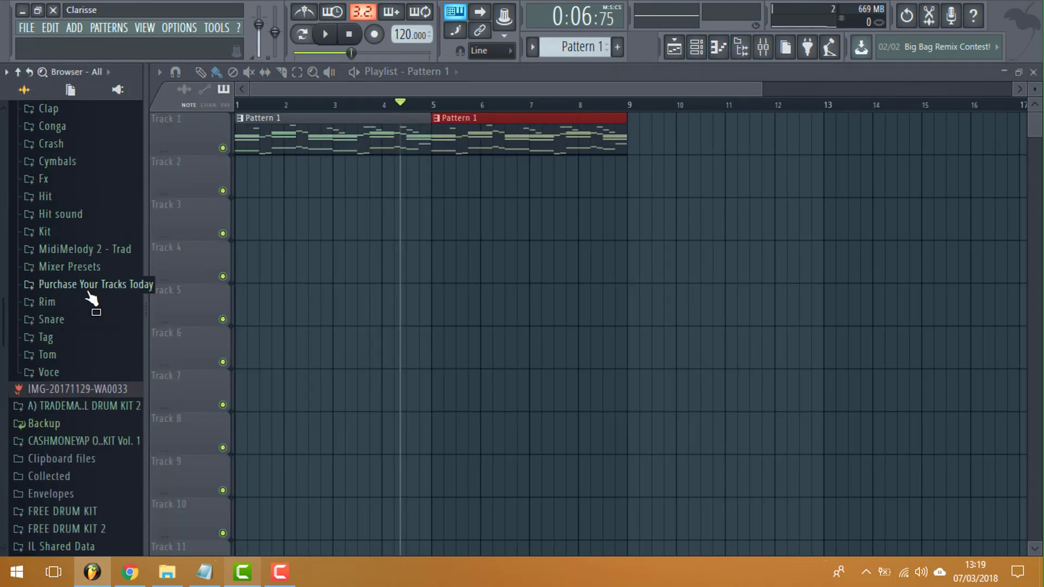
{"action": "left_click", "coordinate": [80, 326]}
{"action": "scroll", "coordinate": [81, 381], "scroll_direction": "down", "scroll_amount": 3}
Step: Audition snare samples and load Trad_Snare _33 into a new channel
{"action": "left_click", "coordinate": [69, 431]}
{"action": "scroll", "coordinate": [60, 381], "scroll_direction": "down", "scroll_amount": 4}
{"action": "left_click", "coordinate": [76, 240]}
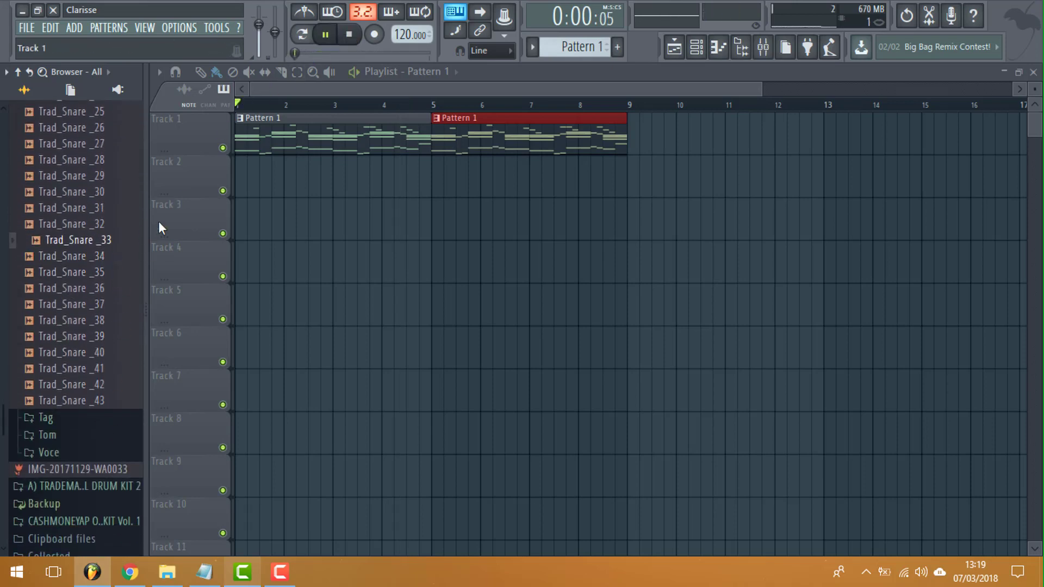
{"action": "right_click", "coordinate": [111, 242]}
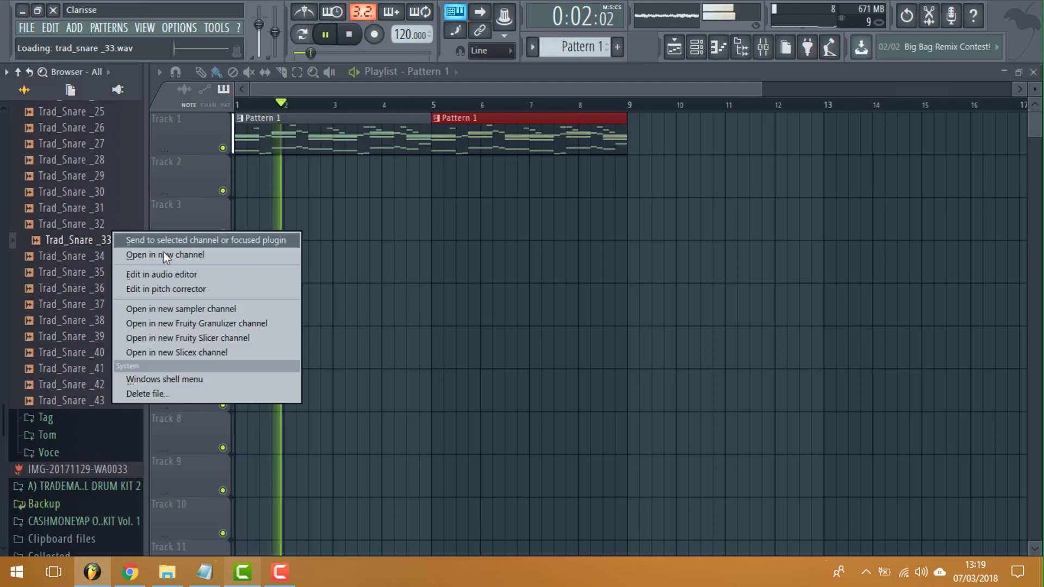
{"action": "left_click", "coordinate": [166, 255]}
Step: Place a one-step B4 hit of Trad_Snare _33 on beat 3 of each of the four bars and play it back
{"action": "left_click", "coordinate": [719, 48]}
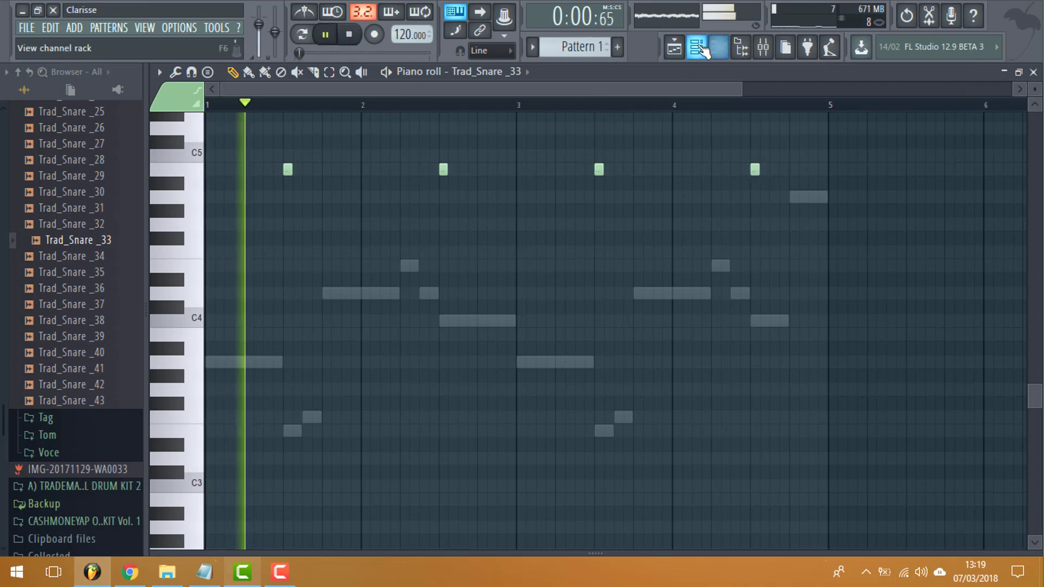
{"action": "left_click", "coordinate": [721, 47]}
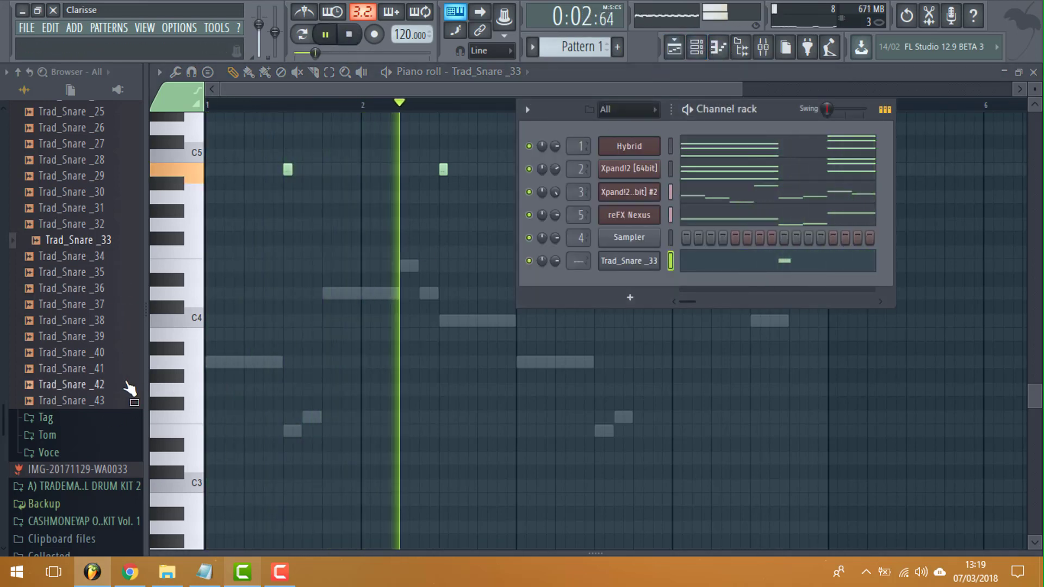
{"action": "key", "text": "space"}
Step: Open Trad_Snare _41 in a new channel and replace its sample with Snare (7)_2 from the A) TRADEMA… DRUM KIT 2 folder
{"action": "right_click", "coordinate": [107, 376]}
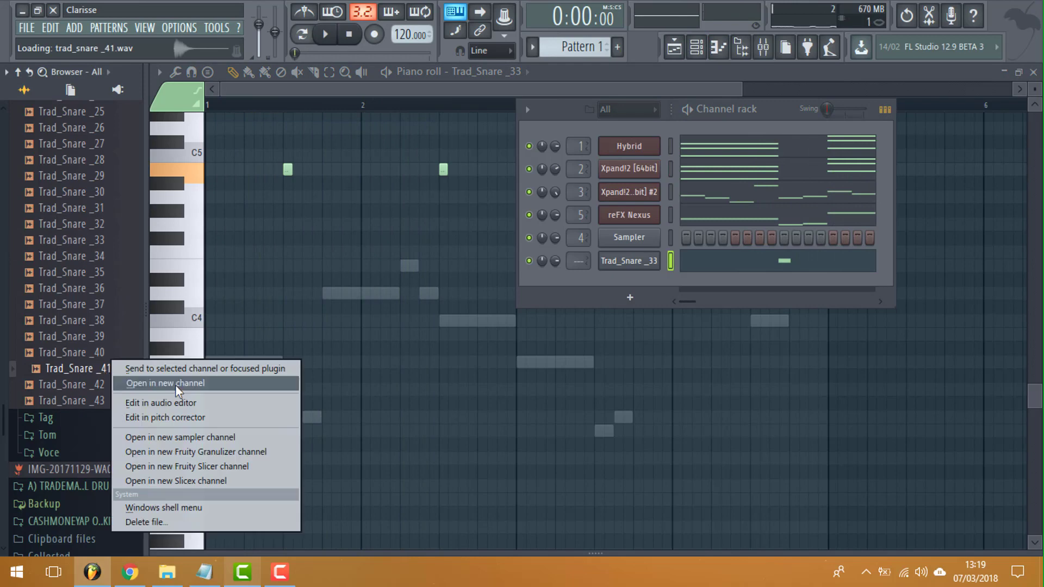
{"action": "left_click", "coordinate": [190, 384]}
{"action": "scroll", "coordinate": [80, 342], "scroll_direction": "up", "scroll_amount": 4}
{"action": "scroll", "coordinate": [93, 272], "scroll_direction": "up", "scroll_amount": 5}
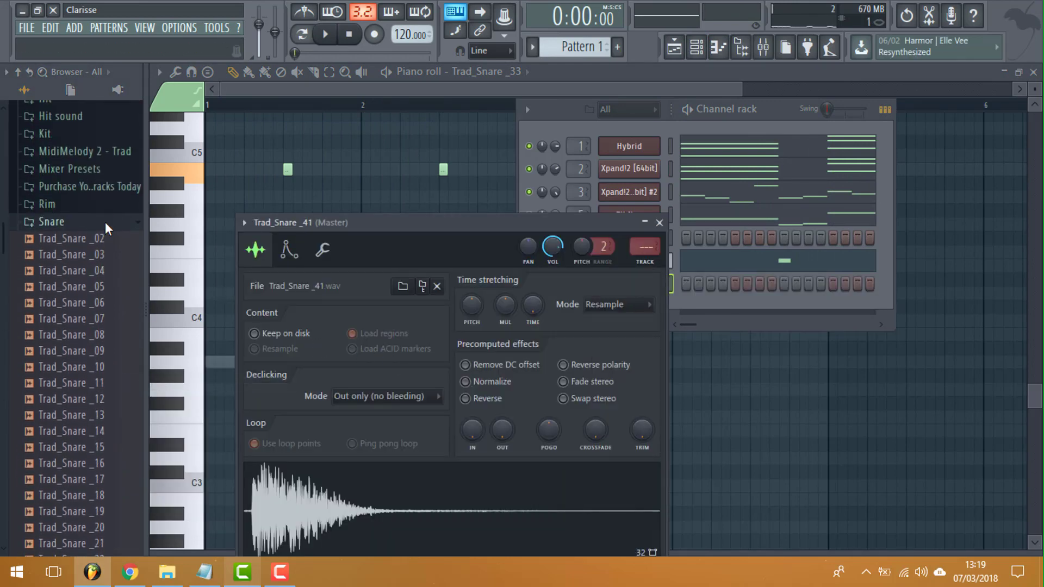
{"action": "left_click", "coordinate": [66, 233]}
{"action": "scroll", "coordinate": [111, 288], "scroll_direction": "down", "scroll_amount": 3}
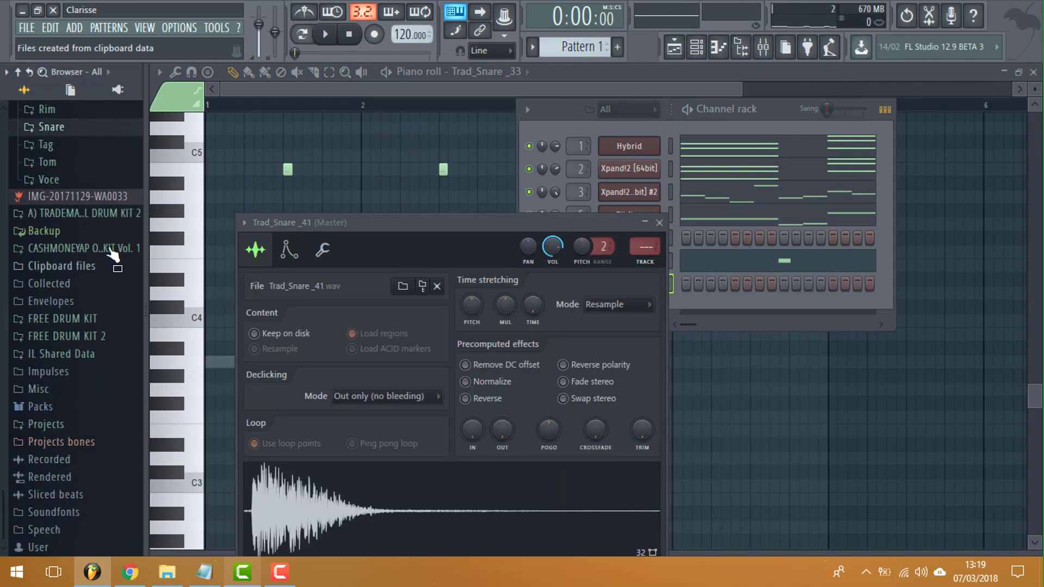
{"action": "left_click", "coordinate": [81, 319]}
{"action": "scroll", "coordinate": [76, 283], "scroll_direction": "down", "scroll_amount": 5}
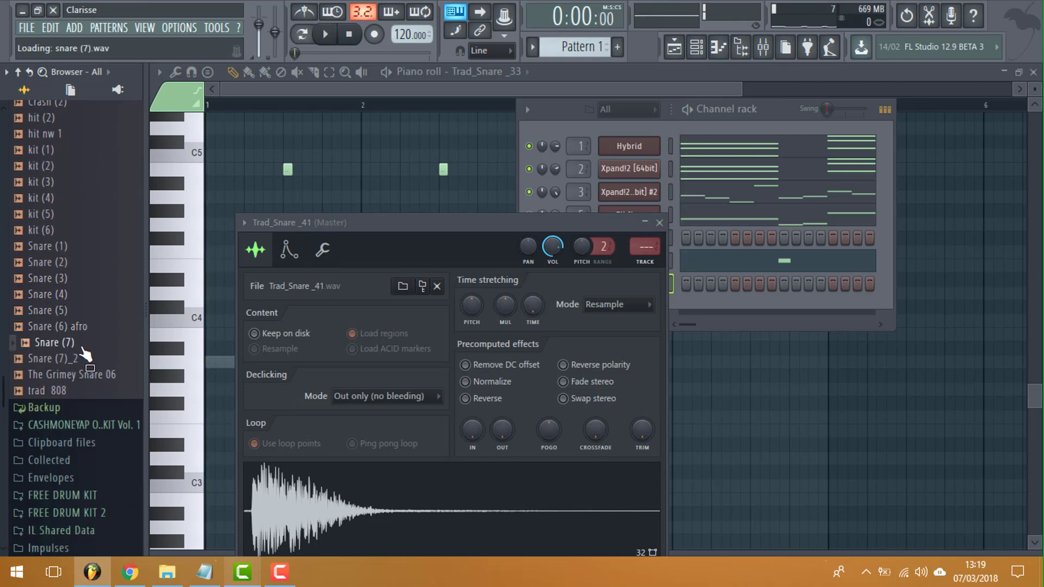
{"action": "left_click_drag", "start_coordinate": [333, 472], "coordinate": [334, 475]}
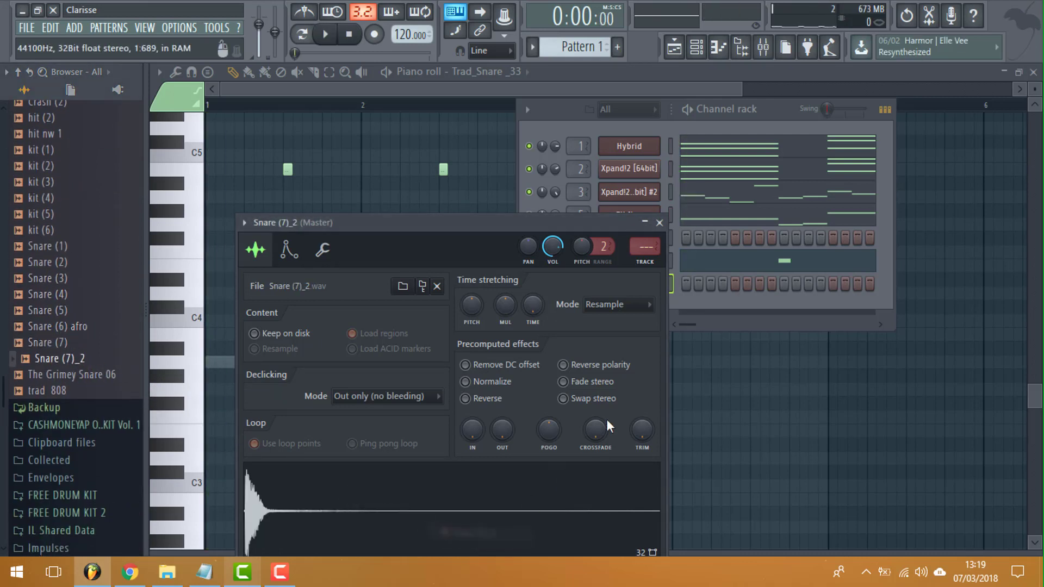
Step: Route the Snare (7)_2 and Trad_Snare _33 channels each to a free mixer track
{"action": "left_click", "coordinate": [245, 223]}
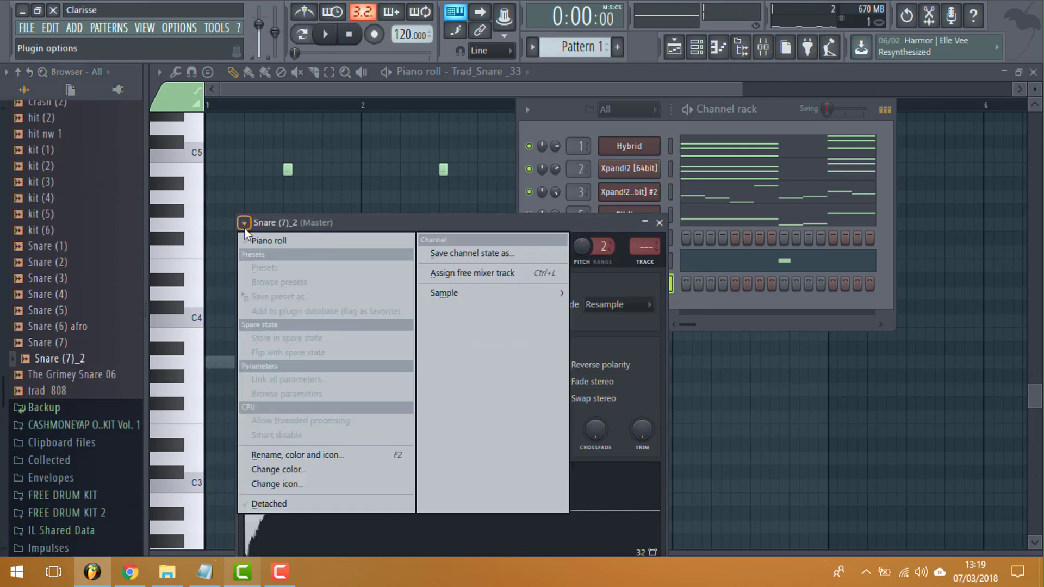
{"action": "left_click", "coordinate": [520, 273]}
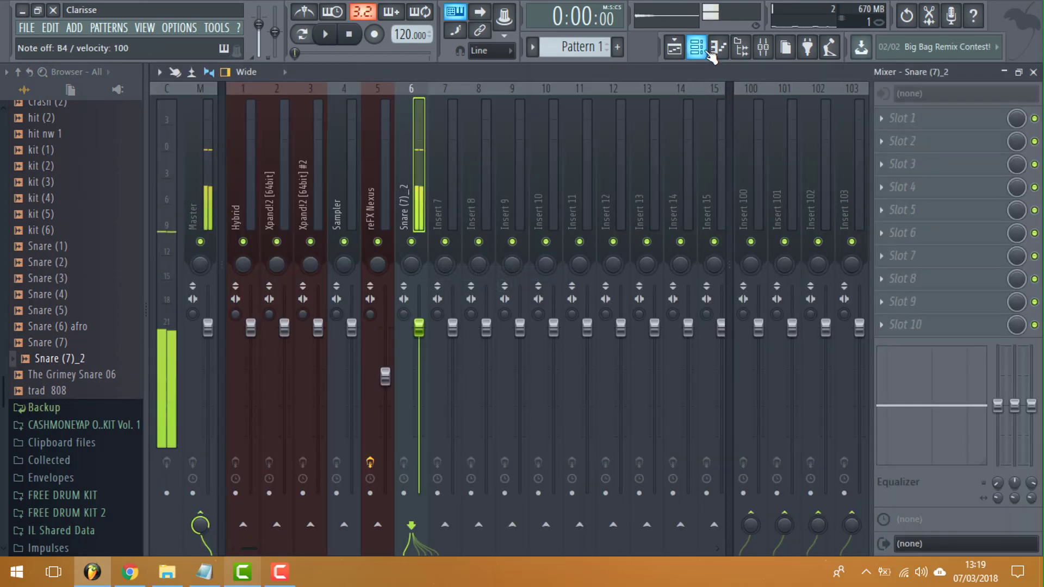
{"action": "left_click", "coordinate": [707, 51]}
{"action": "left_click", "coordinate": [629, 261]}
{"action": "left_click", "coordinate": [235, 203]}
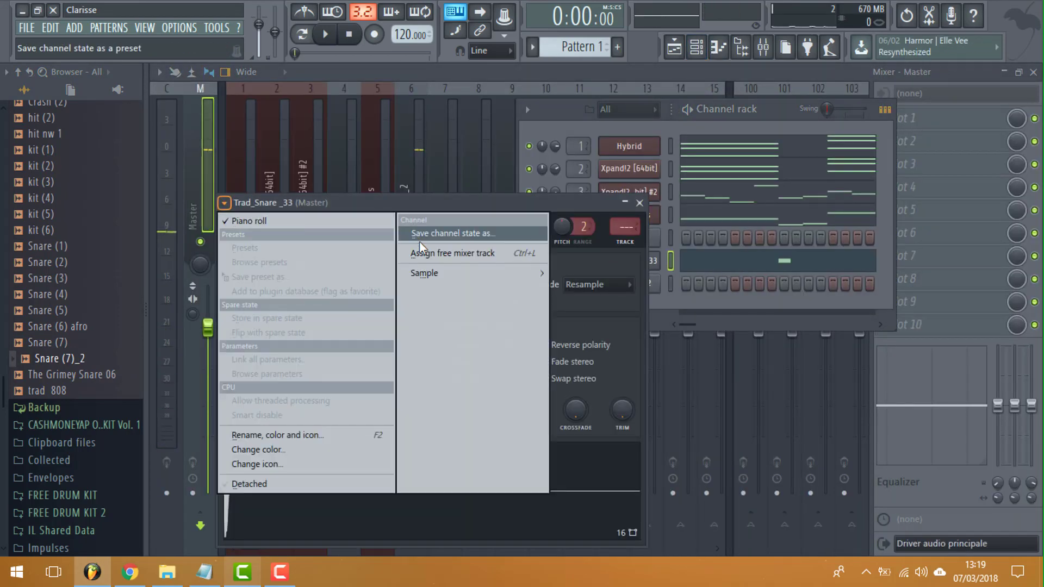
{"action": "left_click", "coordinate": [435, 253]}
Step: Place one-step B4 hits of Snare (7)_2 on step 15 of all four bars and on step 3 of bars 2 and 4
{"action": "left_click", "coordinate": [719, 49]}
{"action": "right_click", "coordinate": [626, 282]}
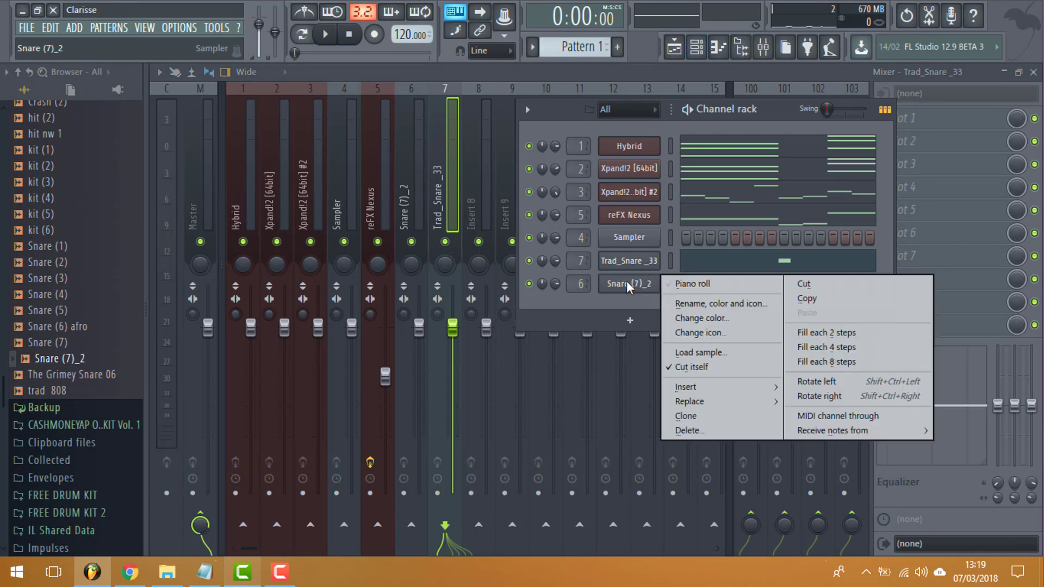
{"action": "left_click", "coordinate": [684, 285]}
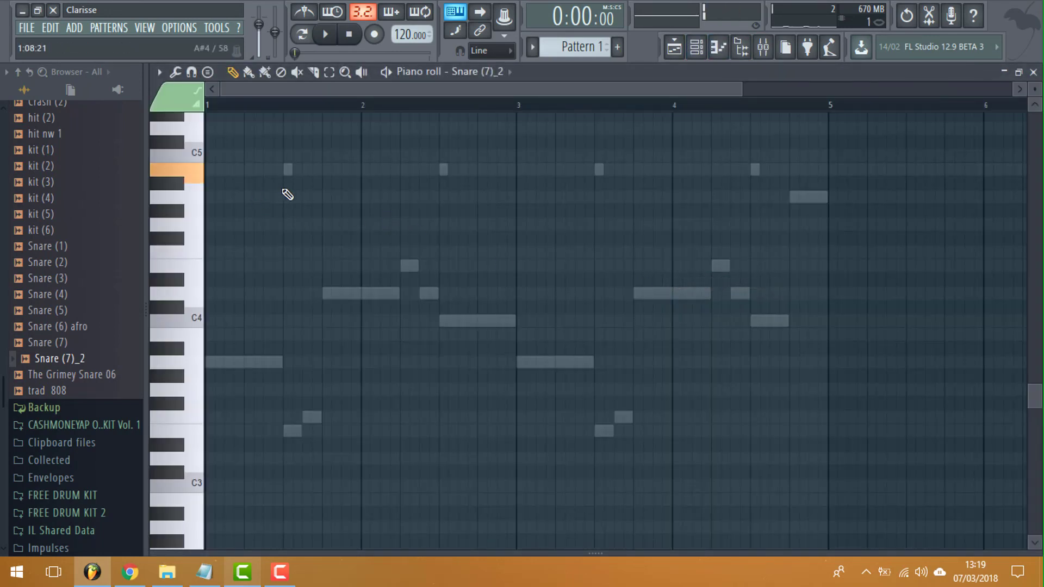
{"action": "left_click", "coordinate": [346, 169]}
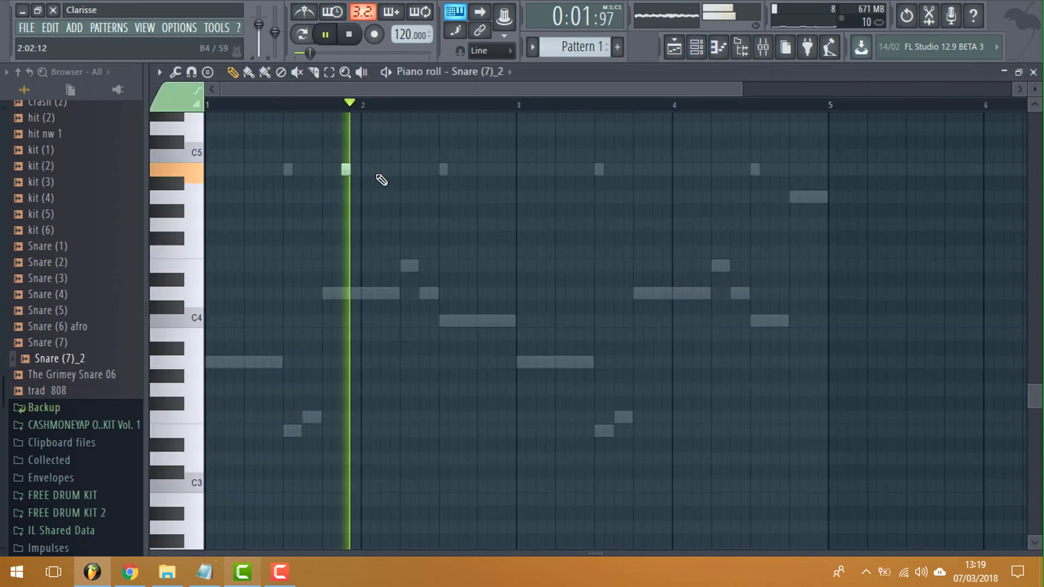
{"action": "left_click", "coordinate": [385, 169]}
{"action": "left_click", "coordinate": [501, 169]}
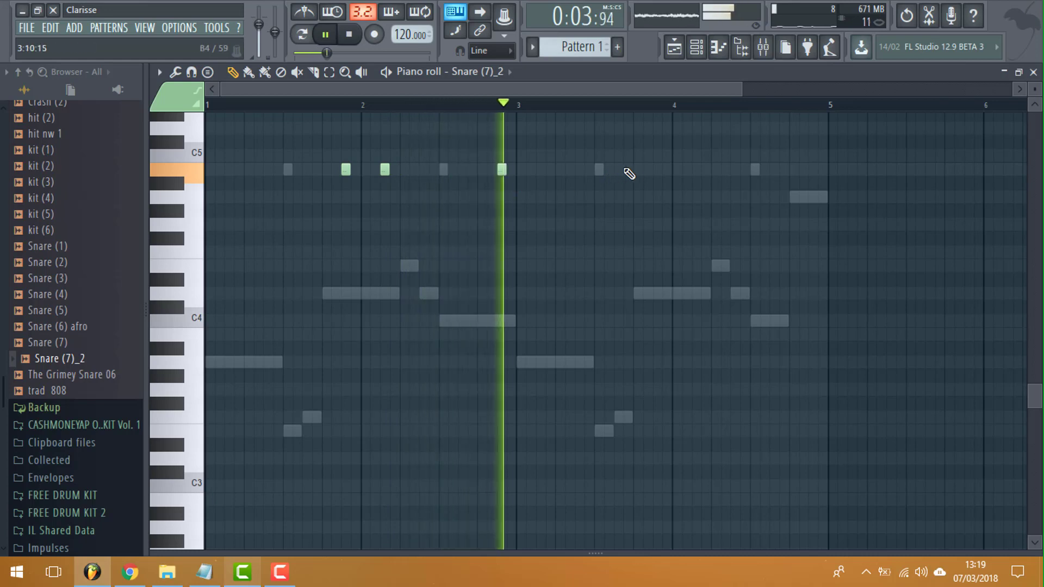
{"action": "left_click", "coordinate": [658, 169]}
{"action": "left_click", "coordinate": [696, 169]}
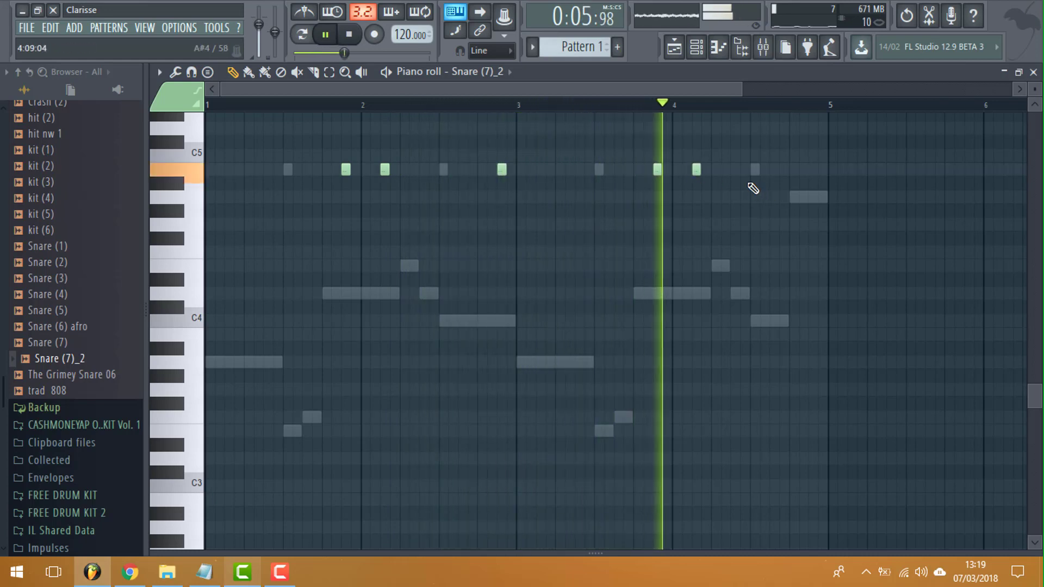
{"action": "left_click", "coordinate": [815, 170]}
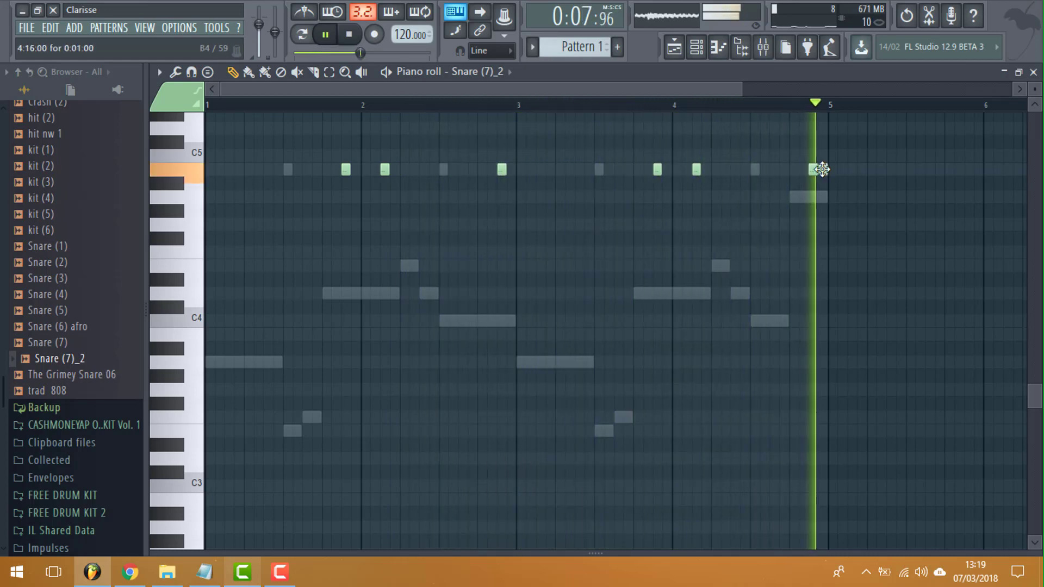
{"action": "left_click", "coordinate": [697, 47]}
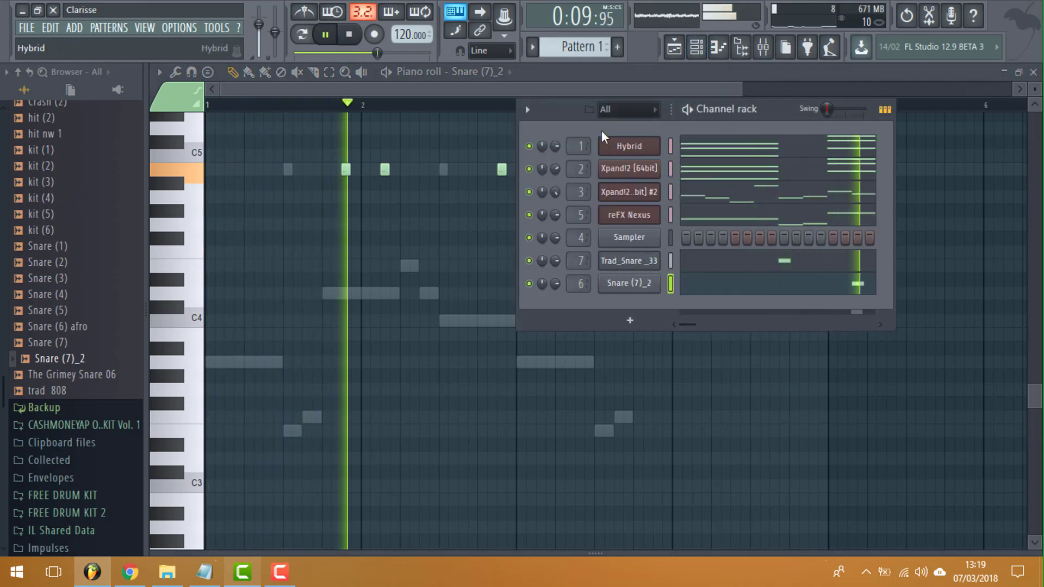
Step: Open the hit (2) sample from the A) TRADEMA… DRUM KIT 2 folder in a new channel
{"action": "left_click", "coordinate": [717, 47]}
{"action": "left_click", "coordinate": [717, 47]}
{"action": "scroll", "coordinate": [55, 278], "scroll_direction": "up", "scroll_amount": 7}
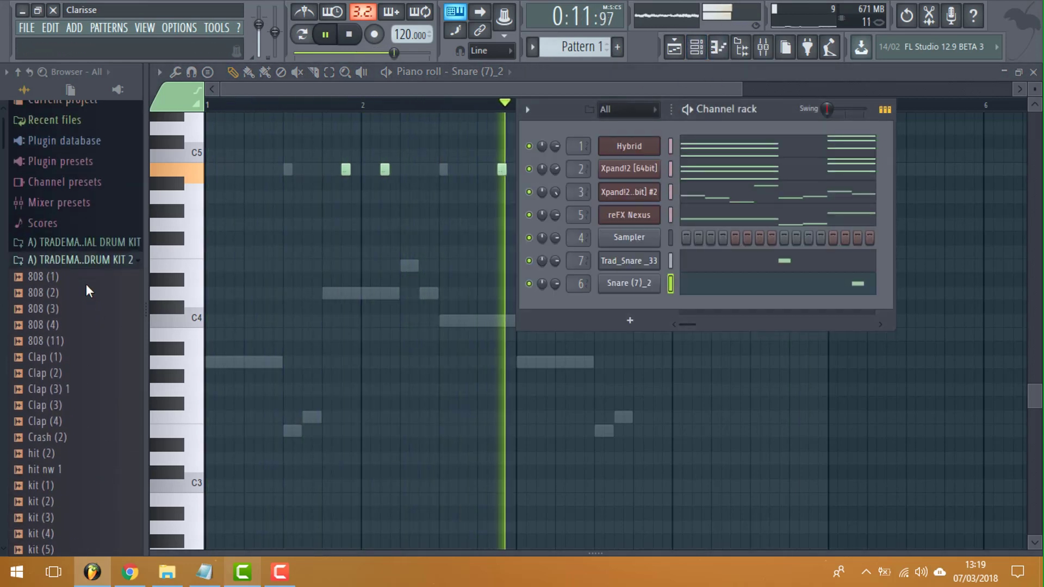
{"action": "left_click", "coordinate": [76, 270]}
{"action": "left_click", "coordinate": [77, 271]}
{"action": "scroll", "coordinate": [81, 272], "scroll_direction": "down", "scroll_amount": 5}
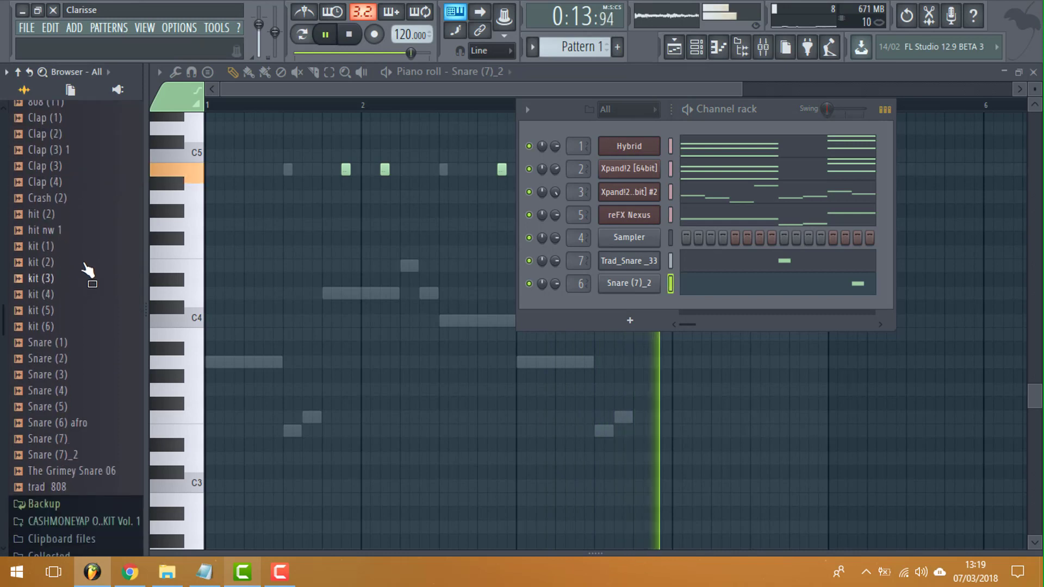
{"action": "left_click", "coordinate": [72, 218]}
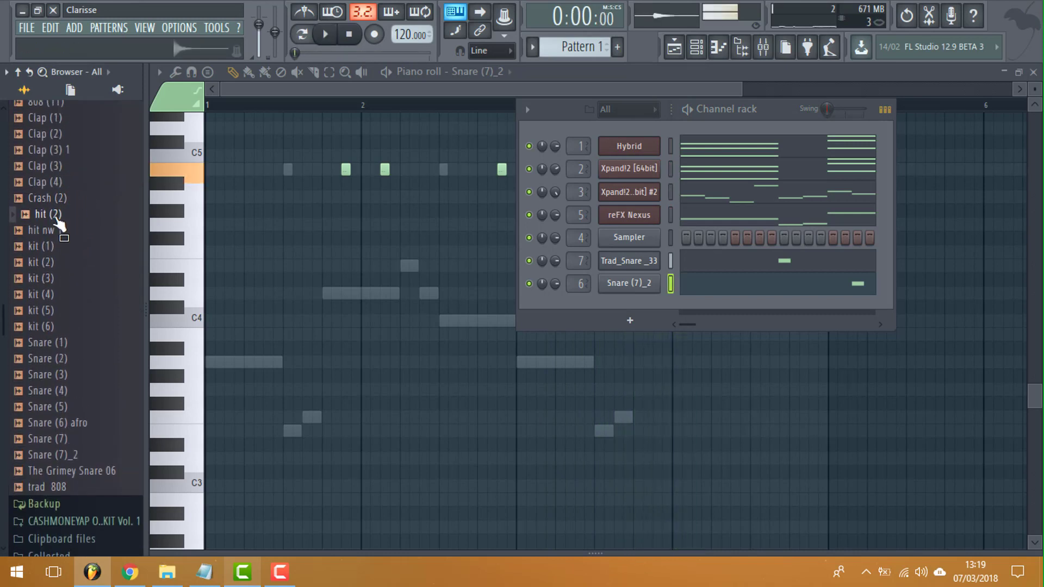
{"action": "right_click", "coordinate": [59, 223]}
{"action": "left_click", "coordinate": [103, 226]}
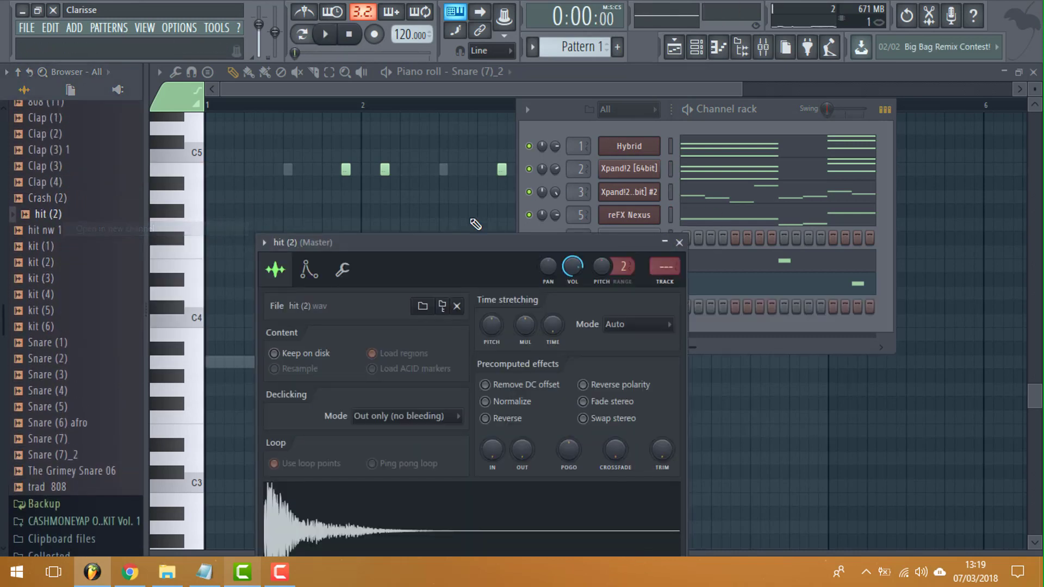
Step: Route the hit (2) channel to a free mixer track
{"action": "left_click", "coordinate": [279, 243]}
{"action": "left_click", "coordinate": [755, 134]}
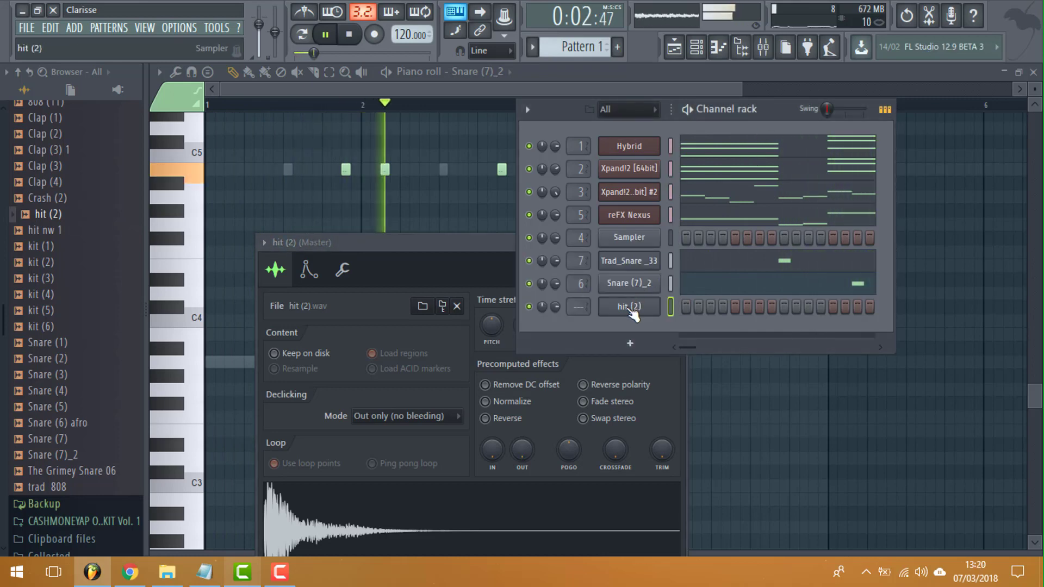
{"action": "right_click", "coordinate": [631, 308]}
{"action": "key", "text": "Escape"}
{"action": "left_click", "coordinate": [629, 306]}
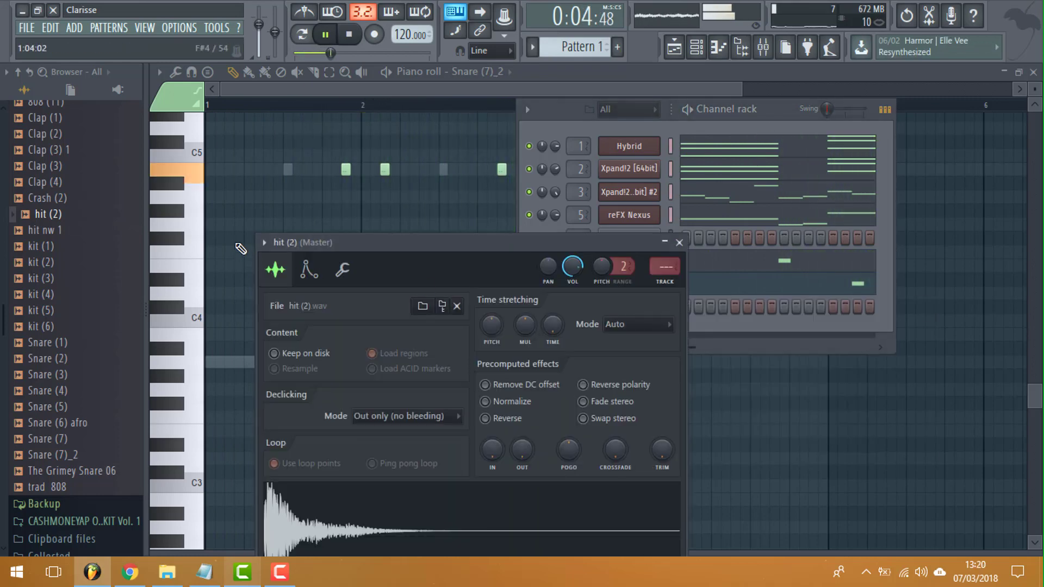
{"action": "left_click", "coordinate": [275, 244]}
{"action": "left_click", "coordinate": [516, 290]}
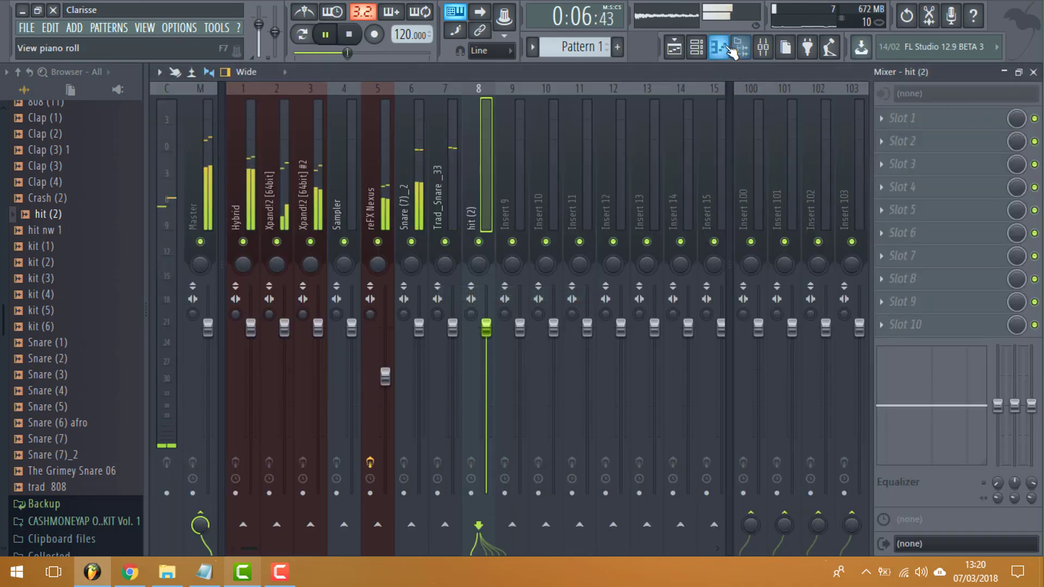
Step: Place short descending hit (2) notes B3, A#3 and A3 evenly across beat 2 of bar 1, using 1/6 step snap
{"action": "left_click", "coordinate": [730, 49]}
{"action": "key", "text": "space"}
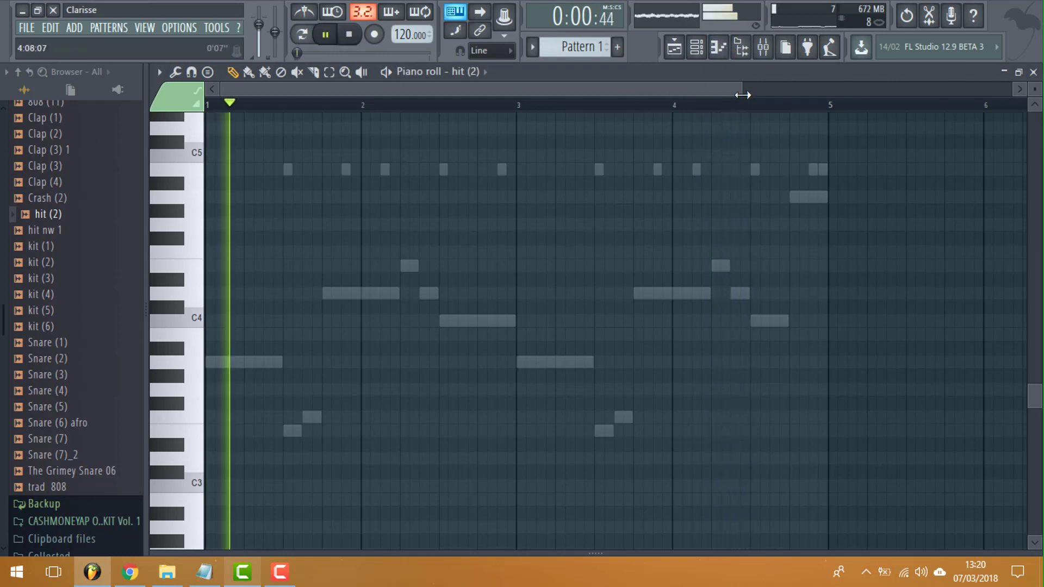
{"action": "left_click_drag", "start_coordinate": [743, 95], "coordinate": [489, 104]}
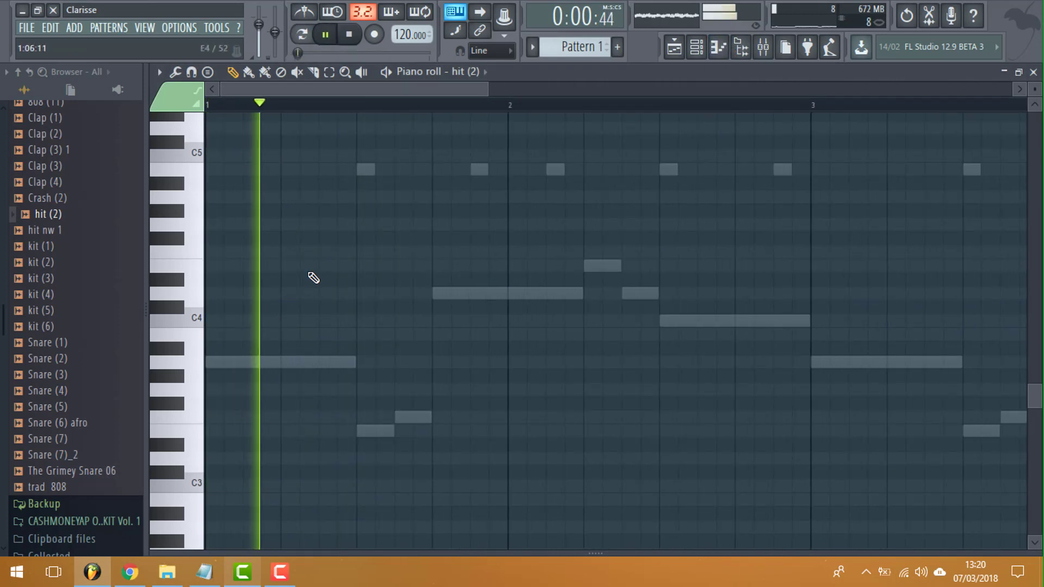
{"action": "left_click", "coordinate": [285, 334]}
{"action": "key", "text": "space"}
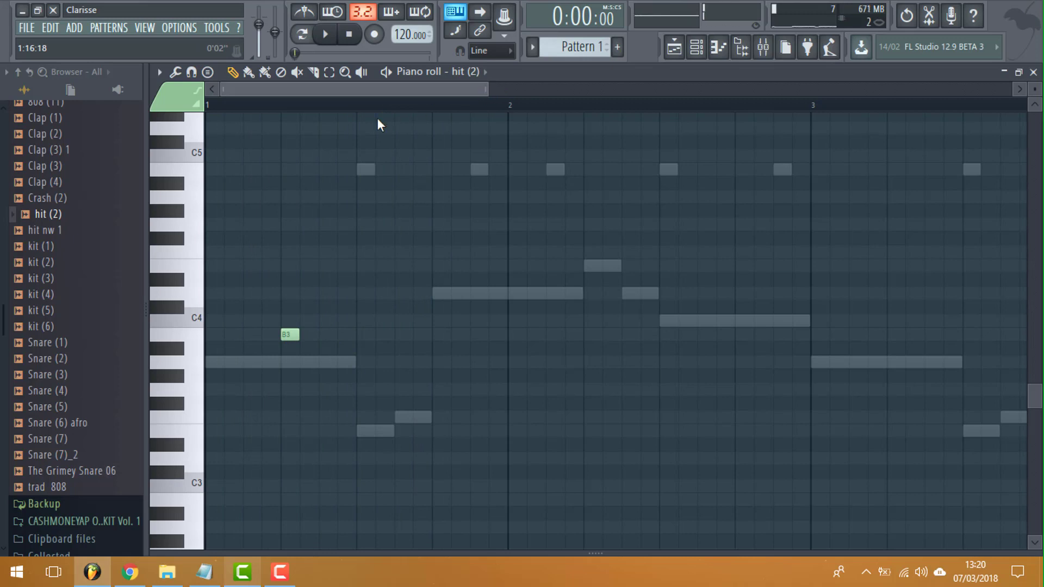
{"action": "left_click_drag", "start_coordinate": [487, 91], "coordinate": [354, 132]}
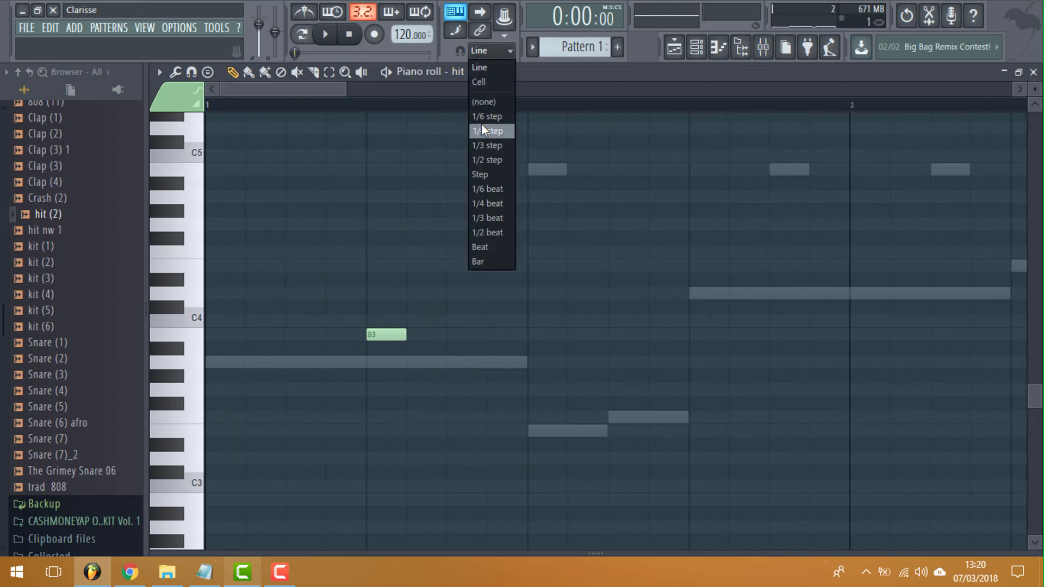
{"action": "mouse_move", "coordinate": [347, 94]}
{"action": "left_mouse_down"}
{"action": "mouse_move", "coordinate": [278, 94]}
{"action": "mouse_move", "coordinate": [343, 90]}
{"action": "left_mouse_up"}
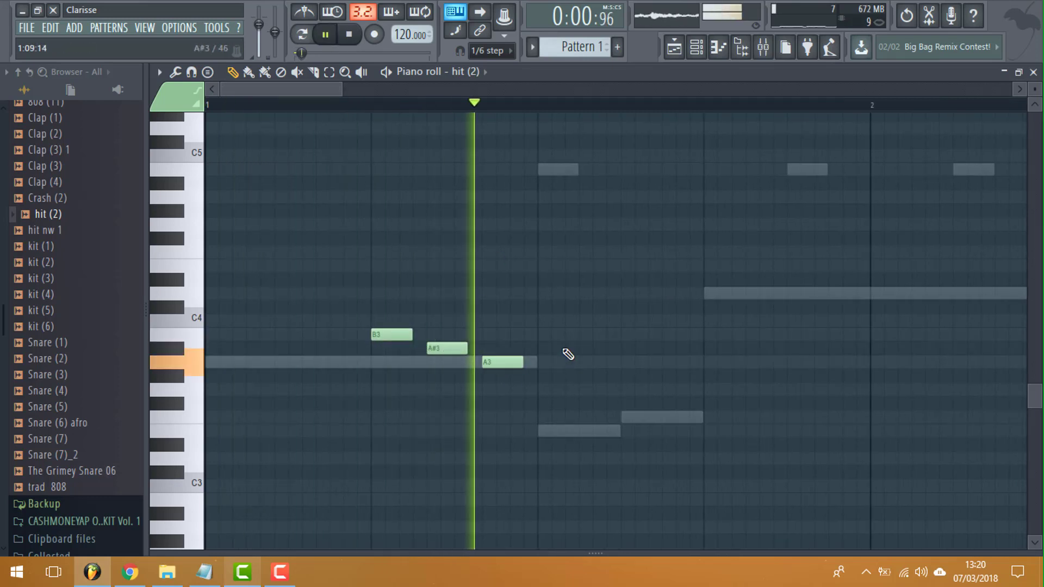
Step: Fill beat 2 of bar 2 with six equal A#3 hits of hit (2), and return the snap to Line
{"action": "left_click_drag", "start_coordinate": [345, 89], "coordinate": [433, 90]}
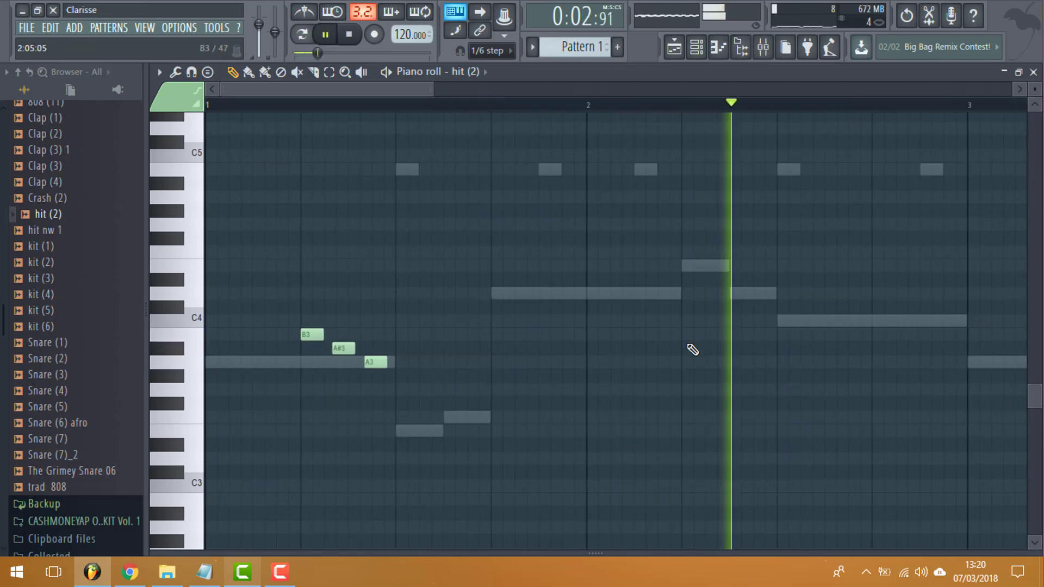
{"action": "key", "text": "space"}
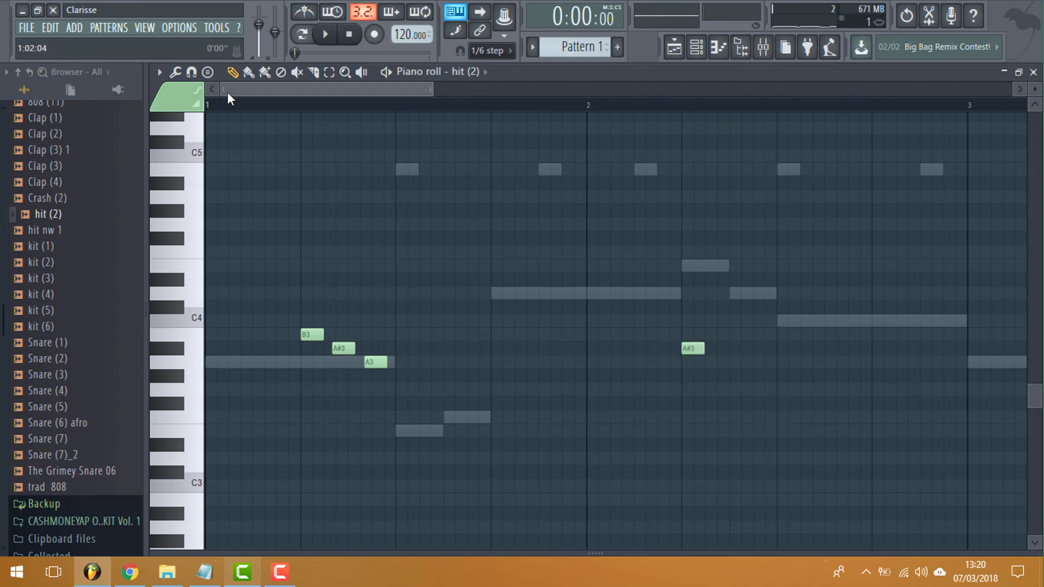
{"action": "left_click_drag", "start_coordinate": [227, 92], "coordinate": [268, 89]}
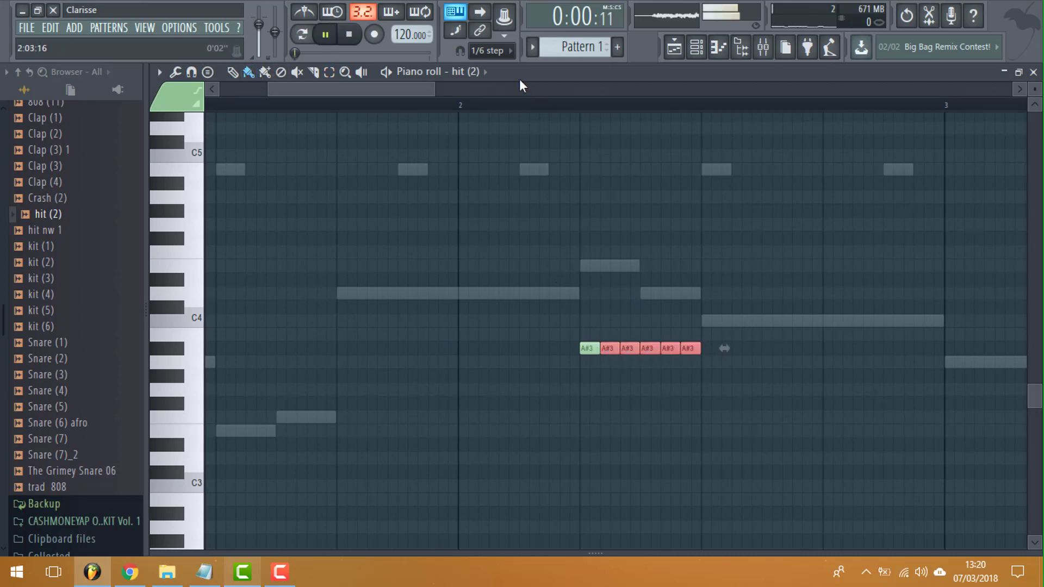
{"action": "left_click", "coordinate": [490, 51]}
{"action": "left_click", "coordinate": [490, 61]}
Step: Duplicate all the hit (2) notes into bars 3 and 4, and lower the hit (2) mixer track's volume
{"action": "left_click_drag", "start_coordinate": [435, 89], "coordinate": [765, 89]}
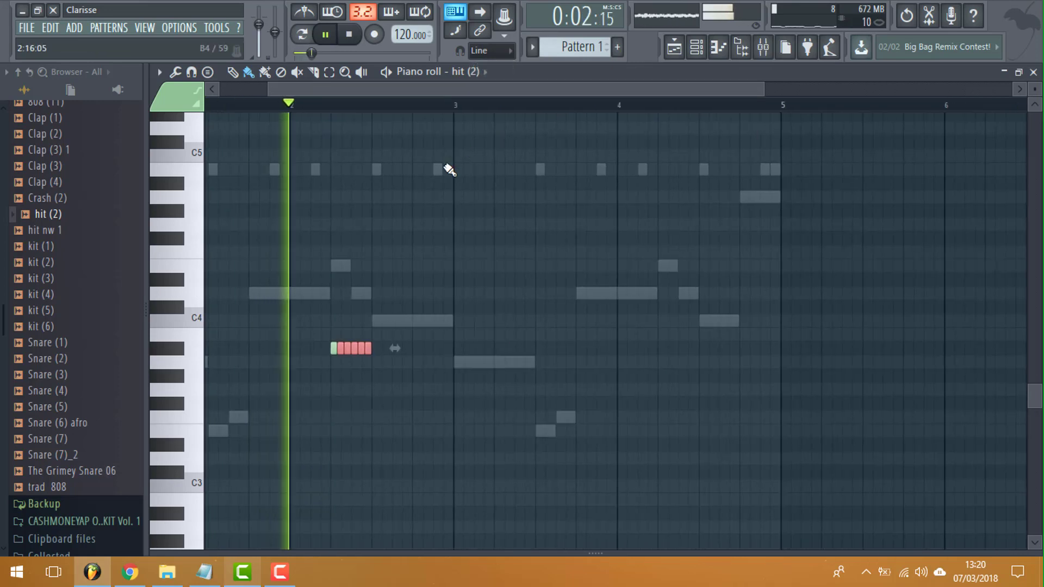
{"action": "left_click_drag", "start_coordinate": [550, 87], "coordinate": [279, 109]}
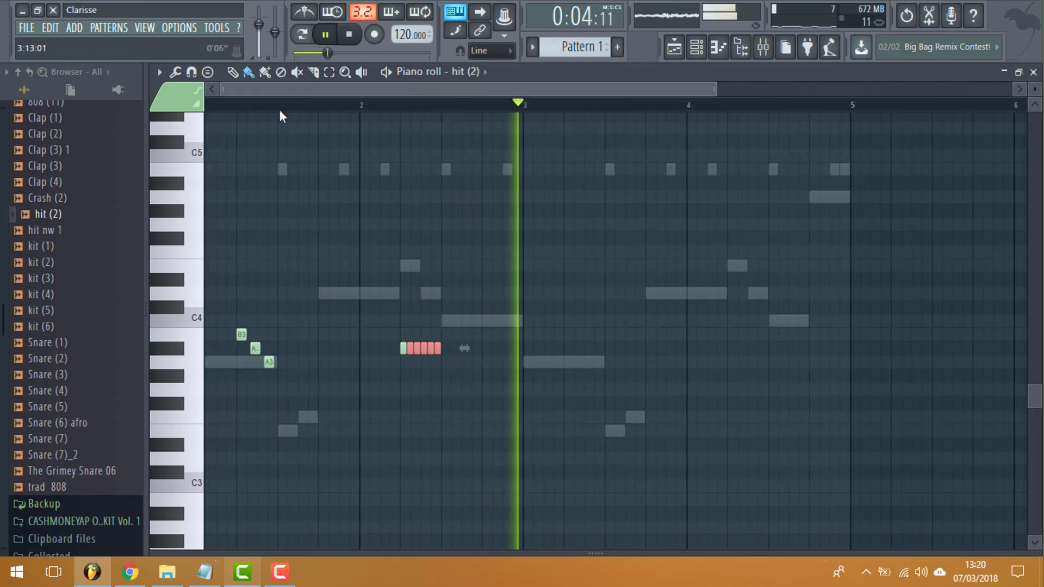
{"action": "key", "text": "e"}
{"action": "left_click_drag", "start_coordinate": [606, 252], "coordinate": [206, 424]}
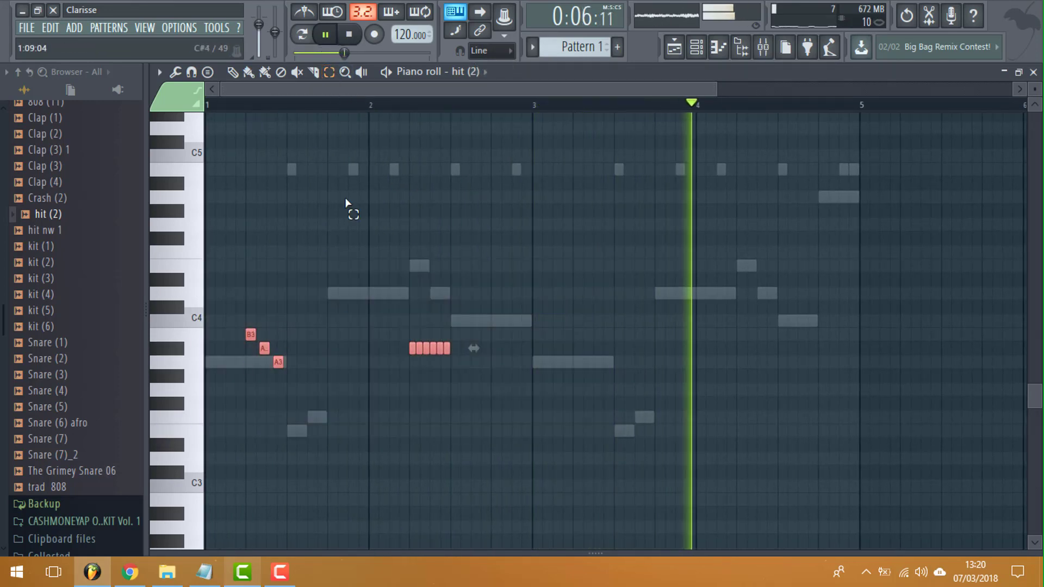
{"action": "left_click", "coordinate": [175, 73]}
{"action": "left_click", "coordinate": [158, 72]}
{"action": "mouse_move", "coordinate": [231, 106]}
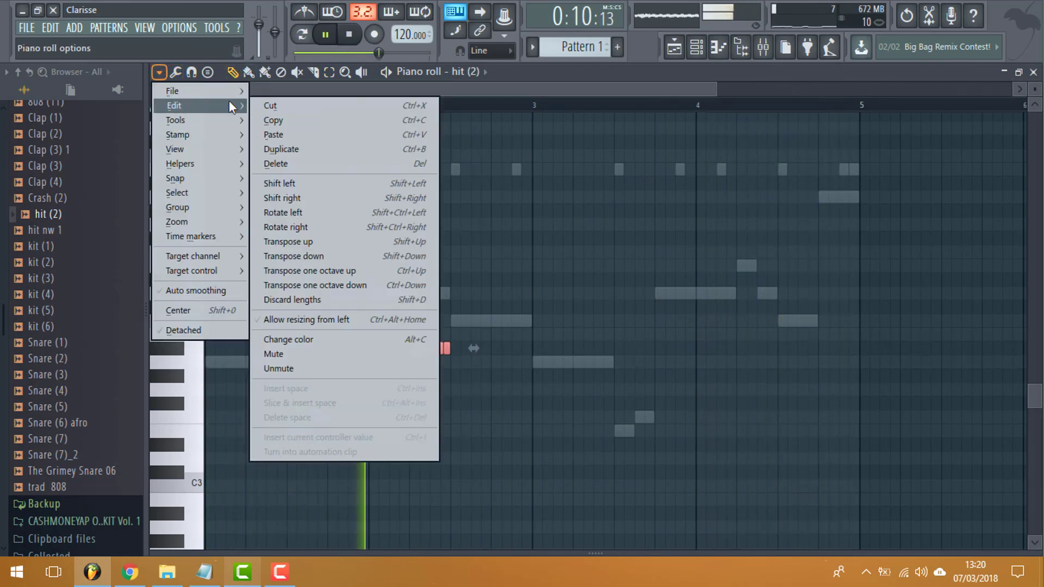
{"action": "left_click", "coordinate": [320, 149]}
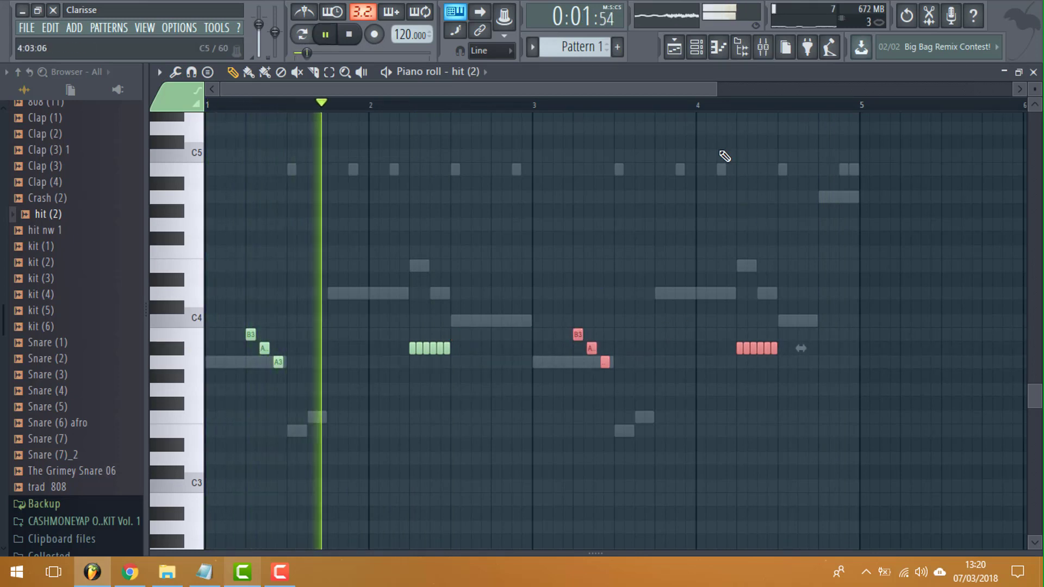
{"action": "left_click", "coordinate": [766, 46]}
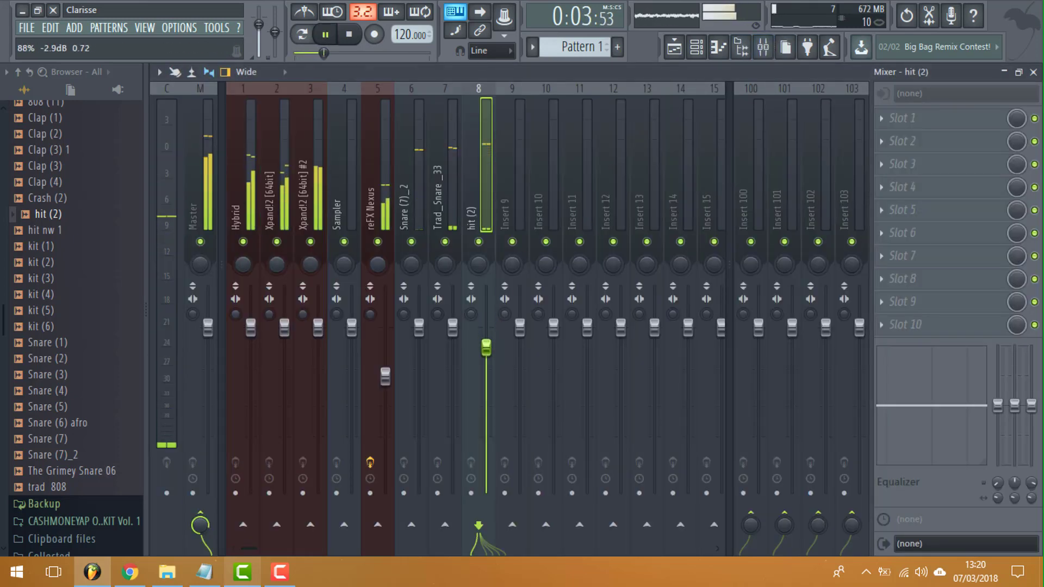
Step: Open the hit nw 1 sample from the drum kit folder in a new channel
{"action": "scroll", "coordinate": [79, 288], "scroll_direction": "up", "scroll_amount": 4}
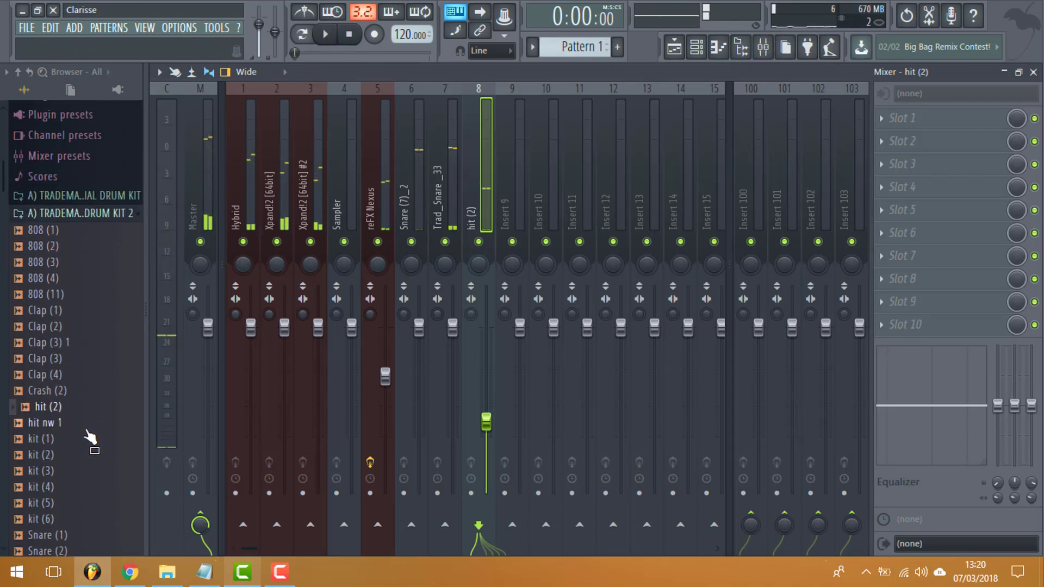
{"action": "right_click", "coordinate": [76, 425]}
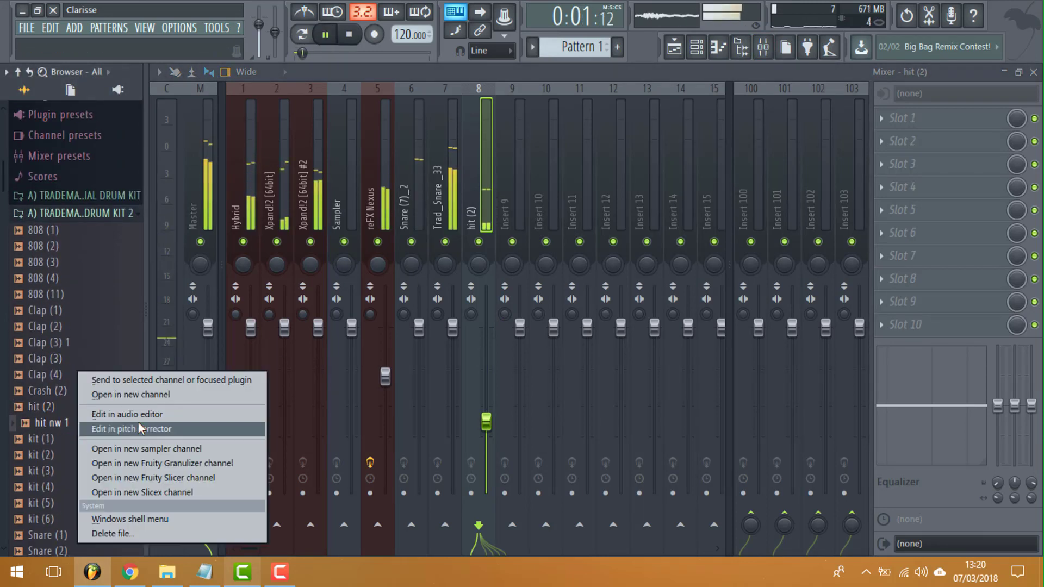
{"action": "left_click", "coordinate": [227, 390]}
Step: Place a short C5 hit of hit nw 1 on beat 2 of each of the four bars
{"action": "left_click", "coordinate": [764, 47]}
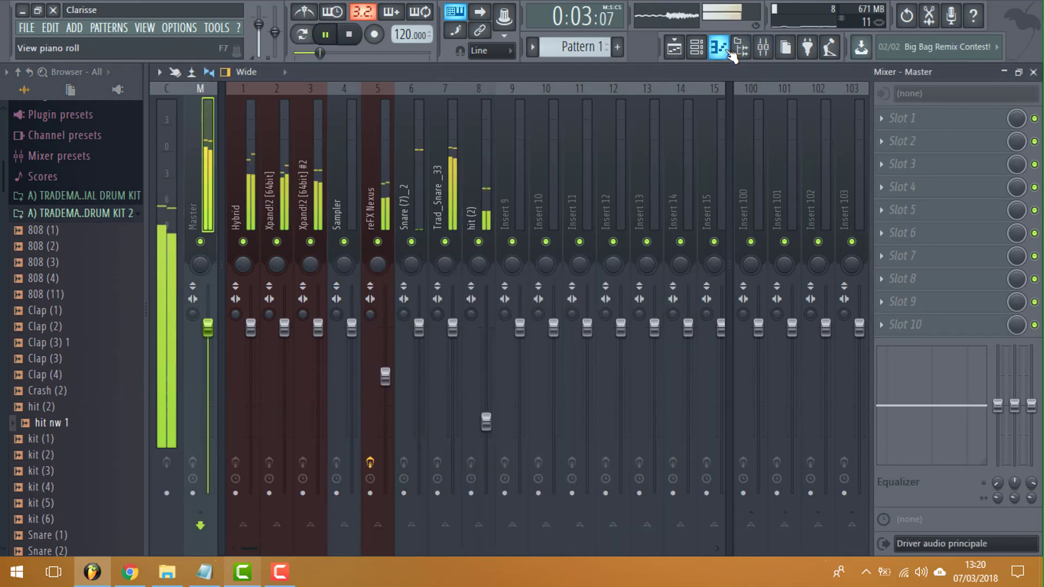
{"action": "left_click", "coordinate": [728, 50]}
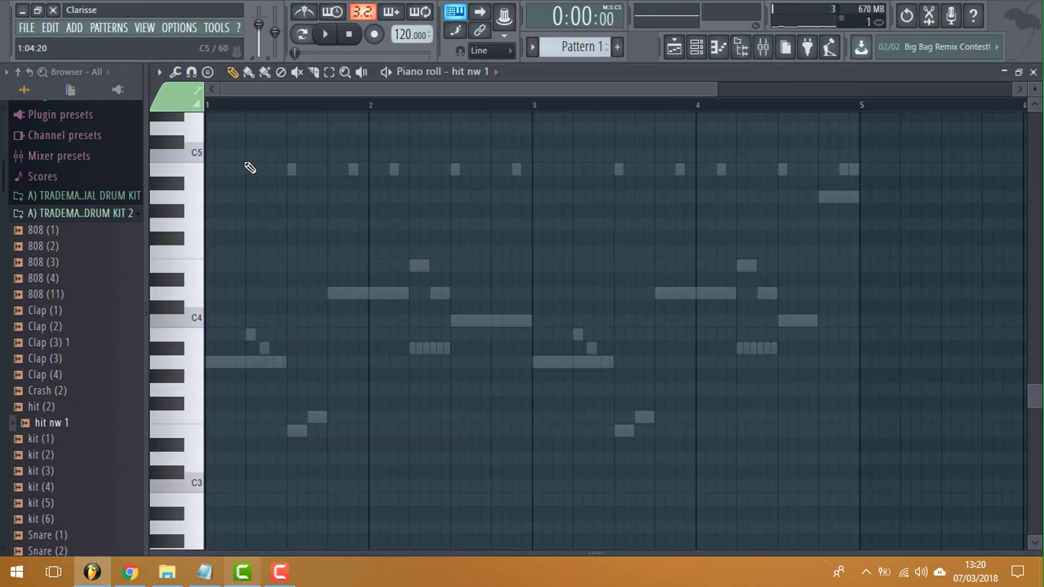
{"action": "key", "text": "space"}
{"action": "left_click", "coordinate": [413, 156]}
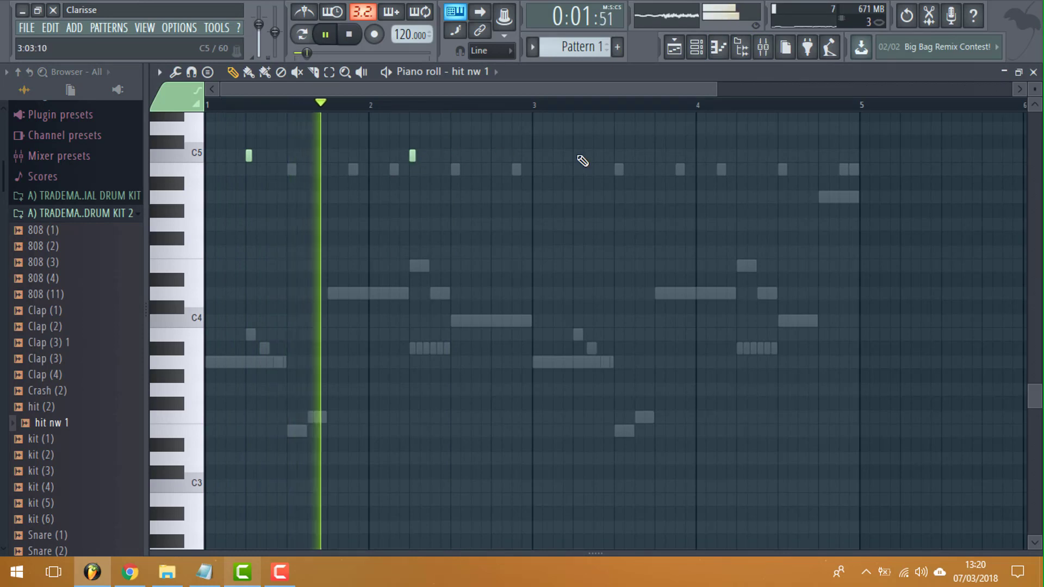
{"action": "left_click", "coordinate": [576, 156]}
{"action": "left_click", "coordinate": [740, 156]}
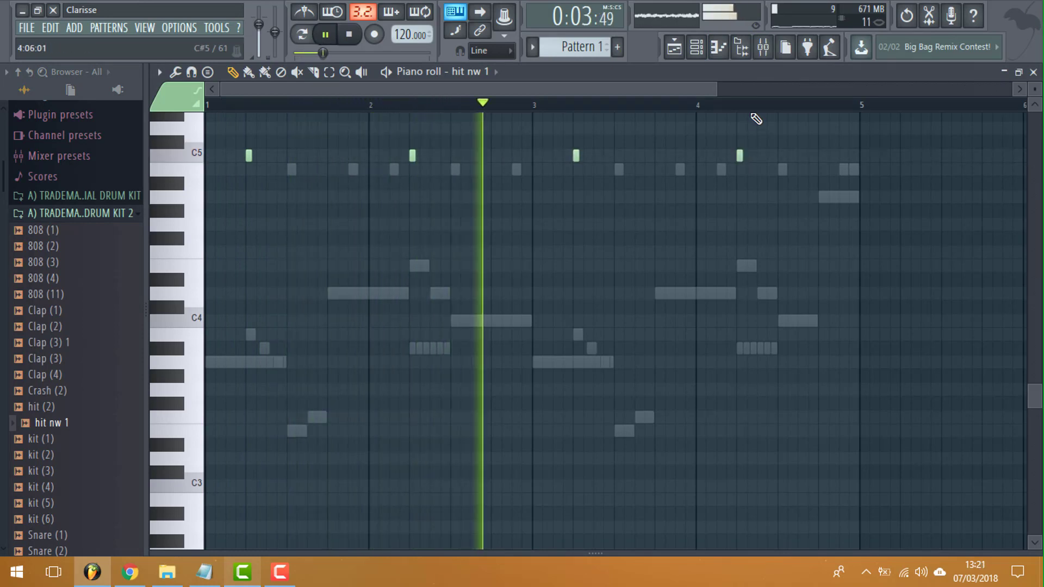
Step: Route the hit nw 1 channel to a free mixer track and lower that track's volume to 43% (-14.8 dB)
{"action": "left_click", "coordinate": [751, 50]}
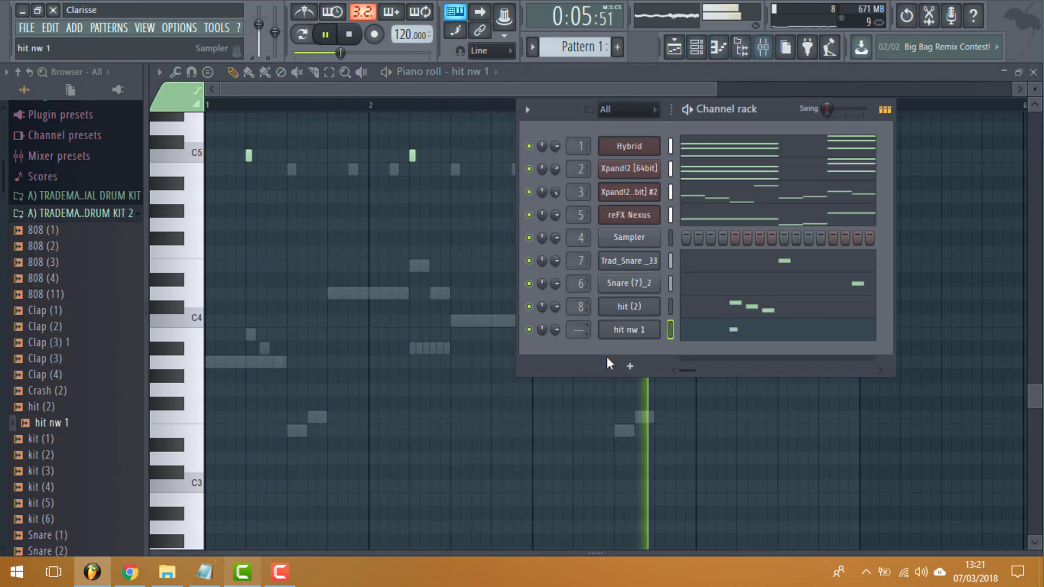
{"action": "left_click", "coordinate": [629, 329]}
{"action": "left_click", "coordinate": [283, 261]}
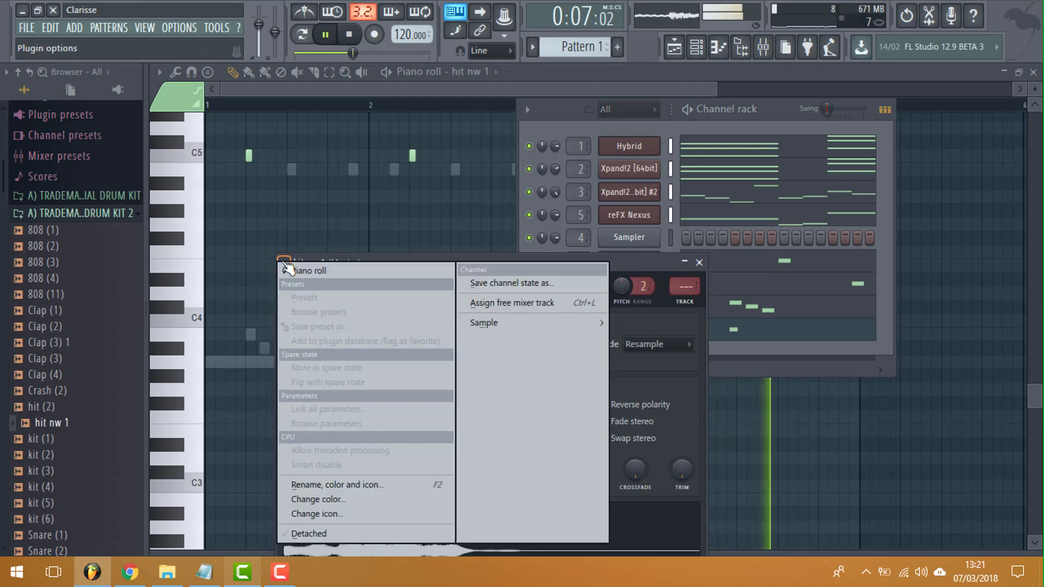
{"action": "left_click", "coordinate": [495, 303]}
{"action": "left_click_drag", "start_coordinate": [520, 328], "coordinate": [520, 403]}
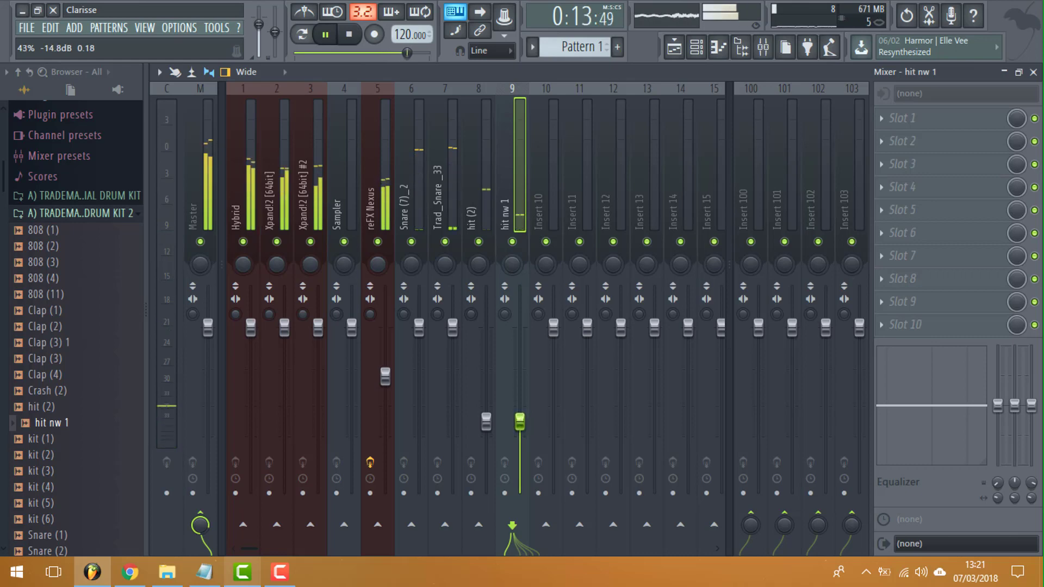
Step: Open the kit (2) sample from the A) TRADEMAKER OFFICIAL DRUM KIT 2 folder in a new channel and enable Normalize on it
{"action": "left_click", "coordinate": [684, 52]}
{"action": "left_click", "coordinate": [698, 55]}
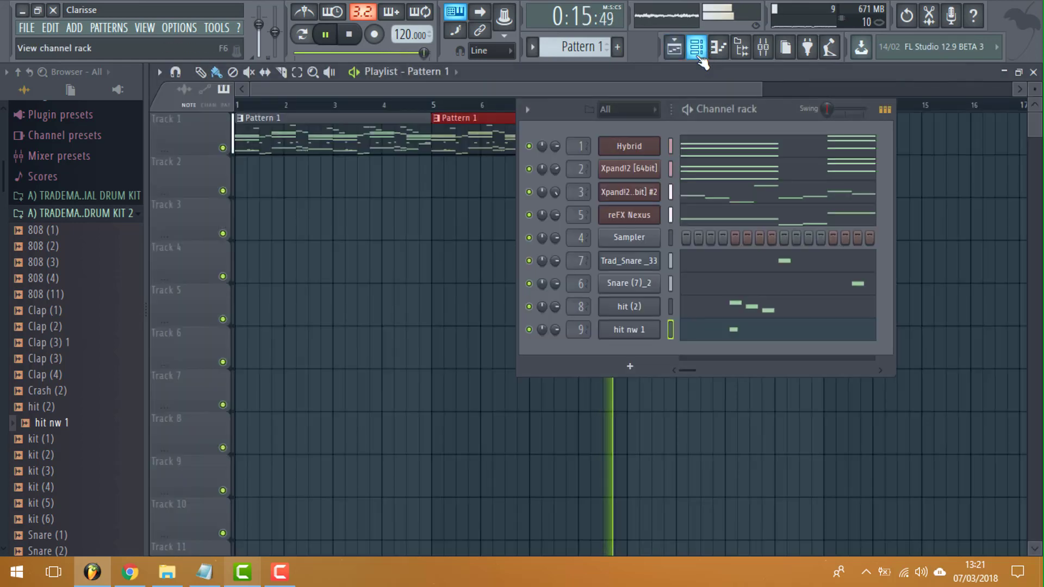
{"action": "left_click", "coordinate": [81, 212]}
{"action": "left_click", "coordinate": [87, 214]}
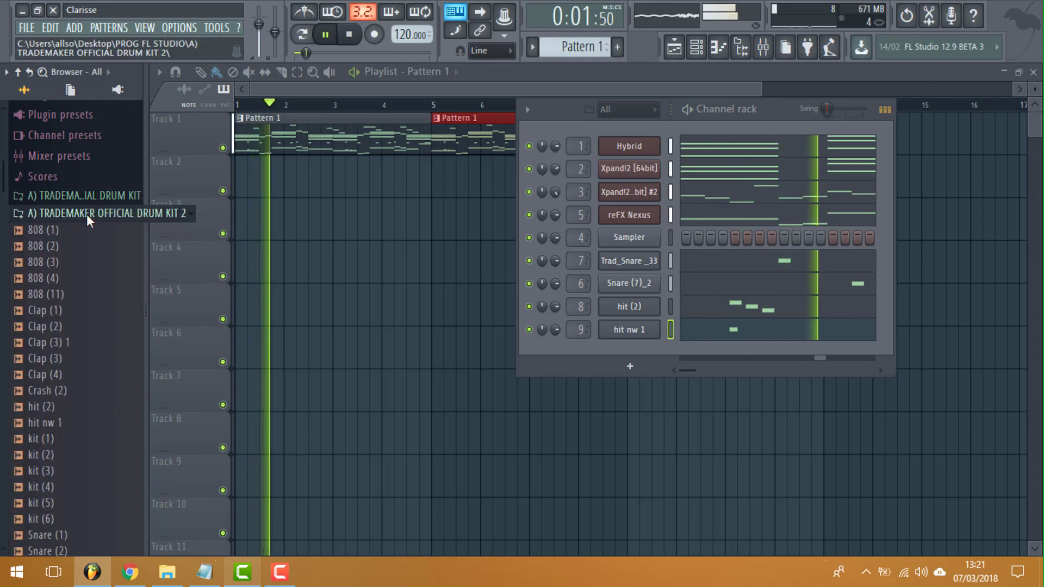
{"action": "scroll", "coordinate": [87, 337], "scroll_direction": "down", "scroll_amount": 4}
{"action": "key", "text": "space"}
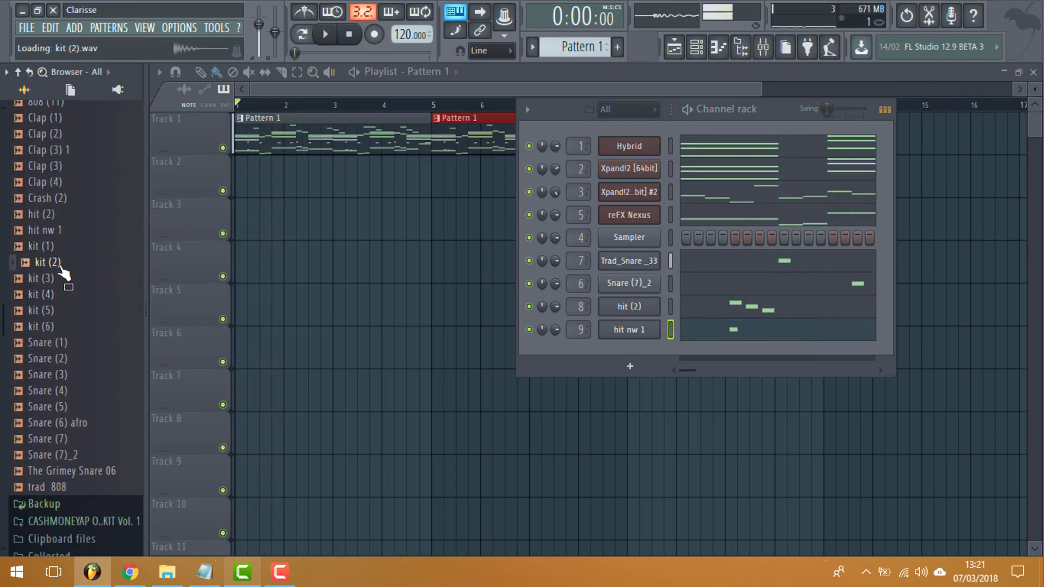
{"action": "right_click", "coordinate": [54, 262]}
{"action": "left_click", "coordinate": [152, 277]}
{"action": "key", "text": "space"}
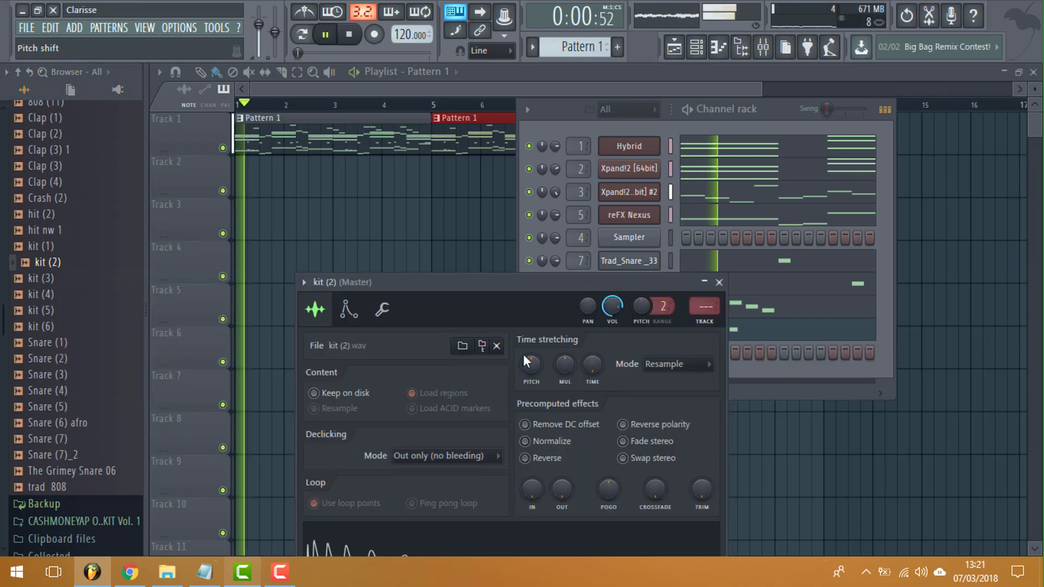
{"action": "left_click", "coordinate": [525, 441]}
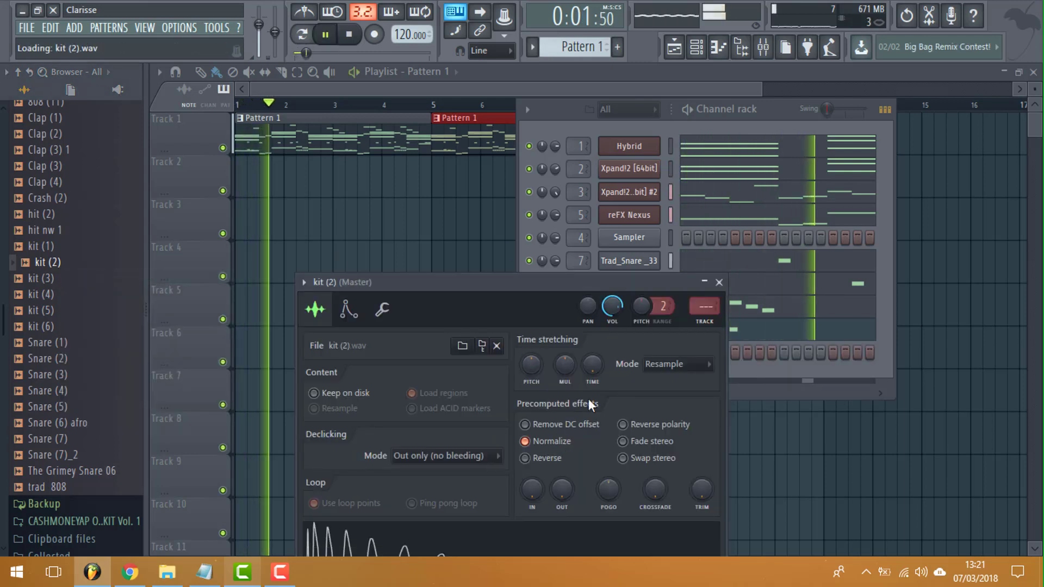
Step: In the kit (2) piano roll, place short A4 hits on beat 2 and step 15 of bar 4 and quick-quantize them
{"action": "left_click", "coordinate": [723, 51]}
{"action": "scroll", "coordinate": [481, 280], "scroll_direction": "down", "scroll_amount": 1}
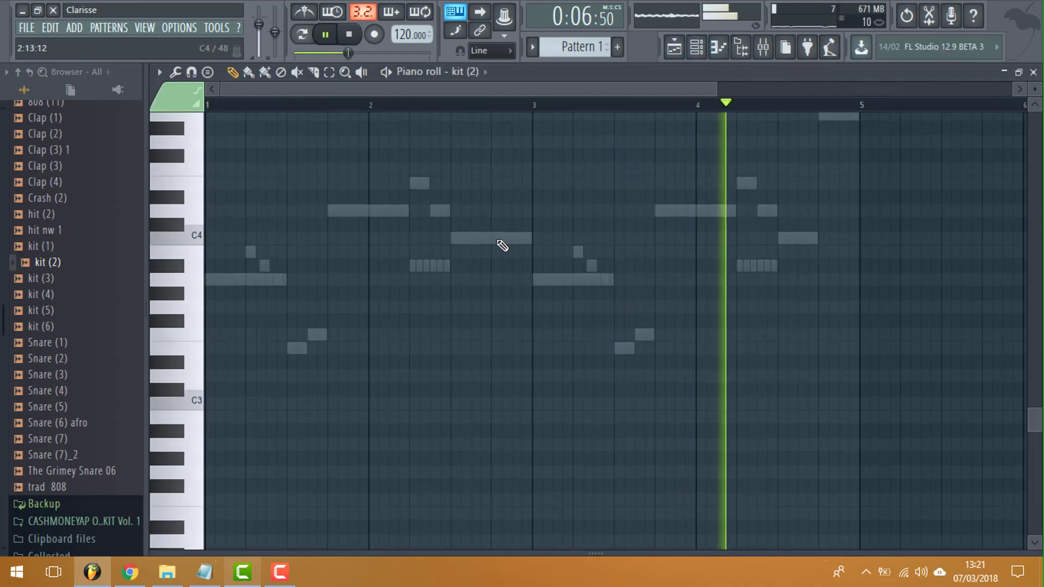
{"action": "scroll", "coordinate": [779, 200], "scroll_direction": "up", "scroll_amount": 2}
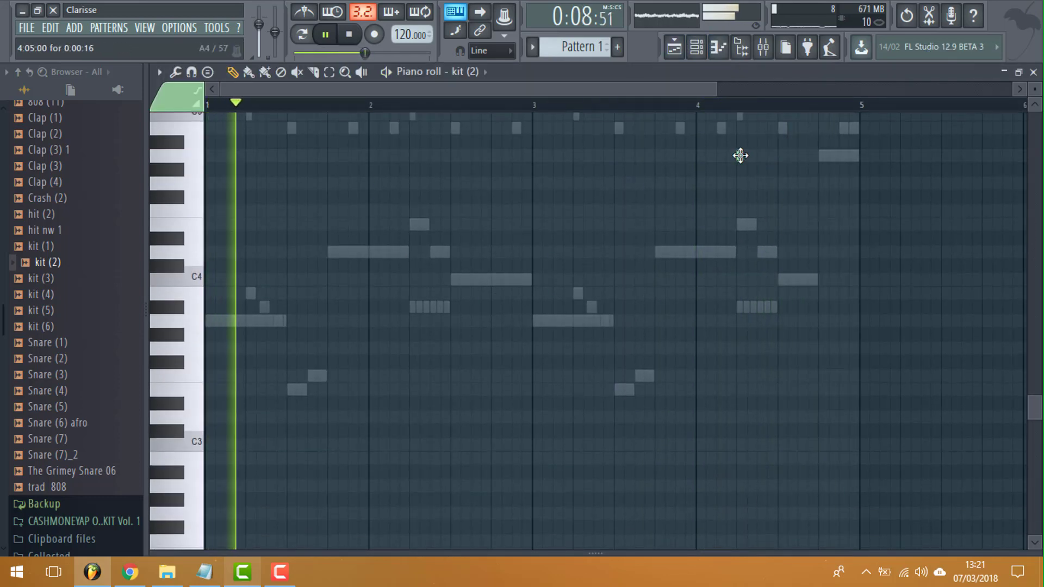
{"action": "left_click", "coordinate": [740, 156]}
{"action": "left_click", "coordinate": [842, 155]}
{"action": "scroll", "coordinate": [300, 292], "scroll_direction": "up", "scroll_amount": 3}
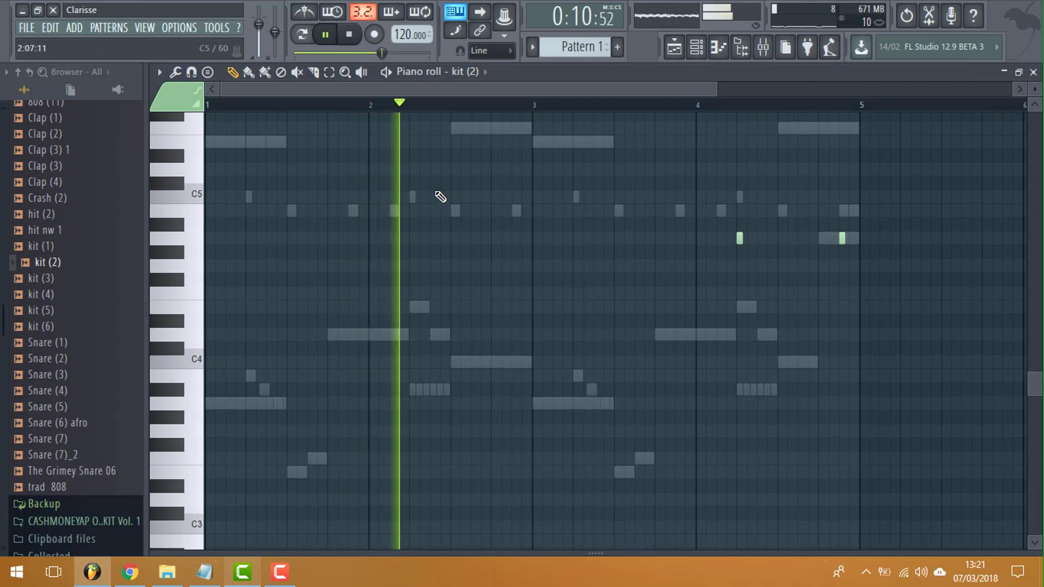
{"action": "left_click", "coordinate": [176, 71]}
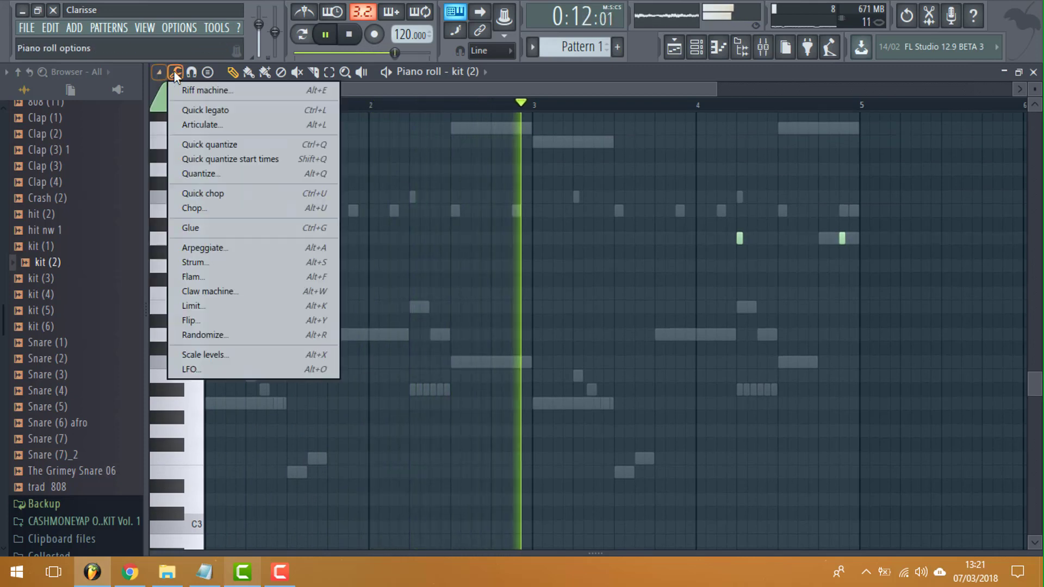
{"action": "left_click", "coordinate": [237, 144]}
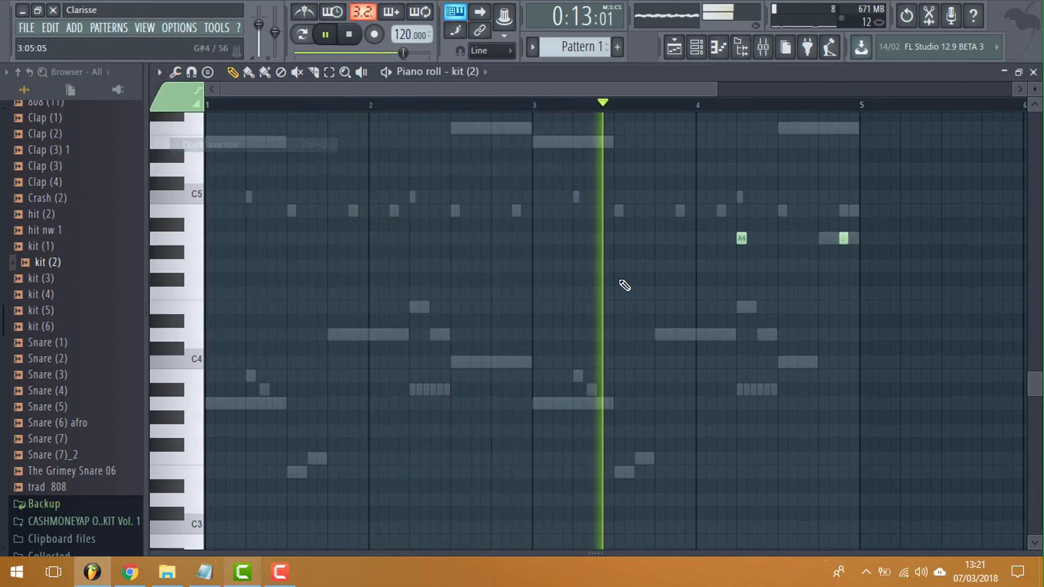
Step: Add short A4 kit (2) hits on beats 1 and 4 of bars 1 and 3 and on beat 2 of bar 2
{"action": "left_click", "coordinate": [210, 239]}
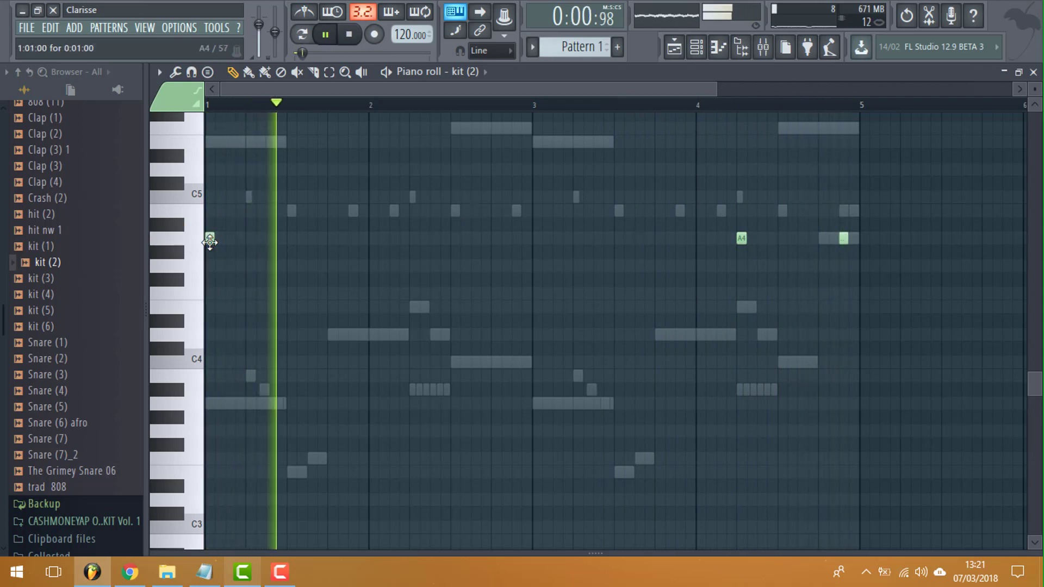
{"action": "left_click", "coordinate": [412, 238]}
{"action": "left_click", "coordinate": [536, 239]}
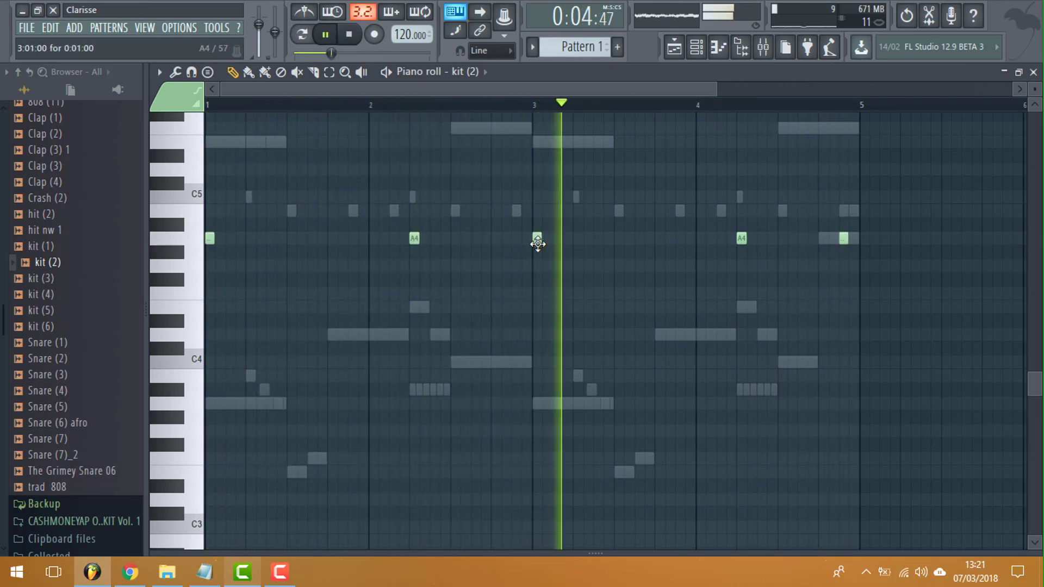
{"action": "left_click", "coordinate": [659, 238]}
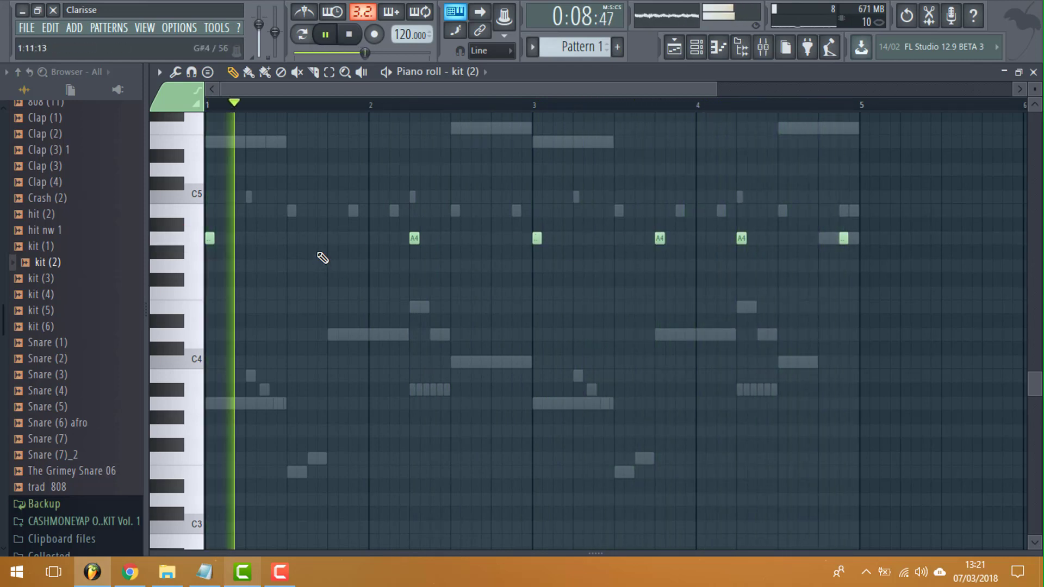
{"action": "left_click", "coordinate": [333, 239]}
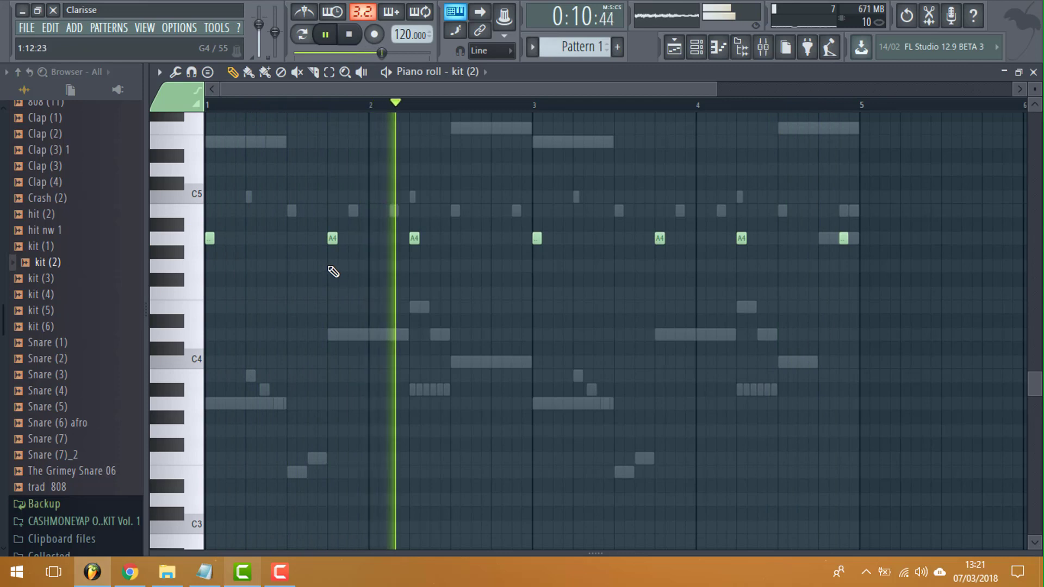
{"action": "key", "text": "space"}
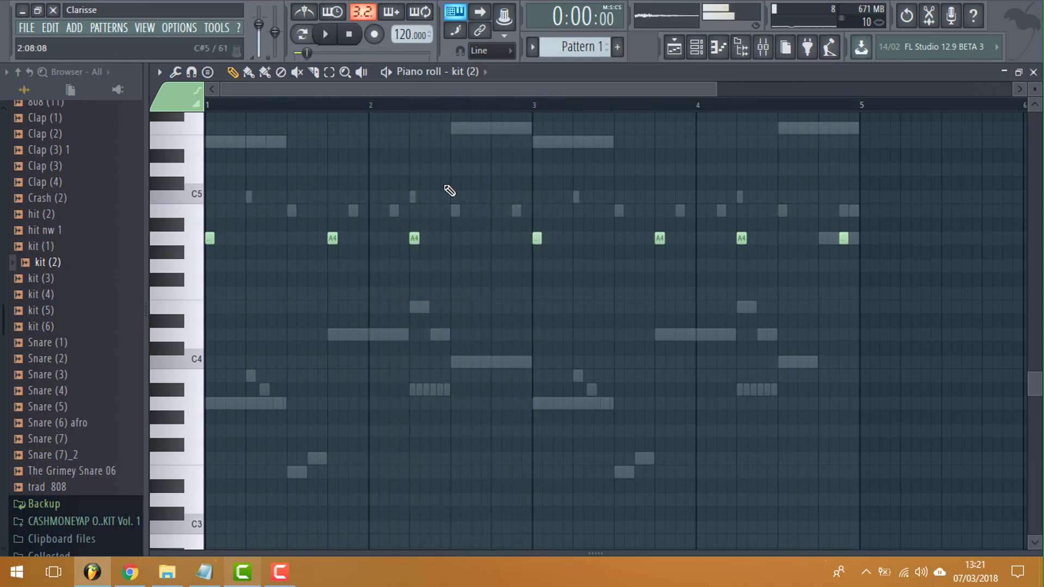
Step: Replace the A4 hit on beat 2 of bar 2 with one a step further on, at step 6
{"action": "left_click_drag", "start_coordinate": [717, 88], "coordinate": [560, 89]}
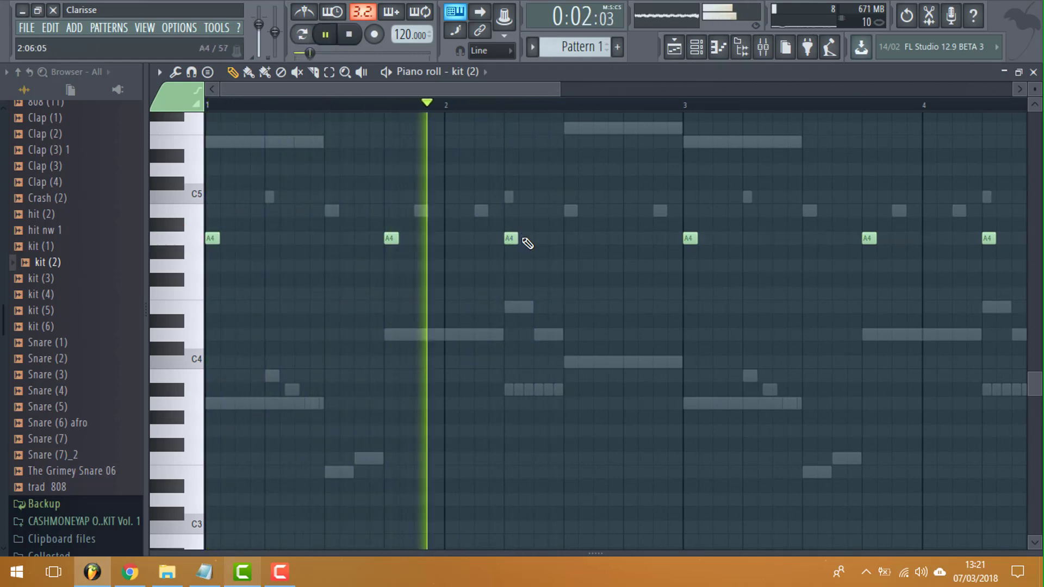
{"action": "key", "text": "space"}
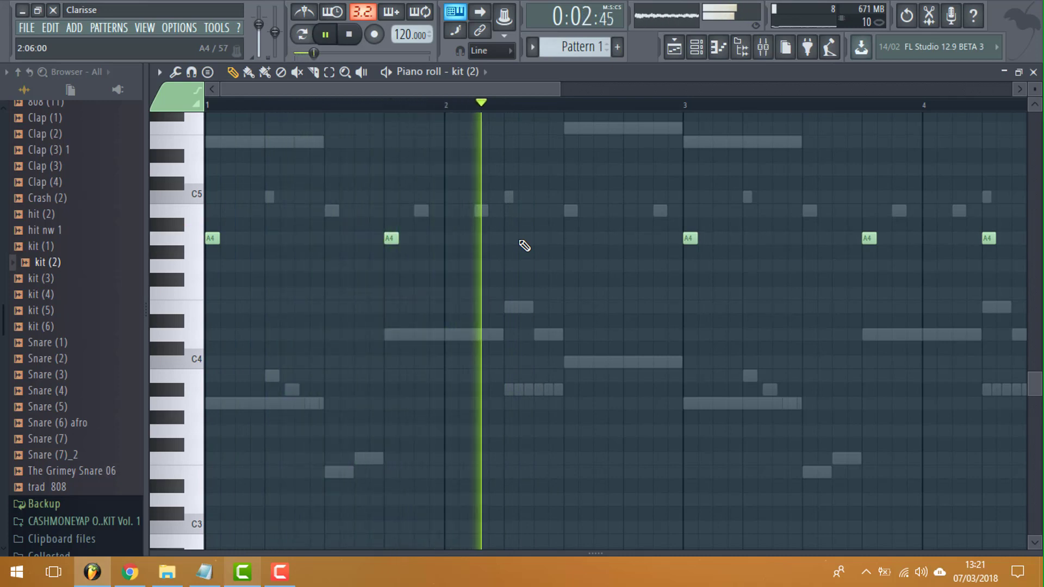
{"action": "left_click", "coordinate": [525, 245]}
{"action": "key", "text": "space"}
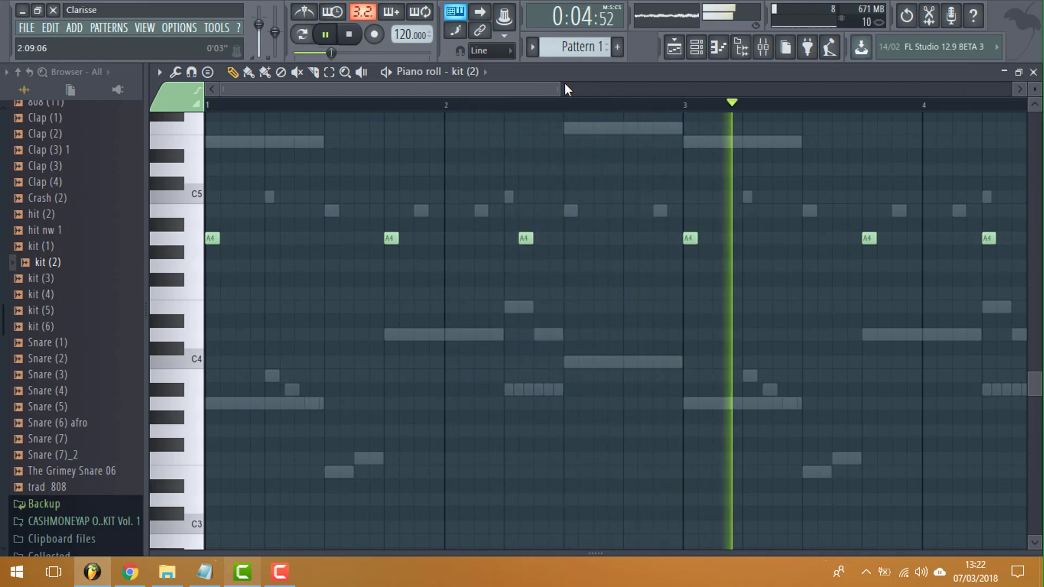
Step: Complete the kit (2) pattern with A4 hits on step 15 of bar 2 and step 10 of bar 4
{"action": "key", "text": "space"}
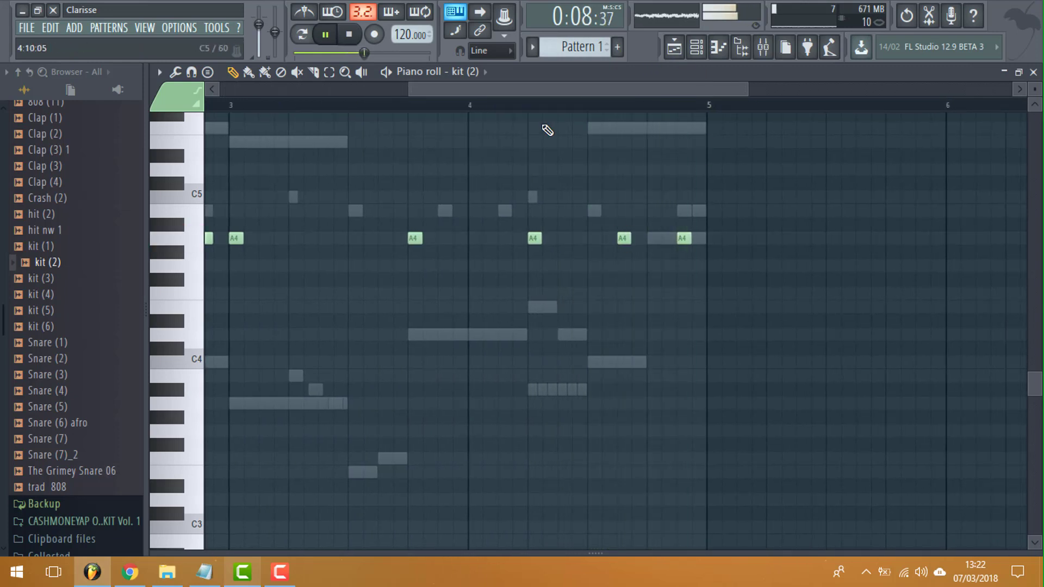
{"action": "key", "text": "space"}
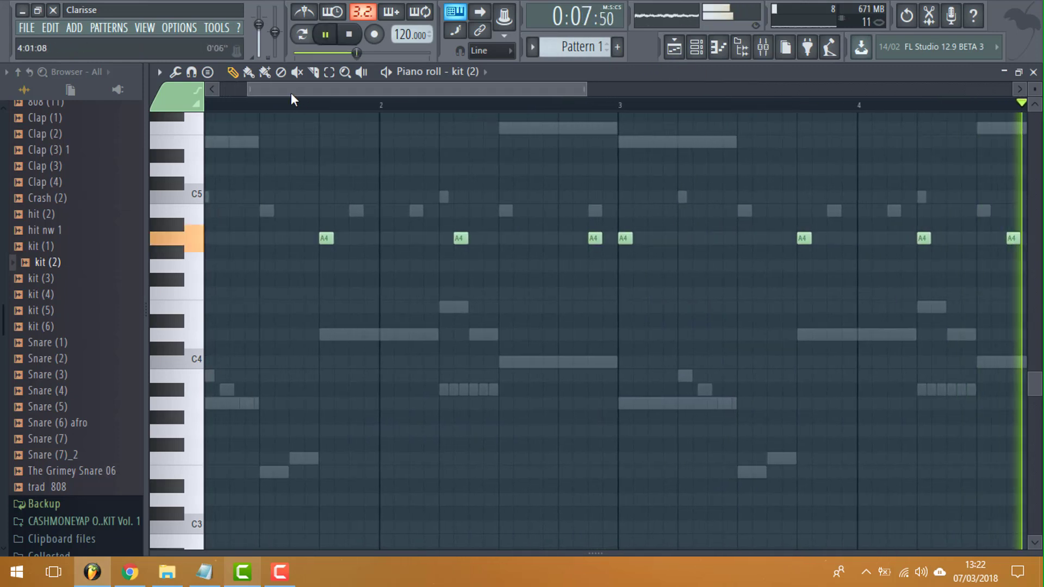
{"action": "left_click_drag", "start_coordinate": [640, 240], "coordinate": [625, 238]}
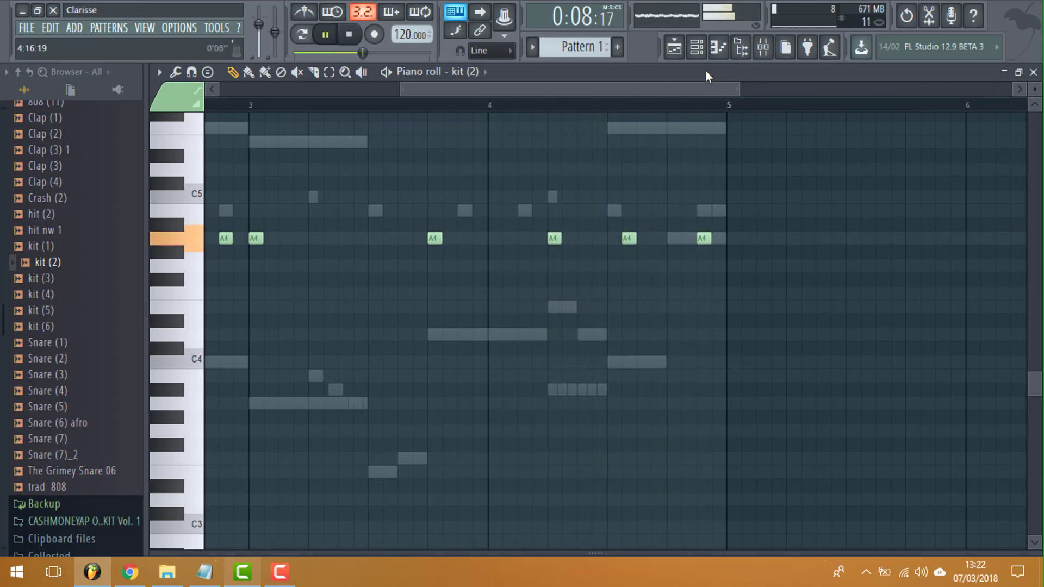
Step: Route the kit (2) channel to the free mixer track 10
{"action": "key", "text": "F6"}
{"action": "left_click", "coordinate": [623, 348]}
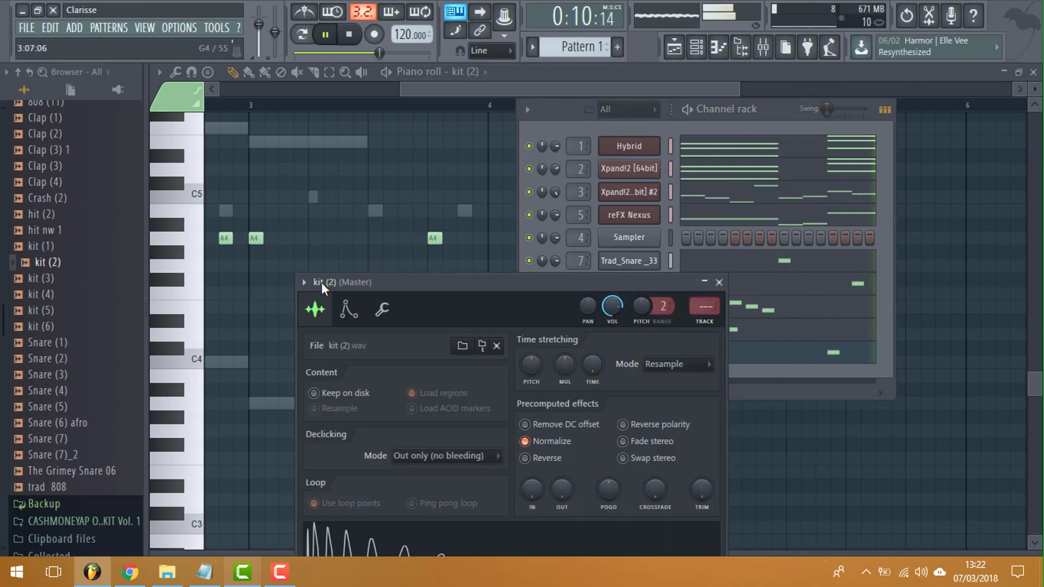
{"action": "left_click", "coordinate": [304, 283]}
{"action": "left_click", "coordinate": [524, 309]}
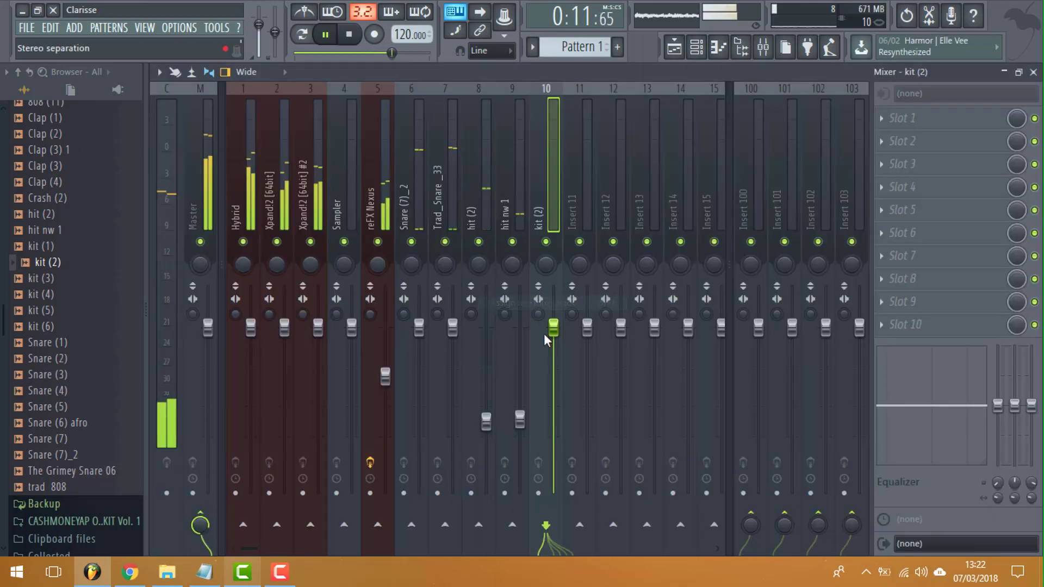
Step: Insert Fruity Blood Overdrive on the kit (2) mixer track and slightly lower the volume of that track and of Xpand!2 #2
{"action": "left_click", "coordinate": [892, 130]}
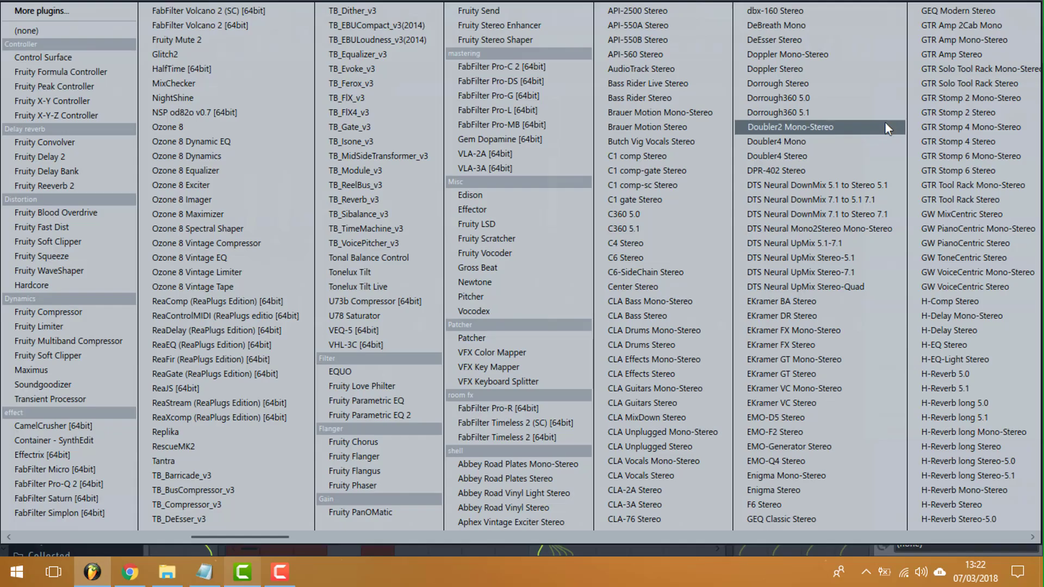
{"action": "left_click", "coordinate": [92, 211]}
{"action": "left_click", "coordinate": [673, 263]}
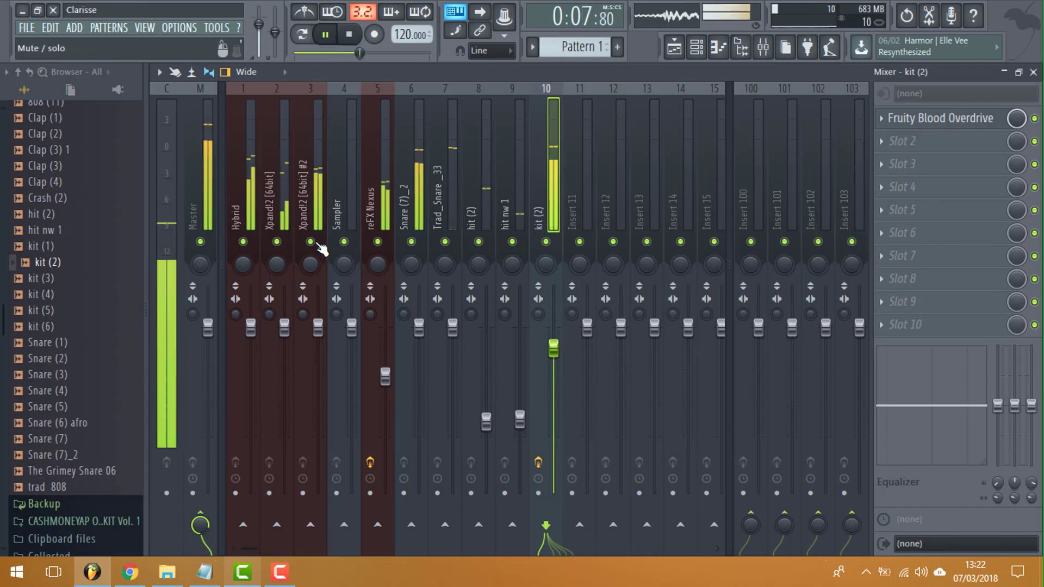
{"action": "left_click_drag", "start_coordinate": [321, 333], "coordinate": [323, 346]}
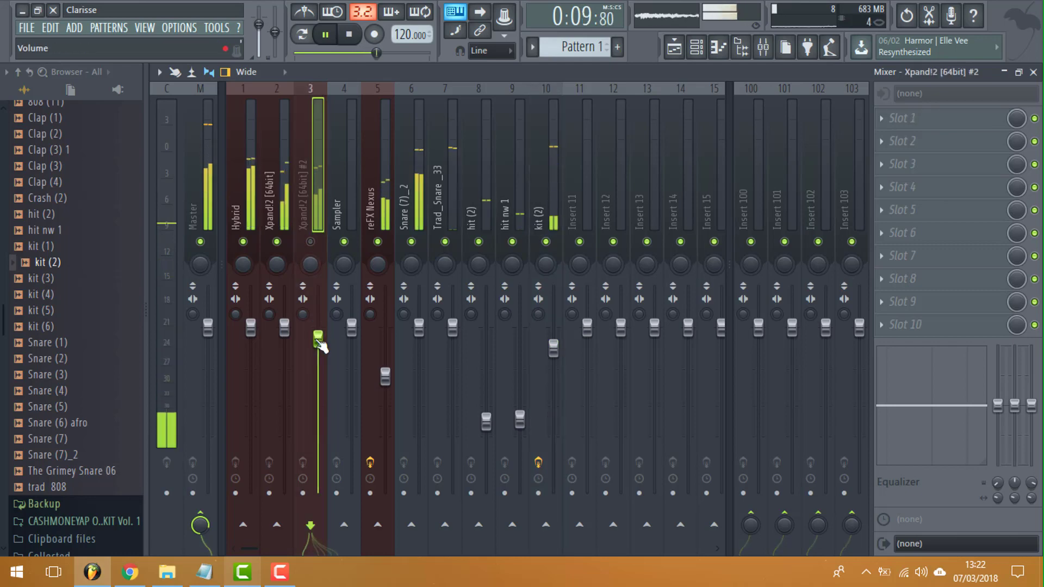
{"action": "left_click", "coordinate": [26, 28]}
{"action": "left_click", "coordinate": [71, 94]}
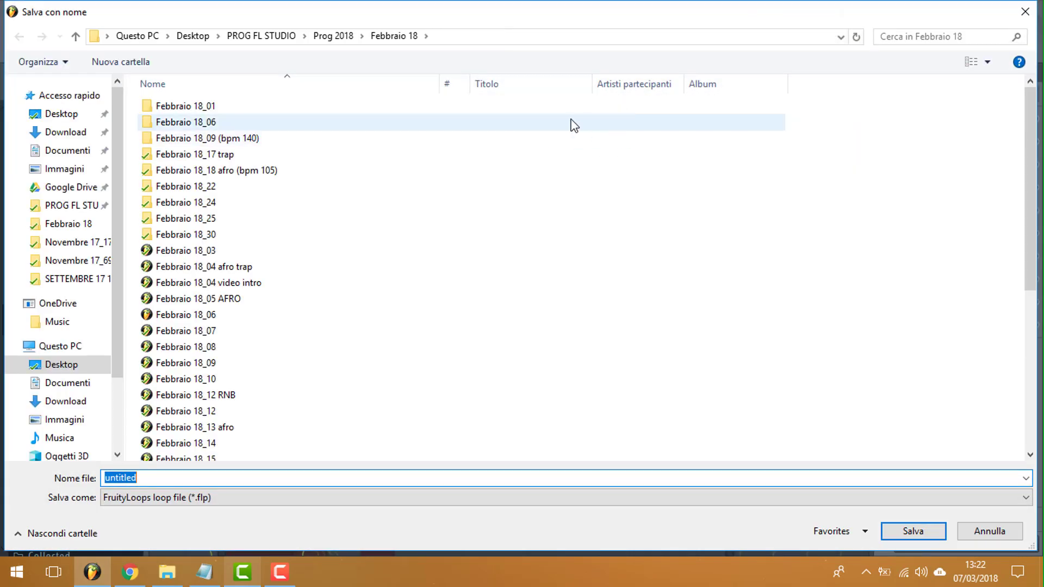
{"action": "left_click", "coordinate": [1025, 12]}
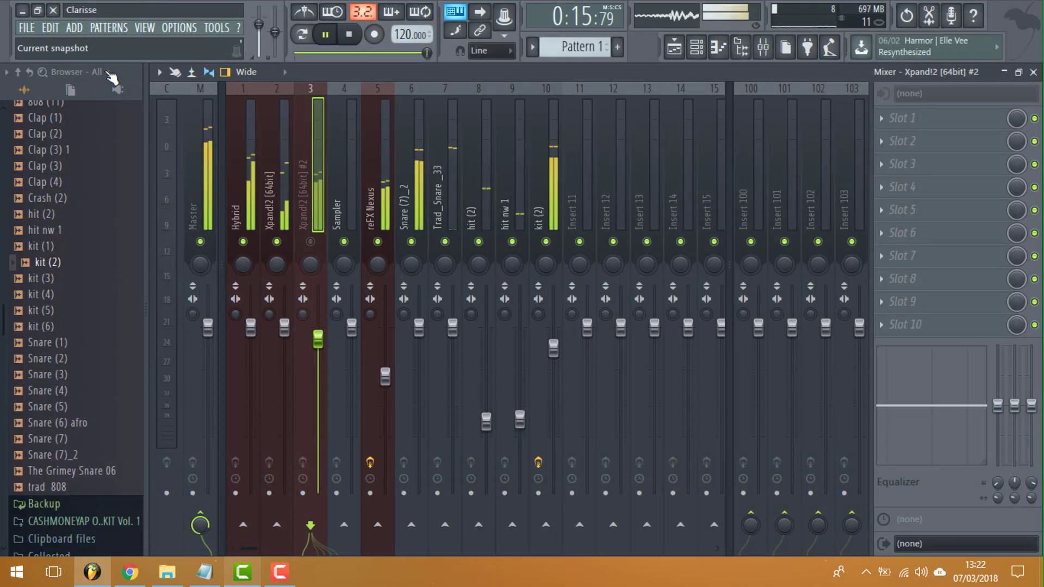
{"action": "left_click", "coordinate": [27, 27]}
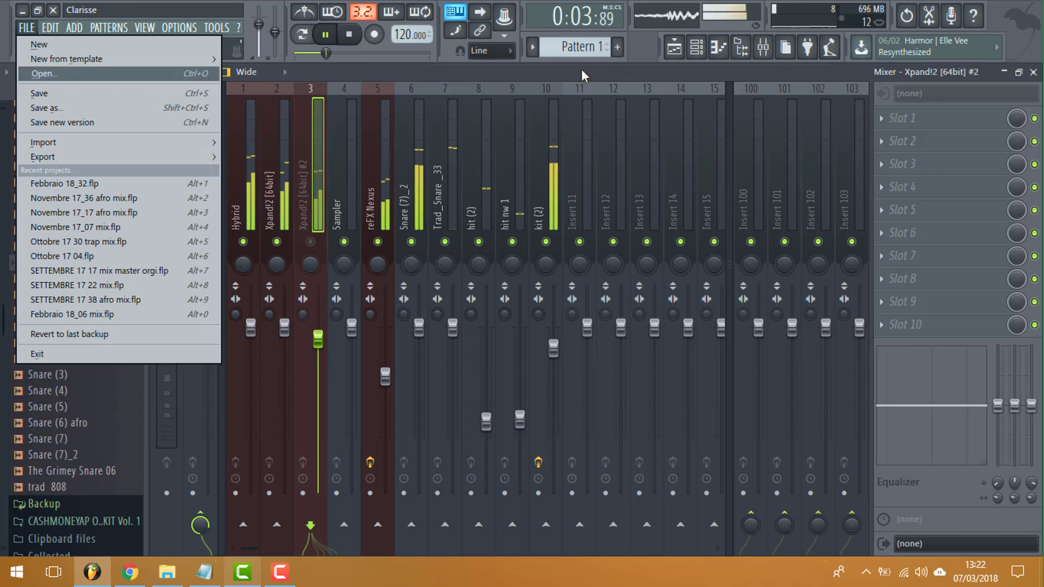
{"action": "left_click", "coordinate": [674, 47]}
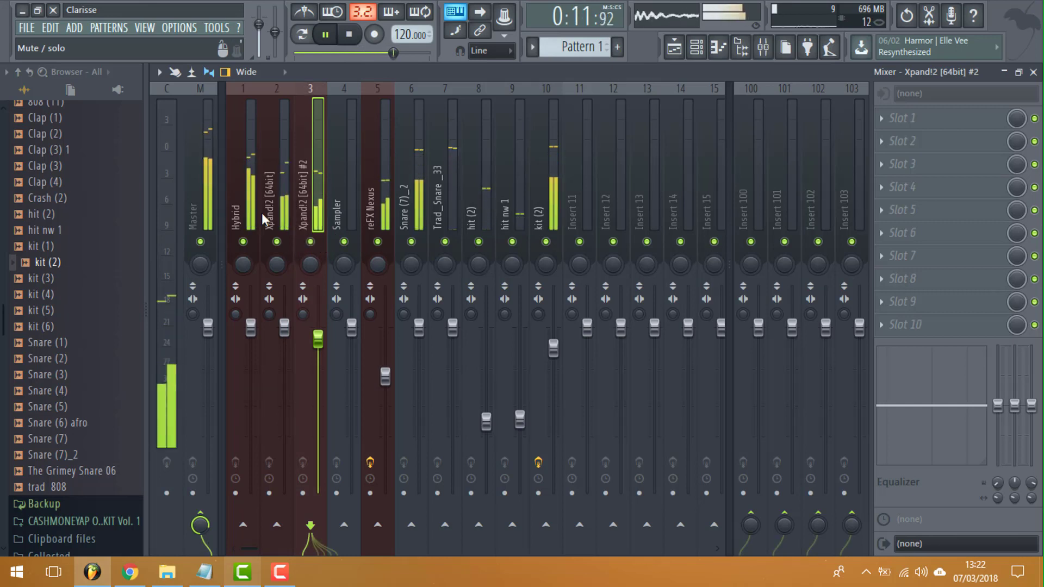
Step: Save the project under the new name Febbraio 18_33 in the Febbraio 18 folder
{"action": "left_click", "coordinate": [26, 27]}
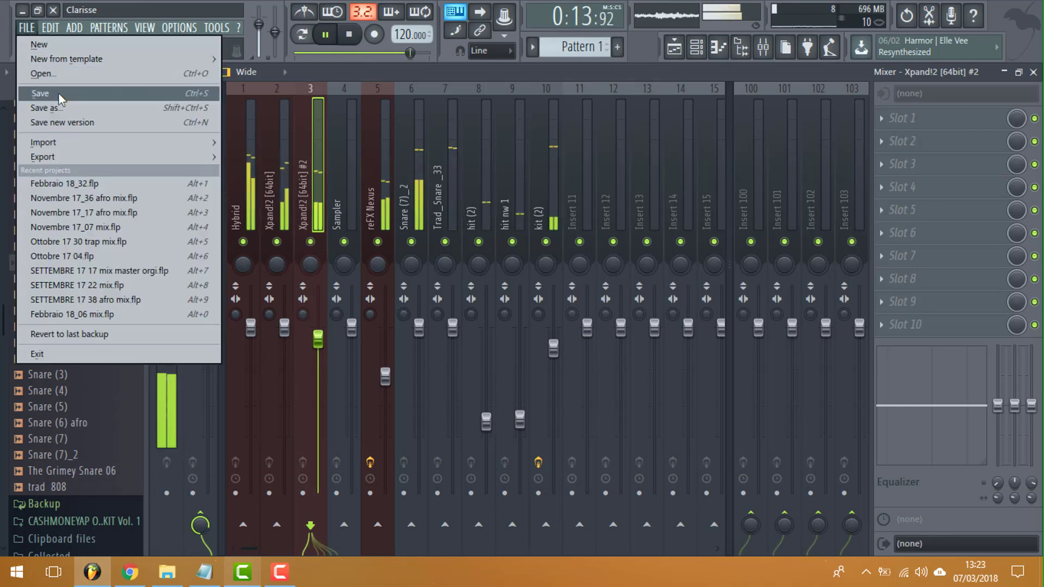
{"action": "left_click", "coordinate": [97, 108]}
{"action": "scroll", "coordinate": [223, 354], "scroll_direction": "down", "scroll_amount": 3}
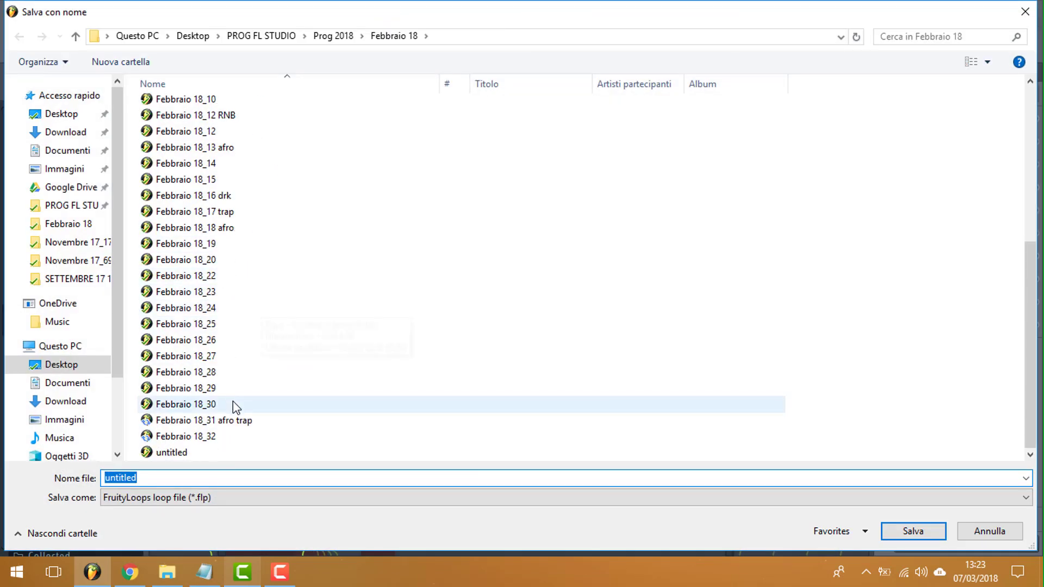
{"action": "left_click", "coordinate": [218, 435]}
{"action": "left_click", "coordinate": [198, 476]}
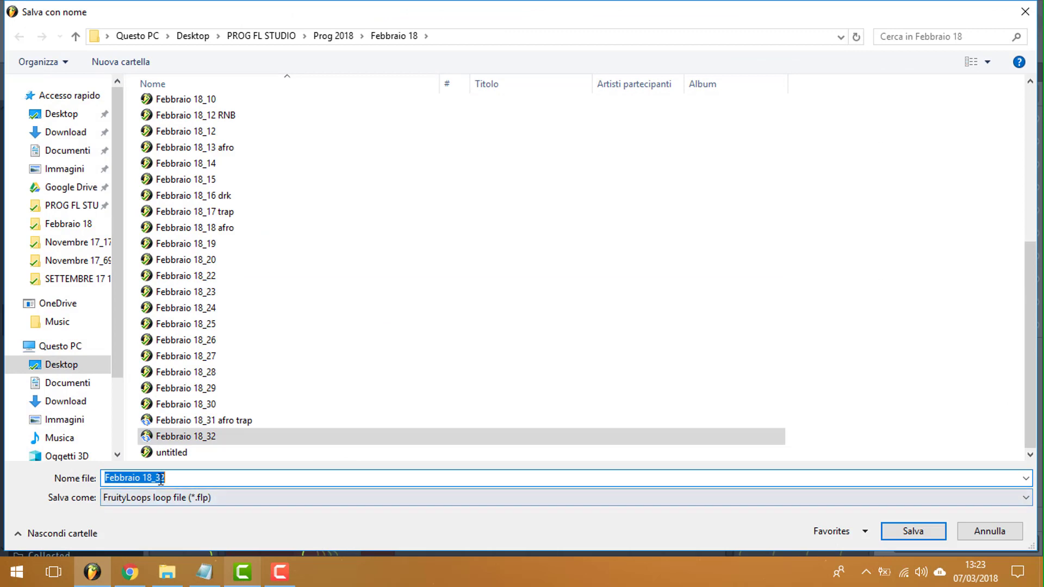
{"action": "type", "text": "3"}
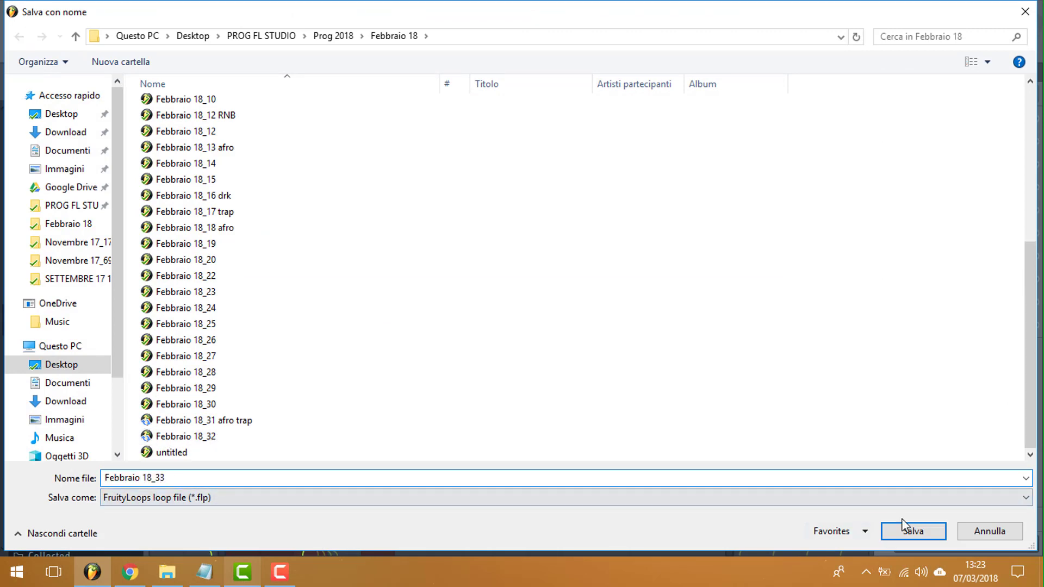
{"action": "left_click", "coordinate": [922, 526]}
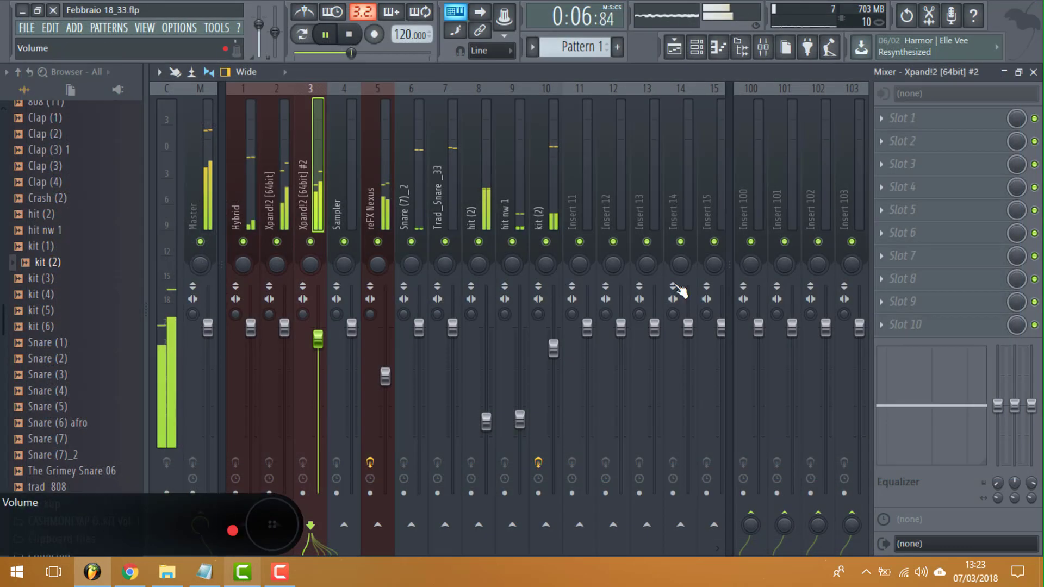
Step: Extend the arrangement on Track 1 of the playlist with Pattern 1 clips at bars 9 and 13
{"action": "left_click", "coordinate": [674, 50]}
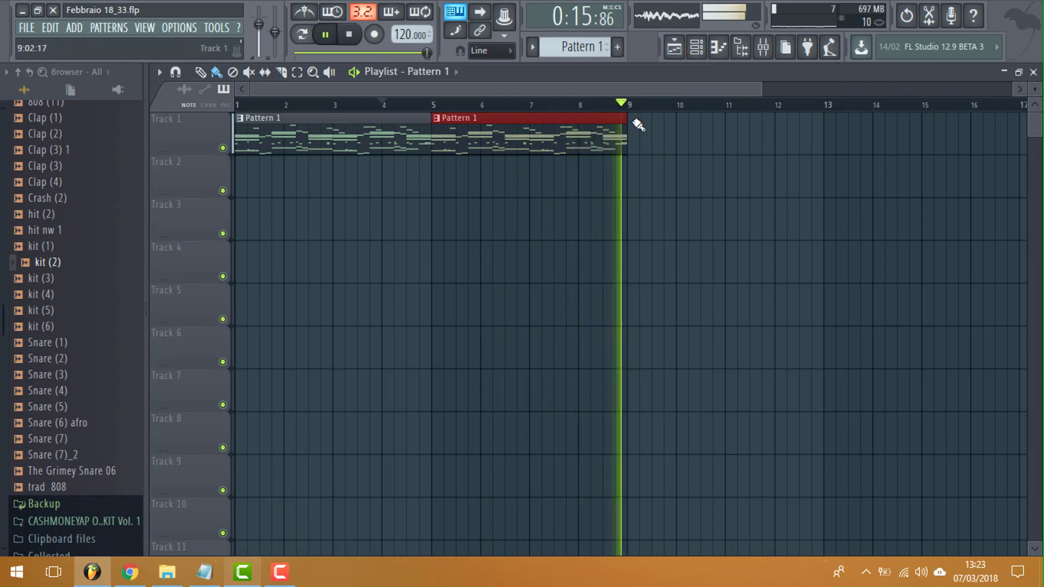
{"action": "mouse_move", "coordinate": [638, 125]}
{"action": "left_mouse_down"}
{"action": "mouse_move", "coordinate": [673, 141]}
{"action": "mouse_move", "coordinate": [831, 135]}
{"action": "left_mouse_up"}
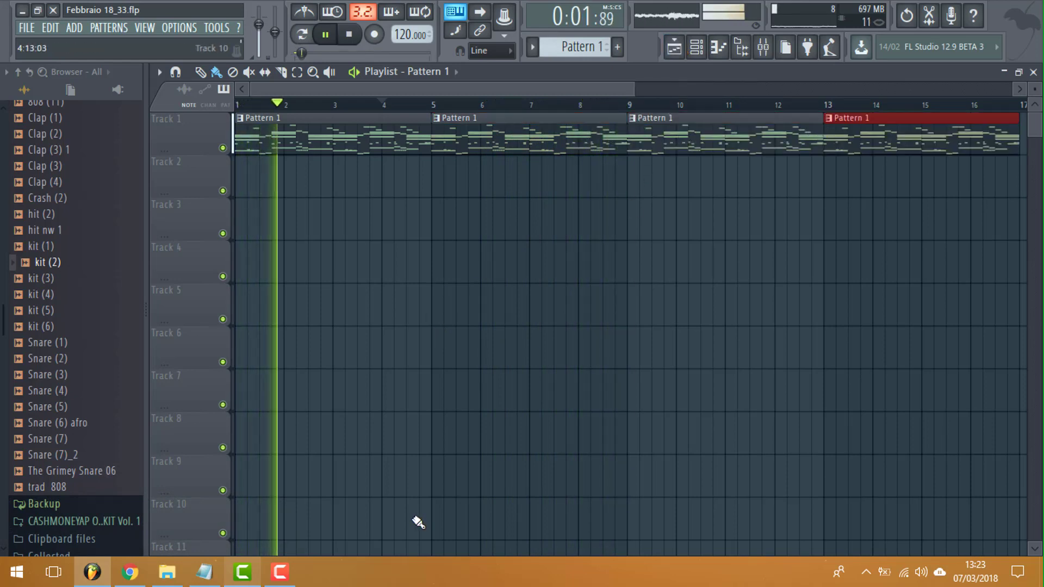
{"action": "left_click_drag", "start_coordinate": [634, 89], "coordinate": [800, 89]}
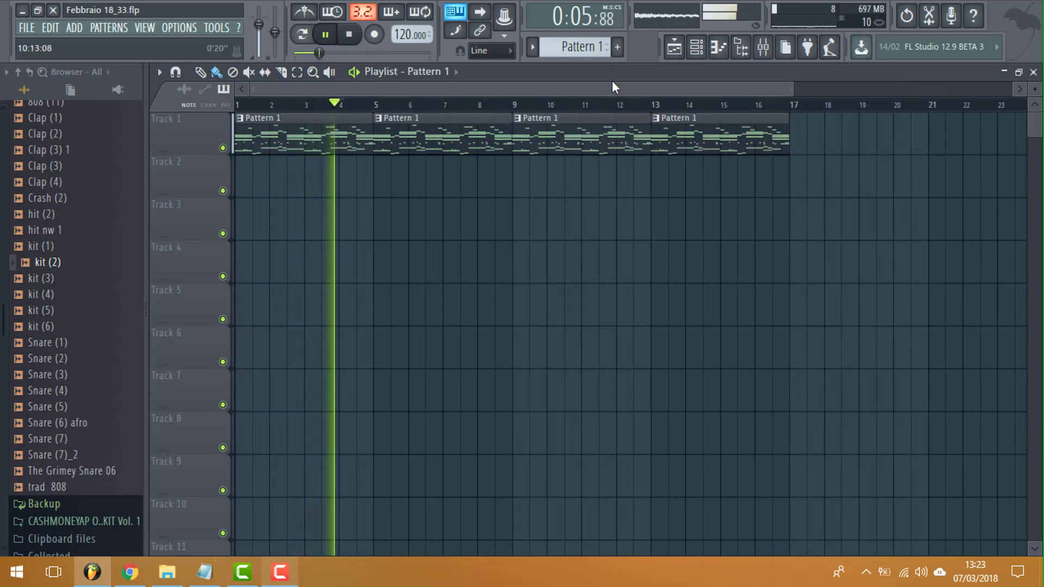
Step: Clone Pattern 1 as Pattern 2 and replace the Pattern 1 clips from bar 9 onward with a Pattern 2 clip at bar 9
{"action": "left_click", "coordinate": [604, 46]}
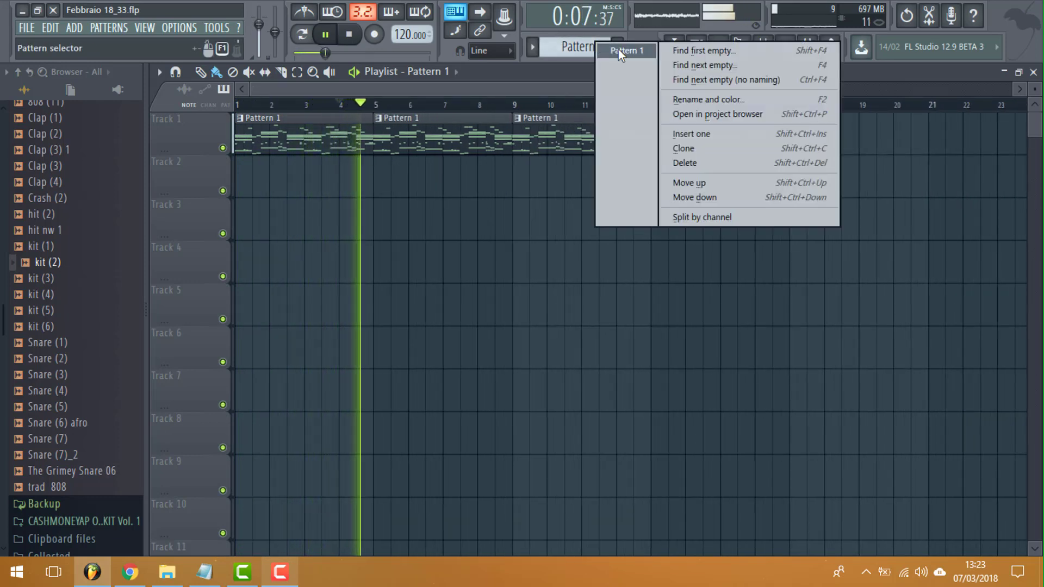
{"action": "left_click", "coordinate": [680, 148]}
{"action": "right_click", "coordinate": [583, 145]}
{"action": "left_click", "coordinate": [522, 136]}
{"action": "key", "text": "space"}
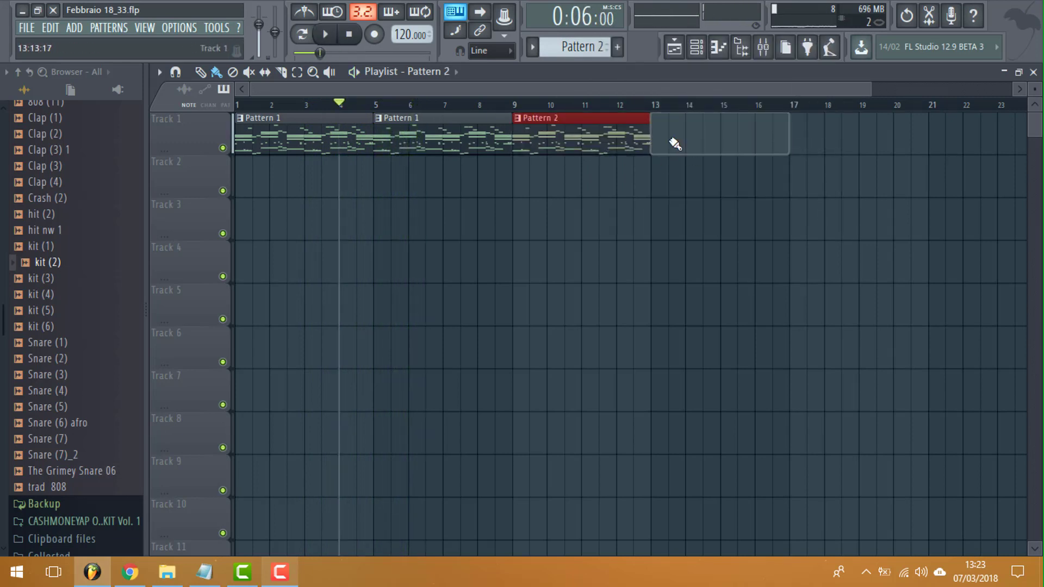
Step: Add a Pattern 2 clip at bar 13 on Track 1 and clear the reFX Nexus notes from Pattern 2
{"action": "left_click", "coordinate": [674, 144]}
{"action": "left_click", "coordinate": [697, 48]}
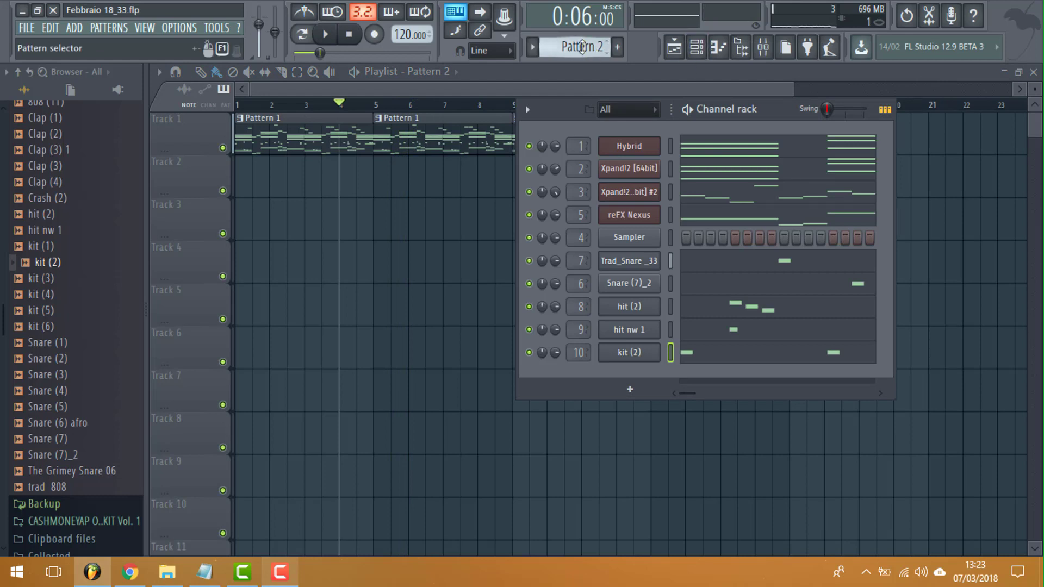
{"action": "right_click", "coordinate": [645, 216]}
{"action": "left_click", "coordinate": [804, 215]}
Step: Play the arrangement from the middle of bar 8 and mute the Xpand!2 #2 channel with Pattern 2 selected
{"action": "left_click", "coordinate": [497, 103]}
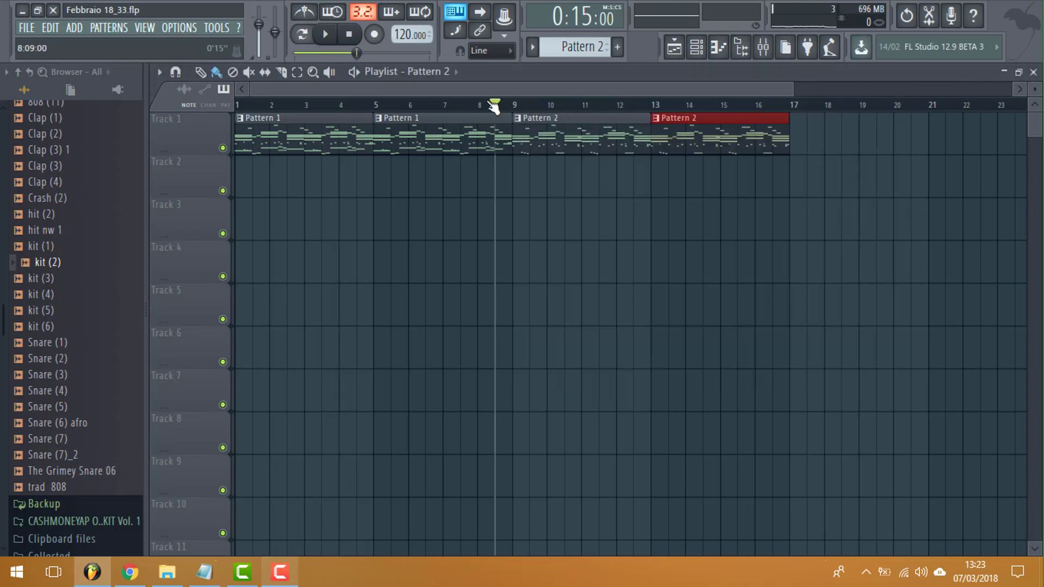
{"action": "key", "text": "space"}
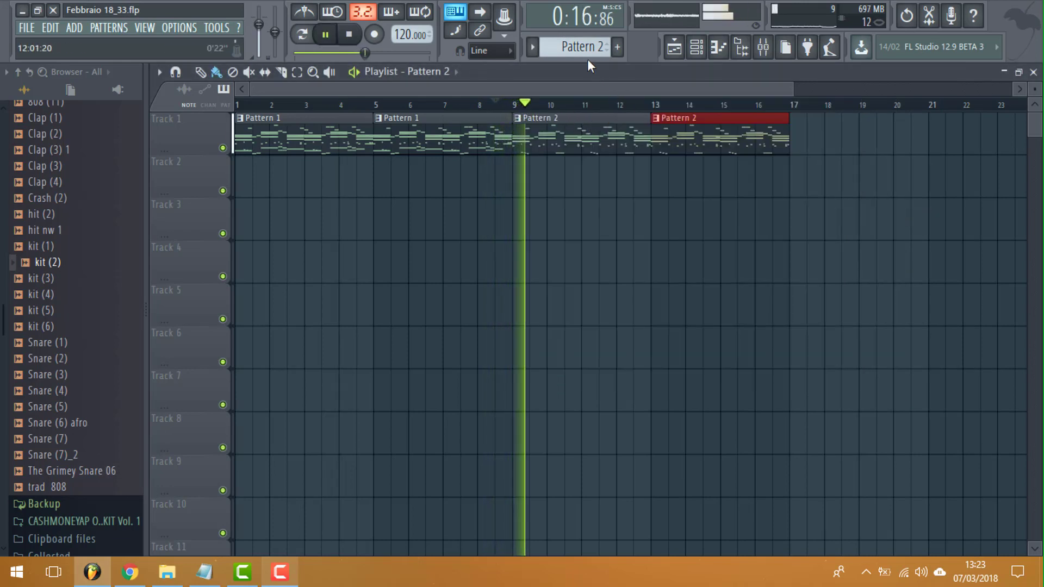
{"action": "left_click", "coordinate": [702, 51]}
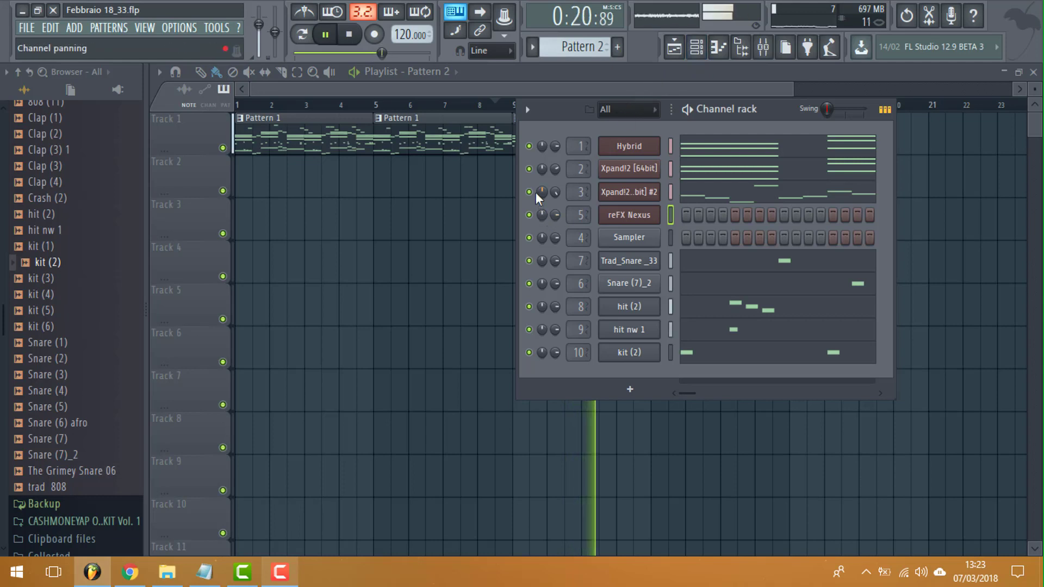
{"action": "left_click", "coordinate": [502, 83]}
{"action": "left_click", "coordinate": [582, 46]}
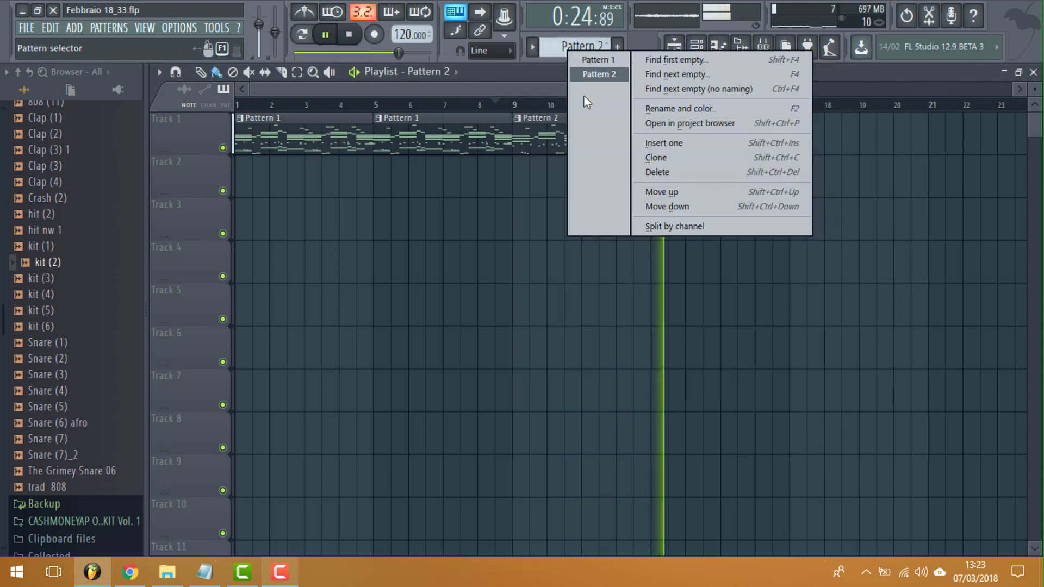
{"action": "left_click", "coordinate": [583, 74]}
{"action": "left_click", "coordinate": [675, 47]}
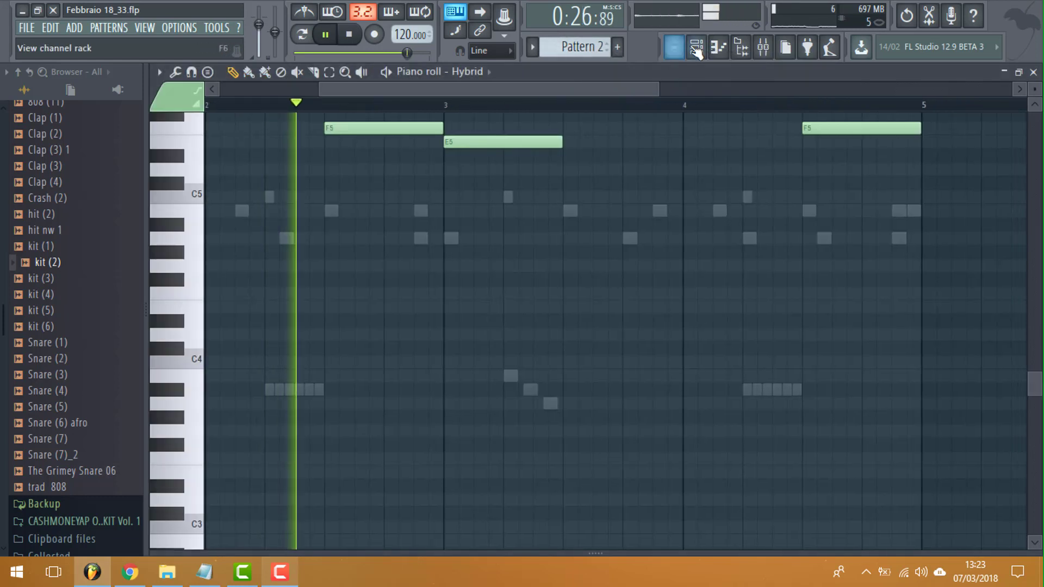
{"action": "left_click", "coordinate": [697, 49]}
{"action": "key", "text": "space"}
Step: Load the trad 808 sample from the drum kit folder into a new channel and enable Normalize
{"action": "scroll", "coordinate": [125, 242], "scroll_direction": "up", "scroll_amount": 3}
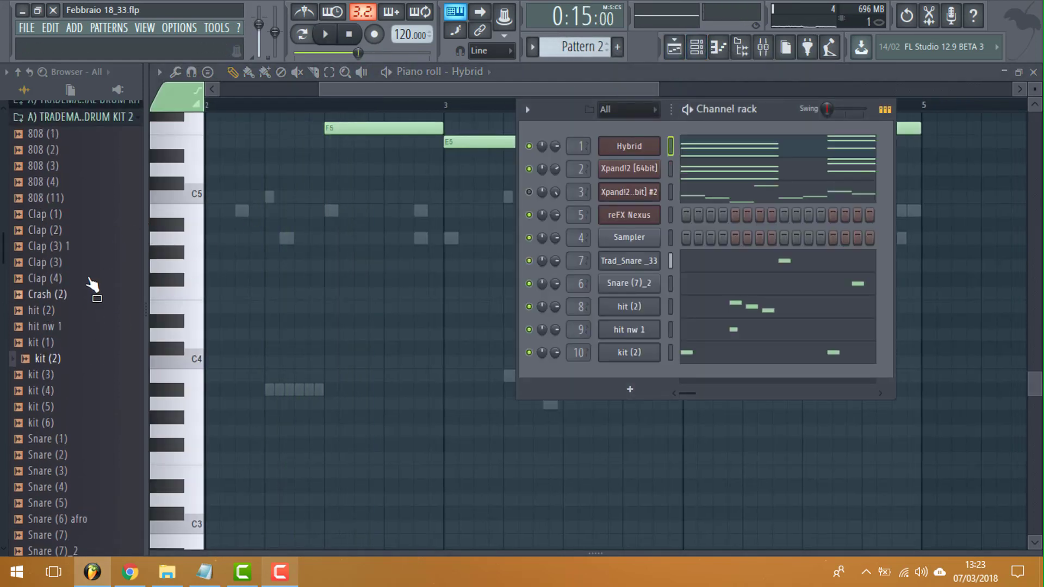
{"action": "scroll", "coordinate": [65, 368], "scroll_direction": "down", "scroll_amount": 3}
{"action": "scroll", "coordinate": [89, 337], "scroll_direction": "up", "scroll_amount": 3}
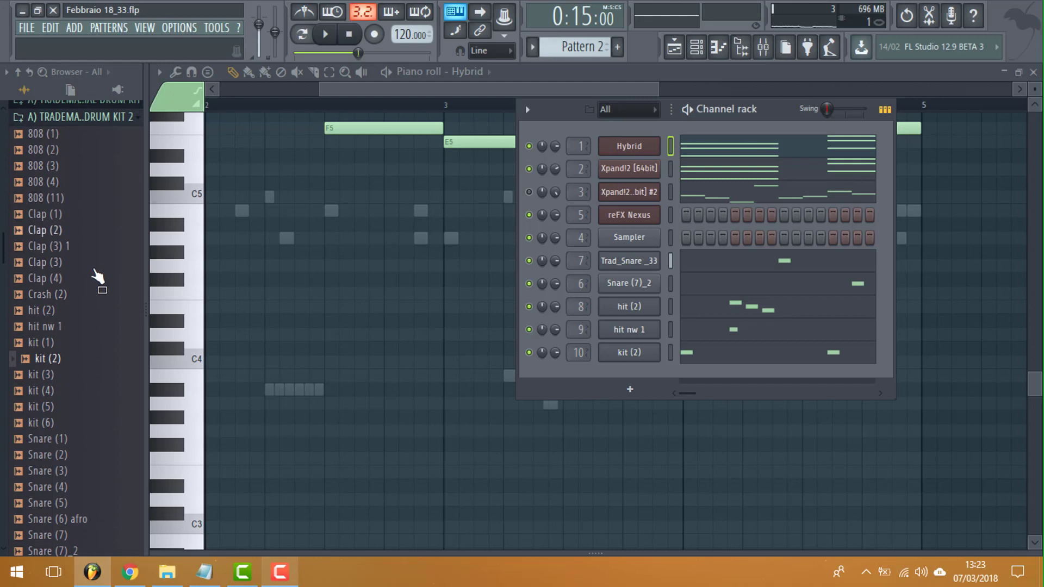
{"action": "scroll", "coordinate": [94, 229], "scroll_direction": "down", "scroll_amount": 6}
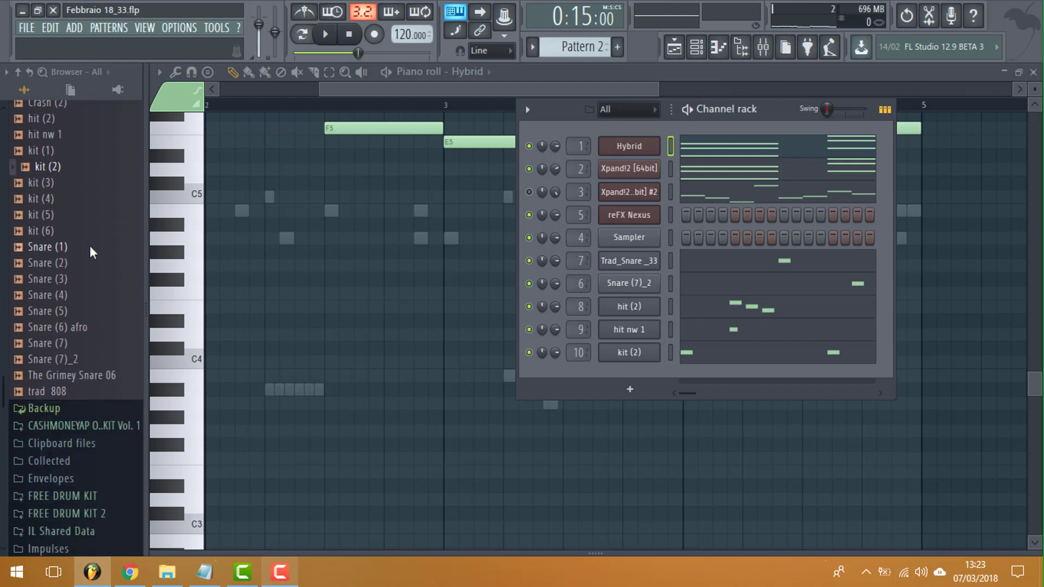
{"action": "right_click", "coordinate": [73, 397]}
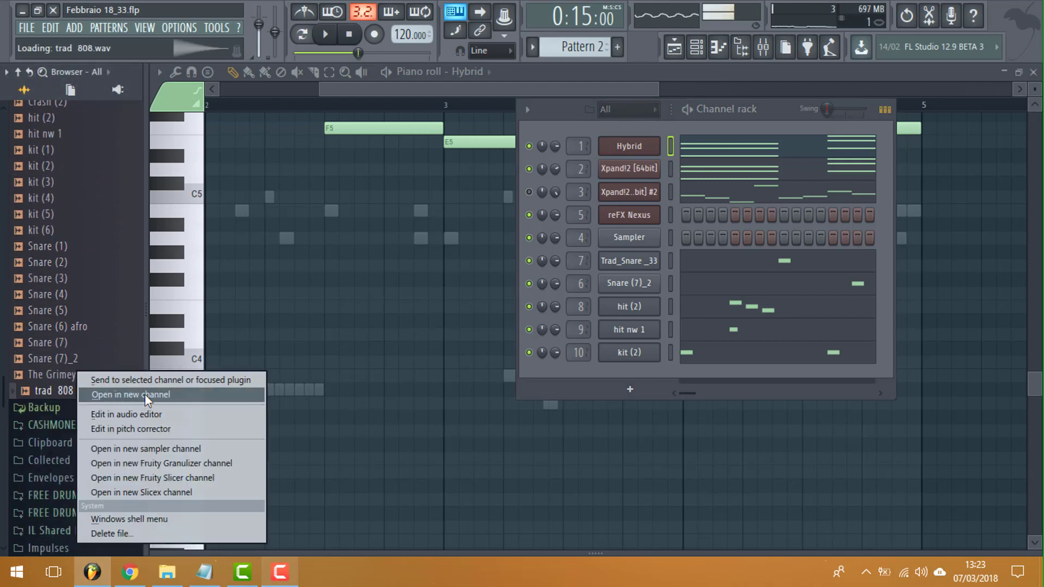
{"action": "left_click", "coordinate": [114, 395]}
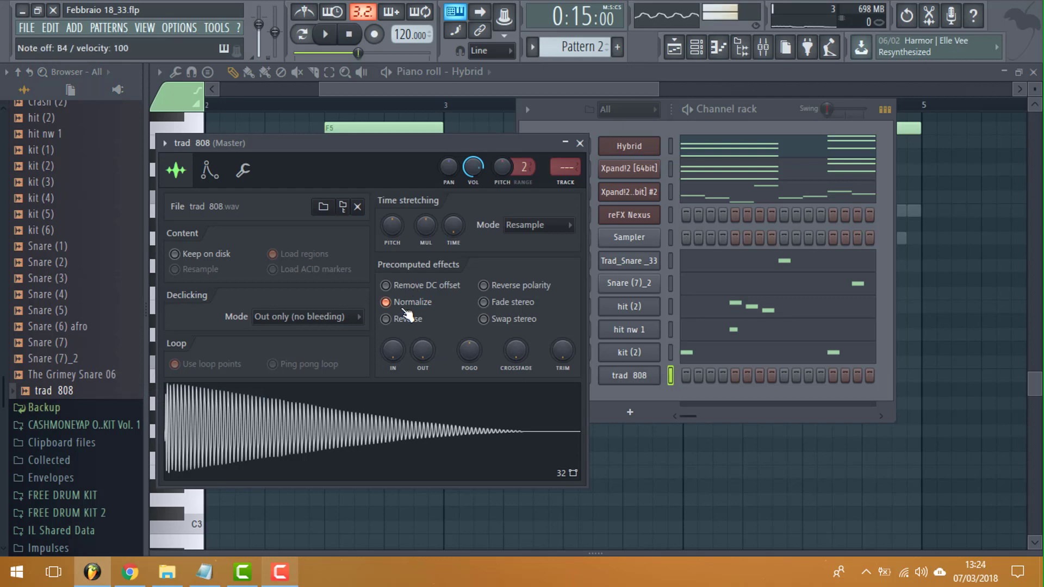
Step: Assign the trad 808 channel to a free mixer track and lower that track's volume to 88%
{"action": "left_click", "coordinate": [172, 143]}
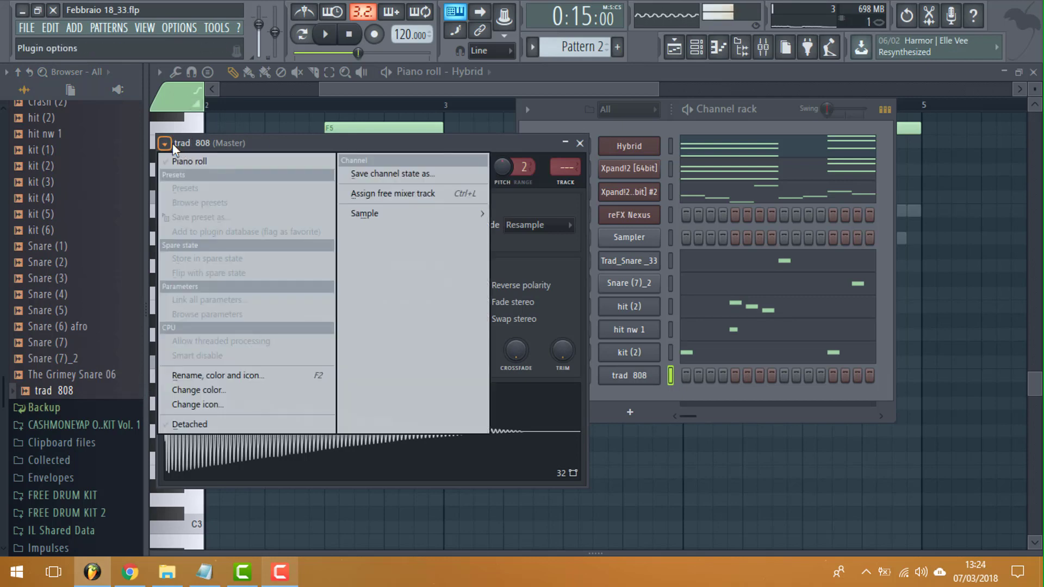
{"action": "left_click", "coordinate": [356, 191]}
{"action": "key", "text": "space"}
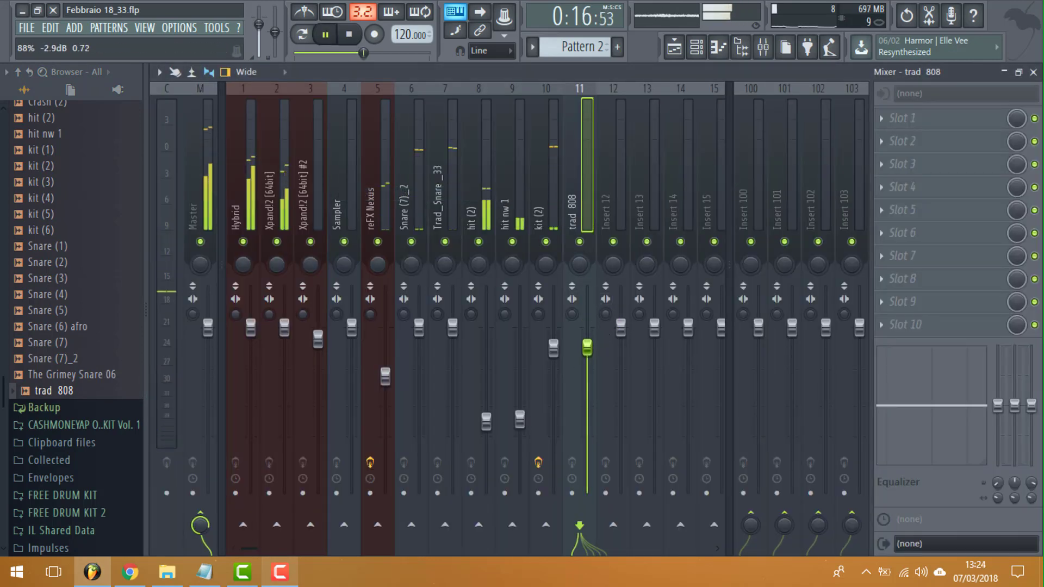
Step: Place one-step A4 notes for trad 808 at the start of bar 1, at 2:06 and at the start of bar 3
{"action": "left_click", "coordinate": [713, 48]}
{"action": "key", "text": "space"}
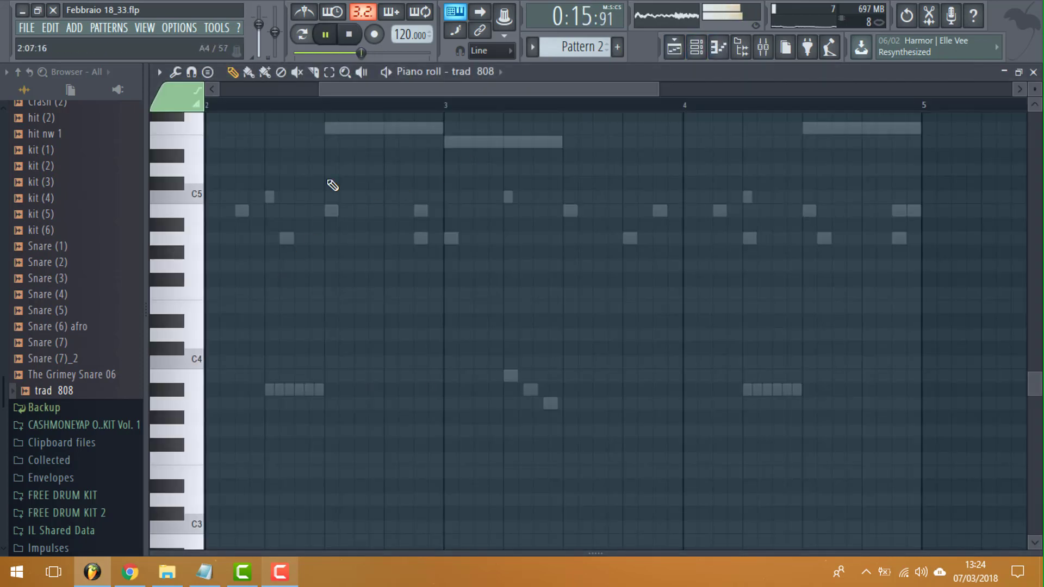
{"action": "key", "text": "space"}
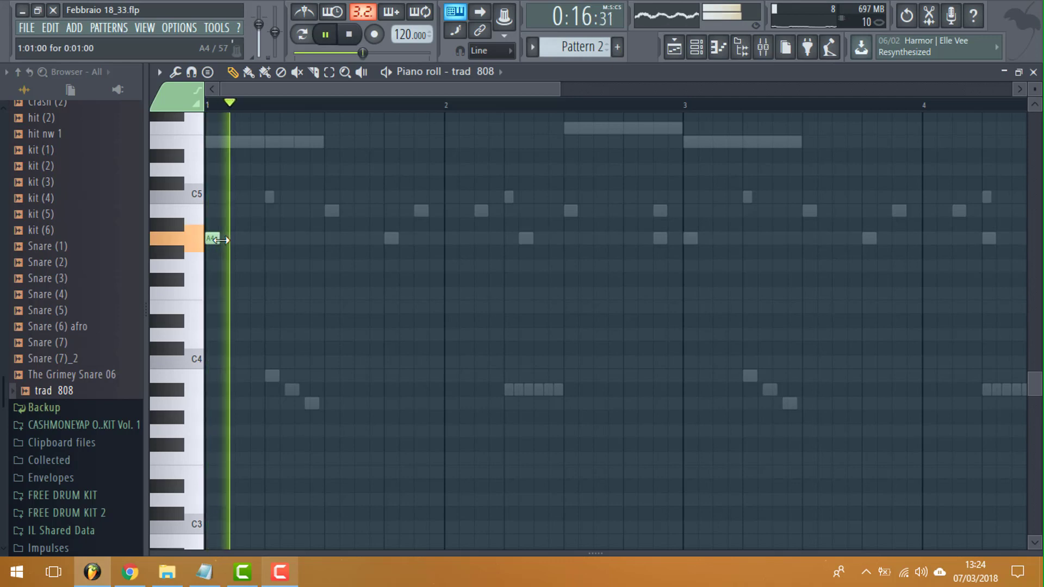
{"action": "left_click", "coordinate": [528, 239]}
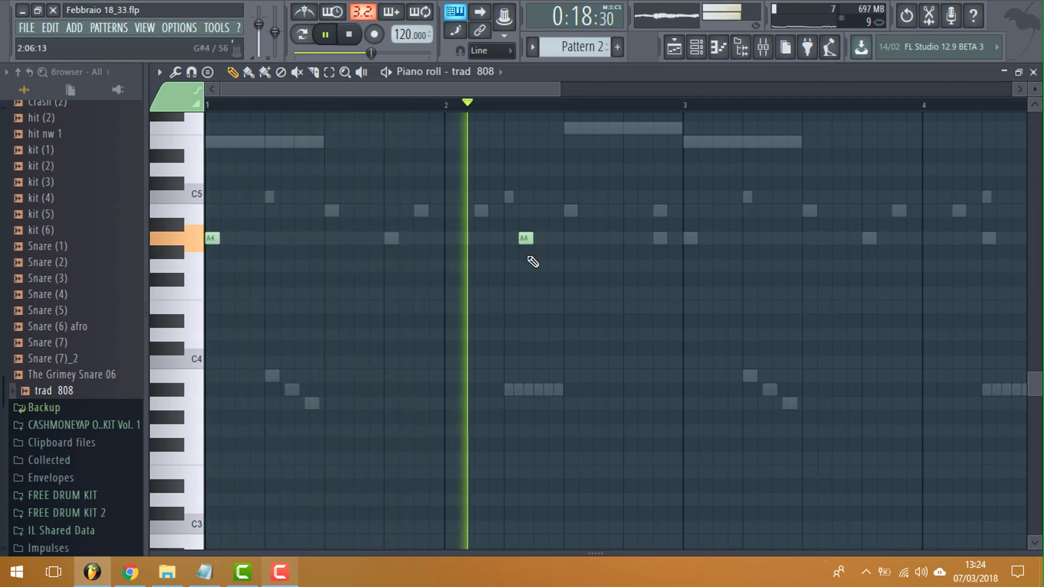
{"action": "scroll", "coordinate": [693, 301], "scroll_direction": "up", "scroll_amount": 3}
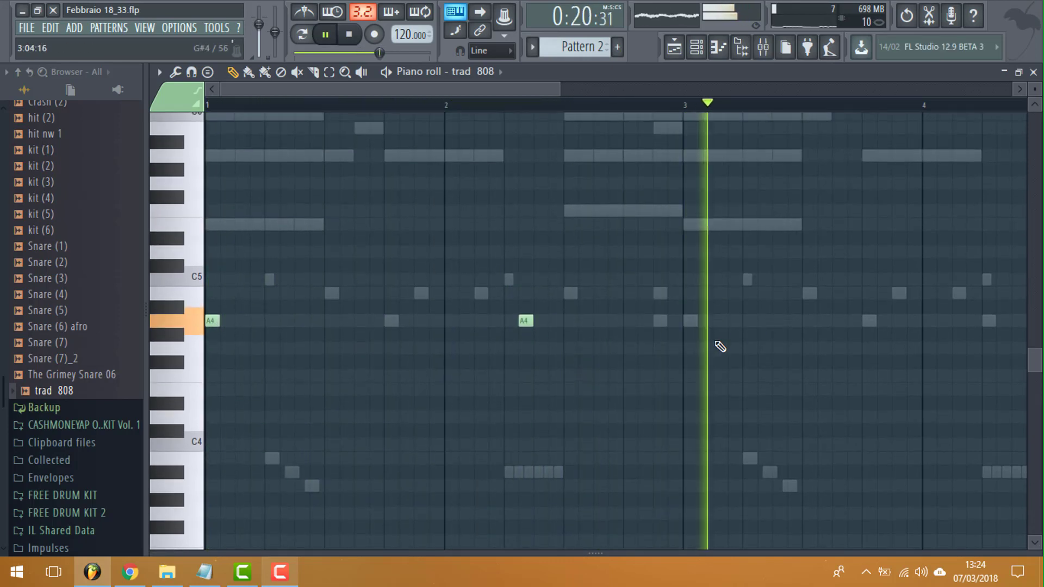
{"action": "key", "text": "space"}
Step: Add one-step trad 808 notes at the end of bar 2: E6 at 2:15 and B5 at 2:16
{"action": "scroll", "coordinate": [708, 293], "scroll_direction": "up", "scroll_amount": 3}
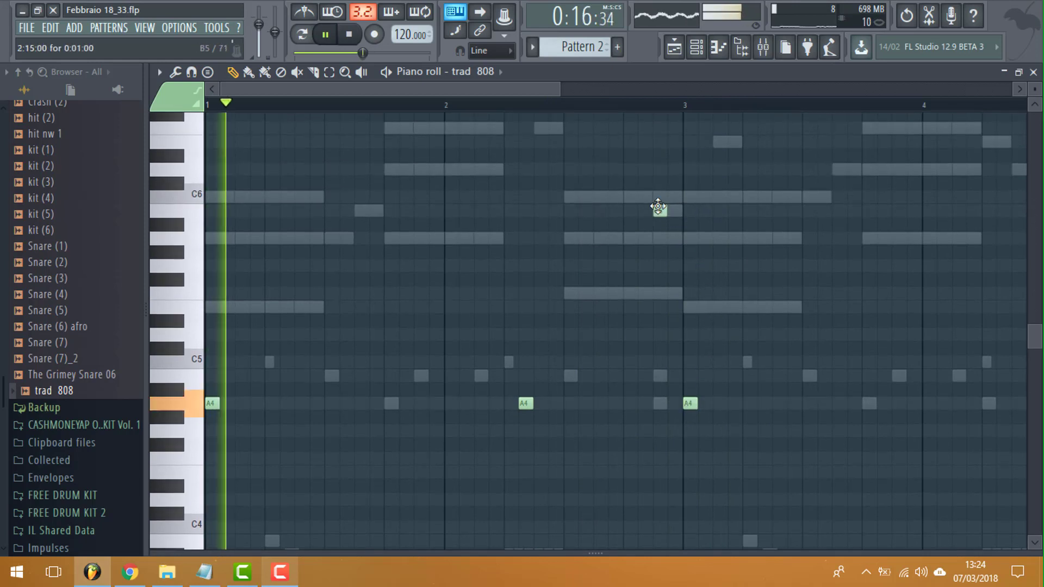
{"action": "left_click_drag", "start_coordinate": [658, 207], "coordinate": [668, 141]}
{"action": "left_click", "coordinate": [674, 211]}
{"action": "key", "text": "space"}
{"action": "key", "text": "space"}
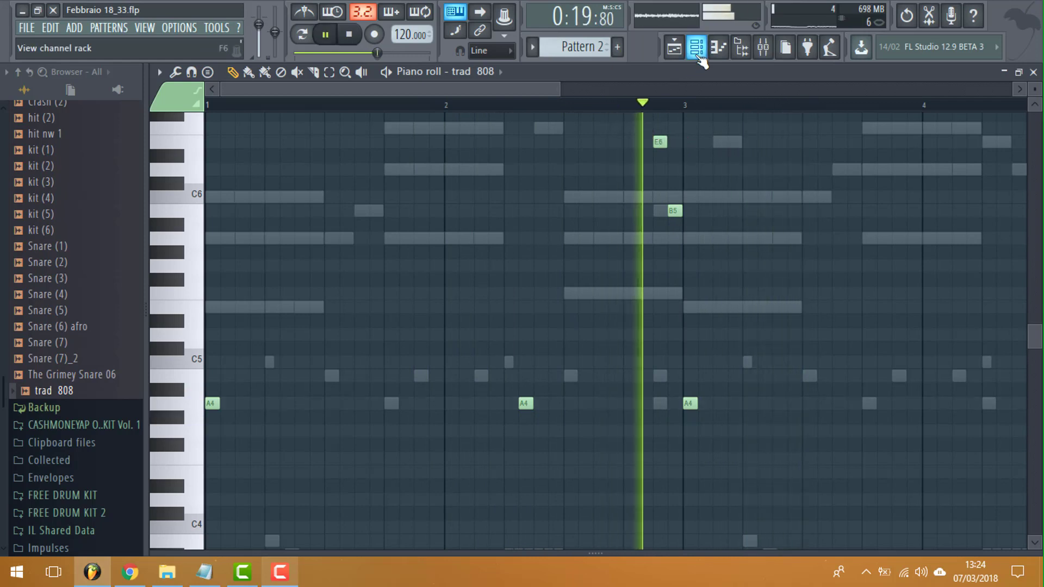
Step: Check the trad 808 channel's sampler settings and return to its piano roll with playback running
{"action": "left_click", "coordinate": [696, 47]}
{"action": "key", "text": "space"}
{"action": "left_click", "coordinate": [652, 378]}
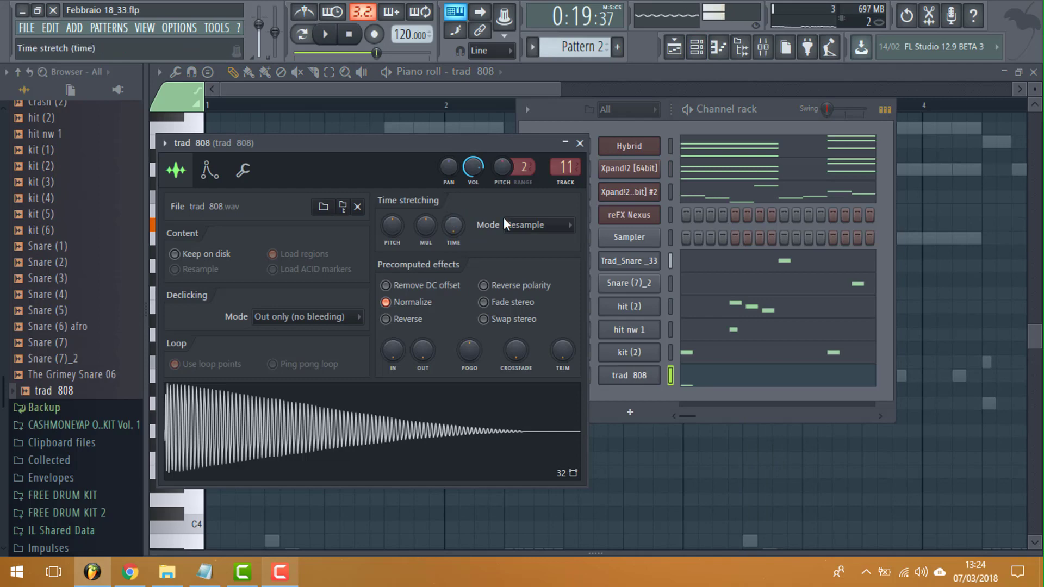
{"action": "key", "text": "space"}
{"action": "left_click", "coordinate": [541, 93]}
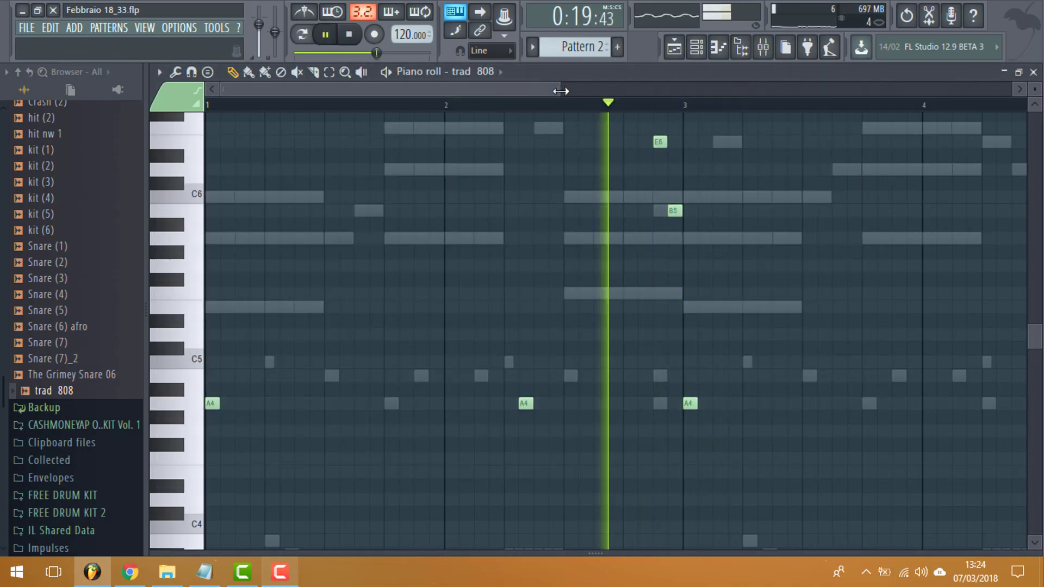
Step: Add a one-step A4 note at 3:13 and a one-step A5 note at 4:05 for trad 808
{"action": "left_click_drag", "start_coordinate": [566, 91], "coordinate": [708, 91]}
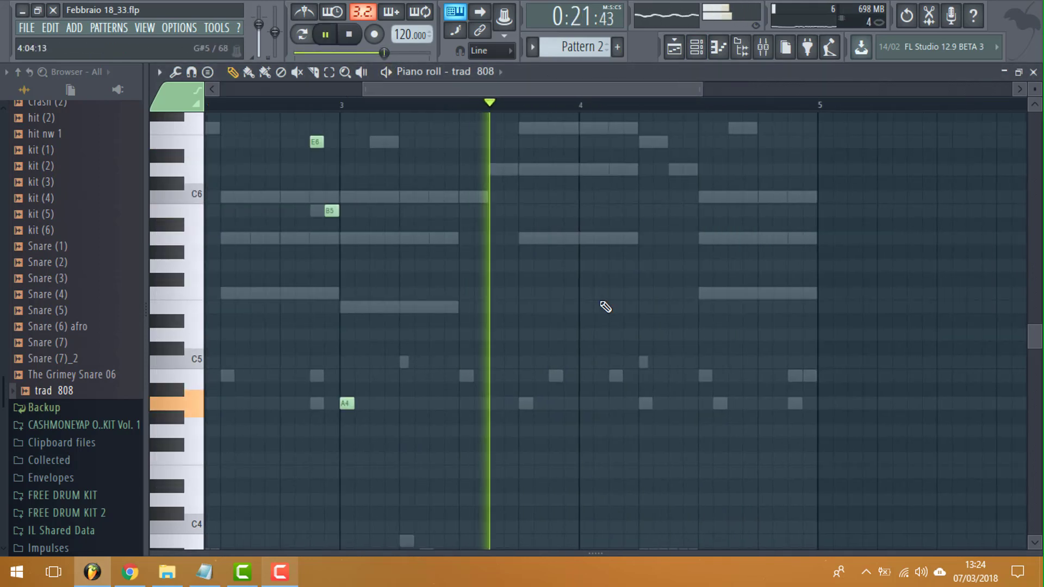
{"action": "left_click", "coordinate": [525, 403]}
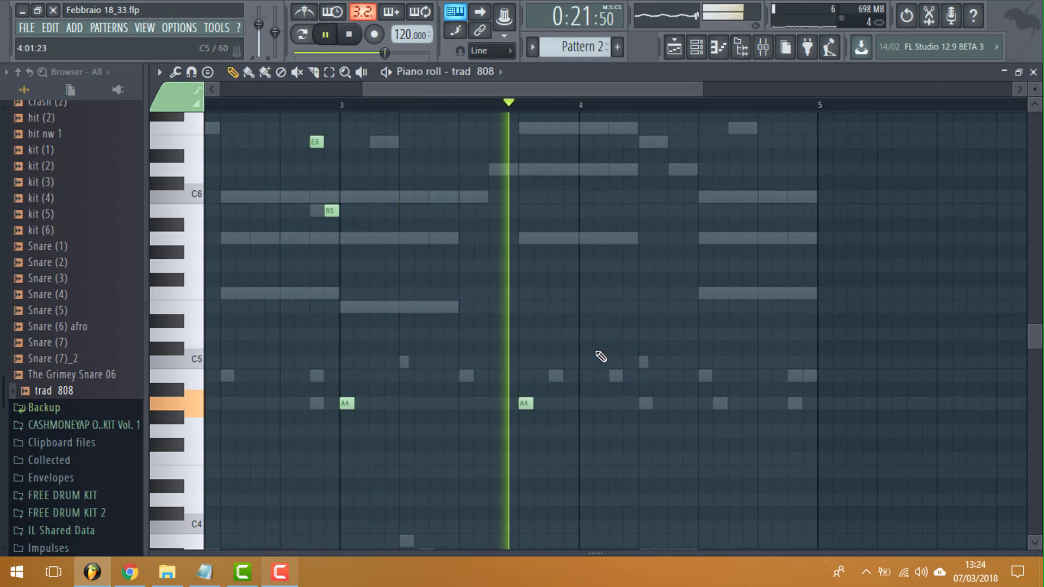
{"action": "left_click", "coordinate": [646, 156]}
{"action": "key", "text": "space"}
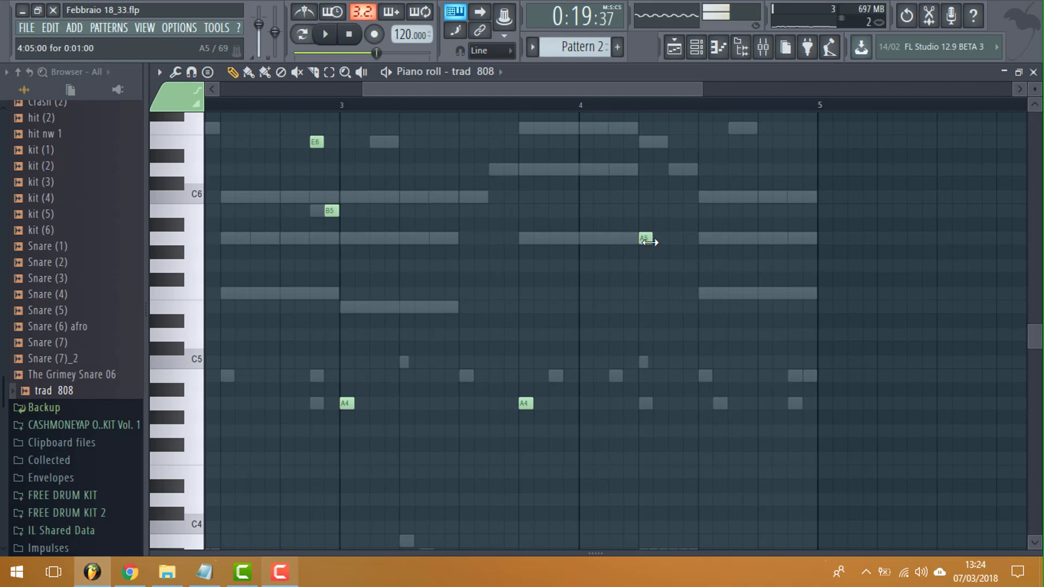
{"action": "key", "text": "space"}
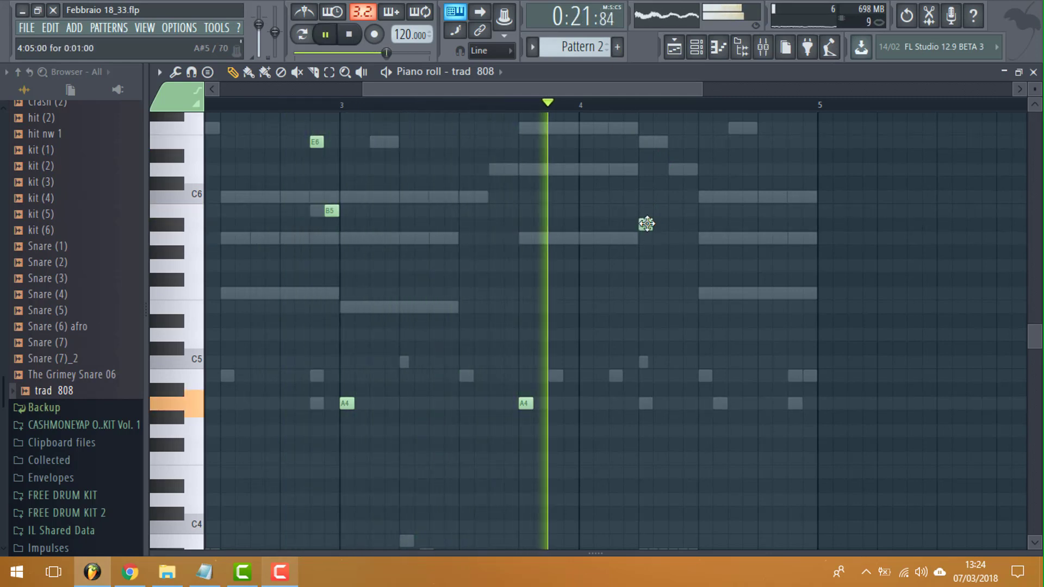
{"action": "left_click", "coordinate": [646, 224]}
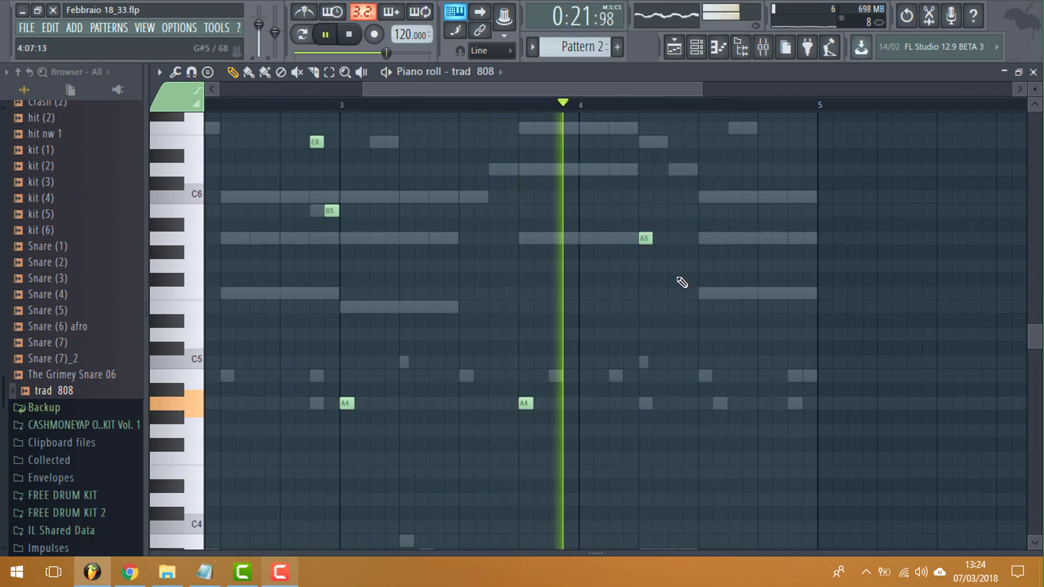
{"action": "key", "text": "space"}
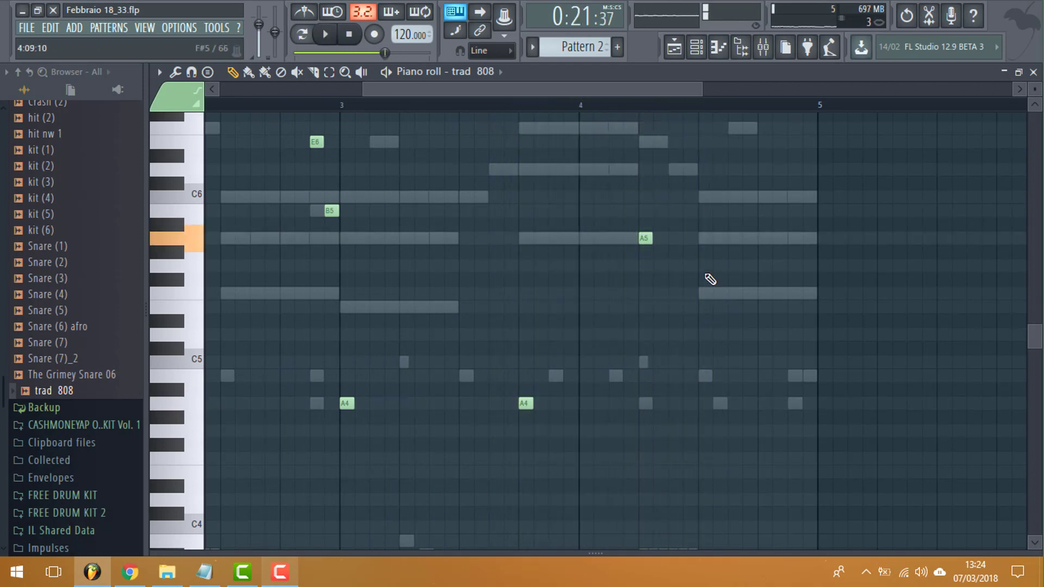
Step: Add a one-step F5 note at 4:10 and a D5 note at 4:13 for trad 808
{"action": "key", "text": "space"}
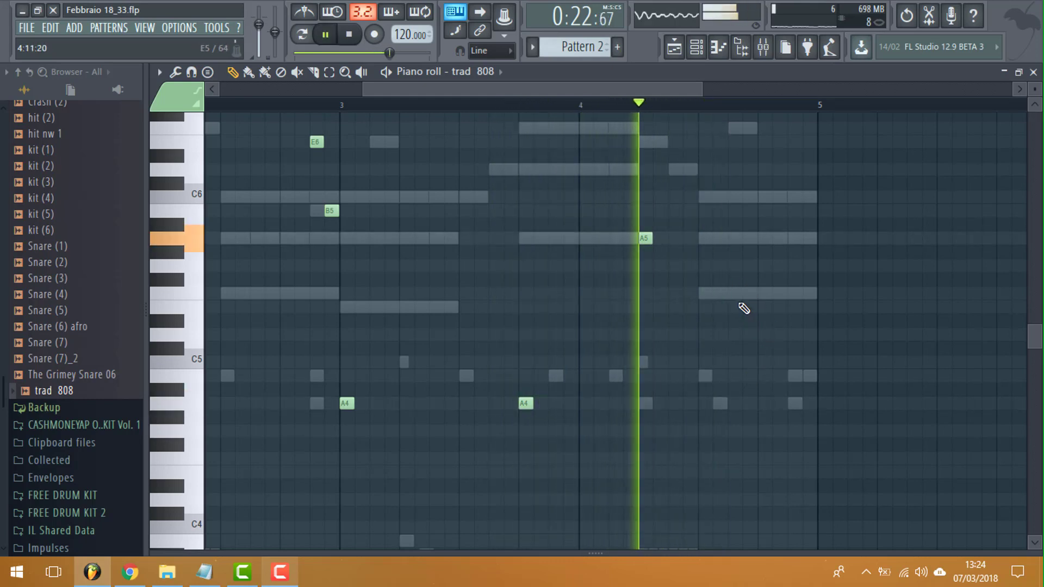
{"action": "left_click", "coordinate": [729, 294]}
{"action": "key", "text": "space"}
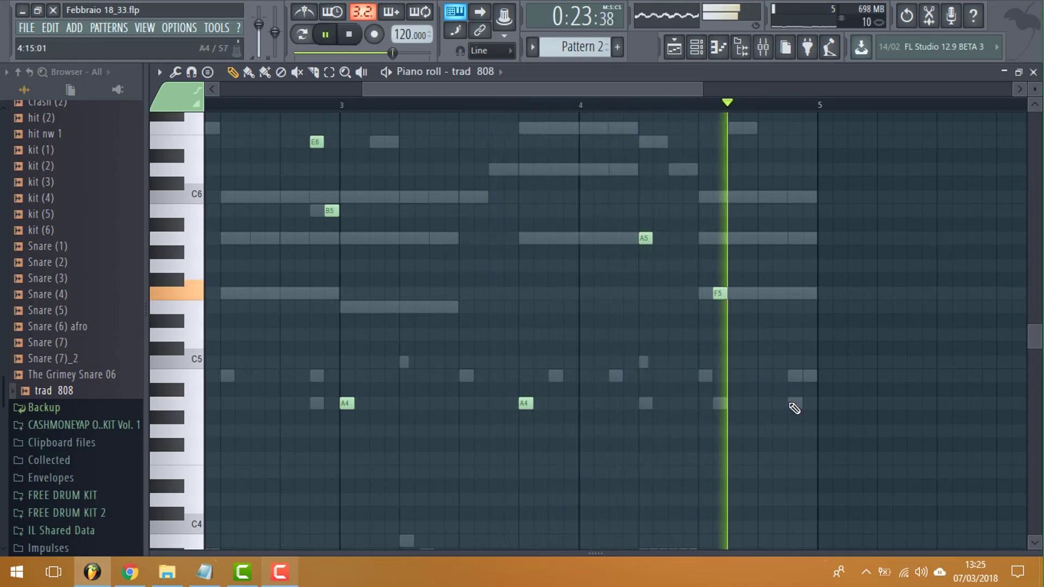
{"action": "key", "text": "space"}
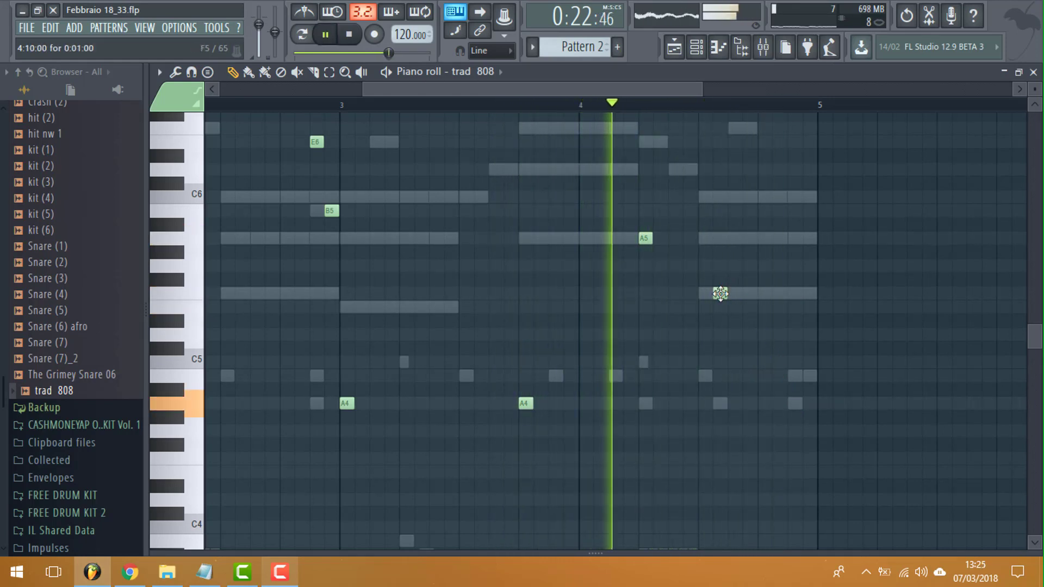
{"action": "key", "text": "space"}
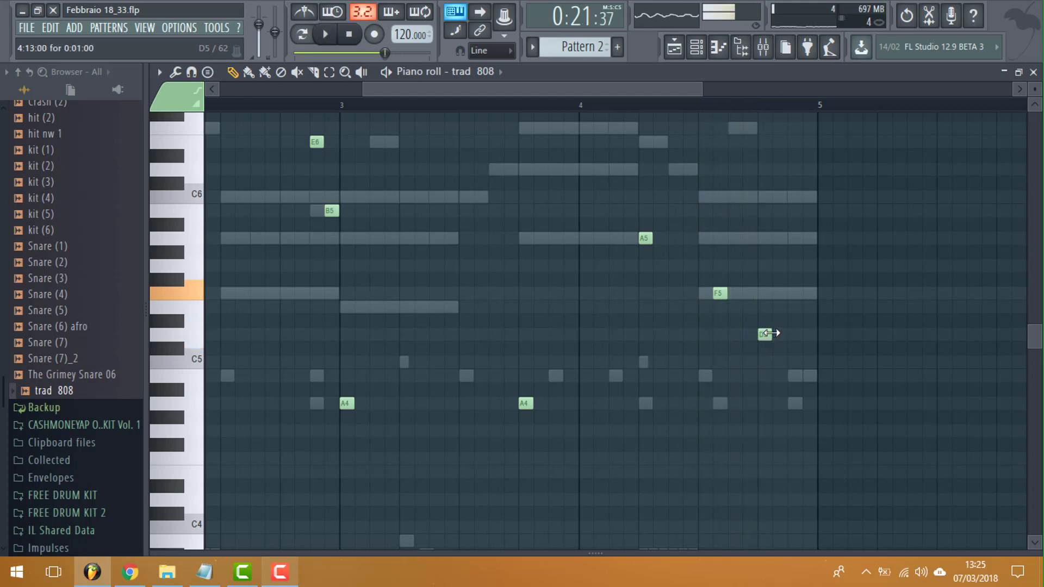
Step: Extend the D5 note at 4:13 to four steps, make it a slide note and play the result
{"action": "double_click", "coordinate": [797, 335]}
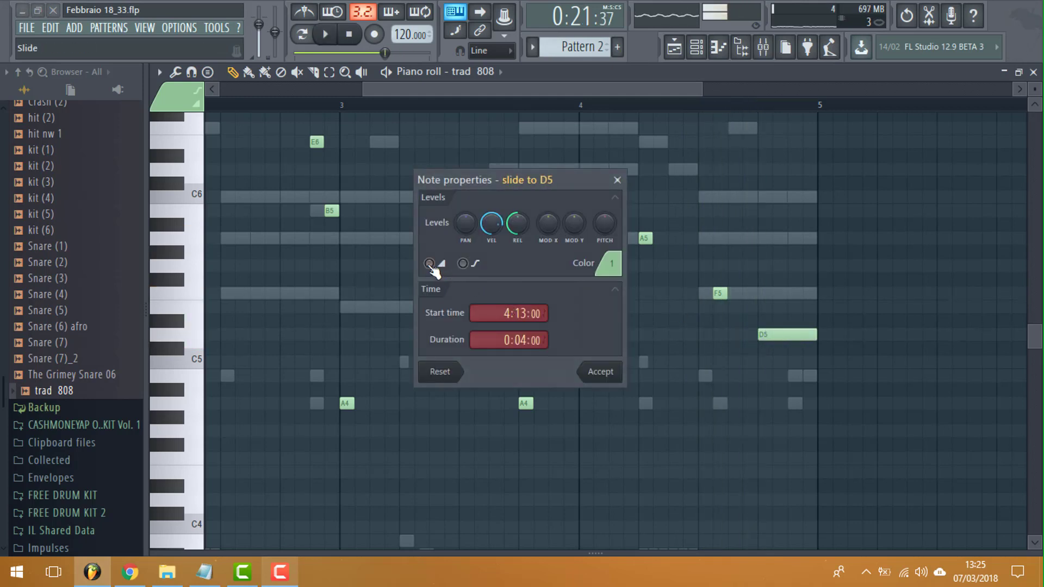
{"action": "left_click", "coordinate": [614, 379]}
{"action": "key", "text": "space"}
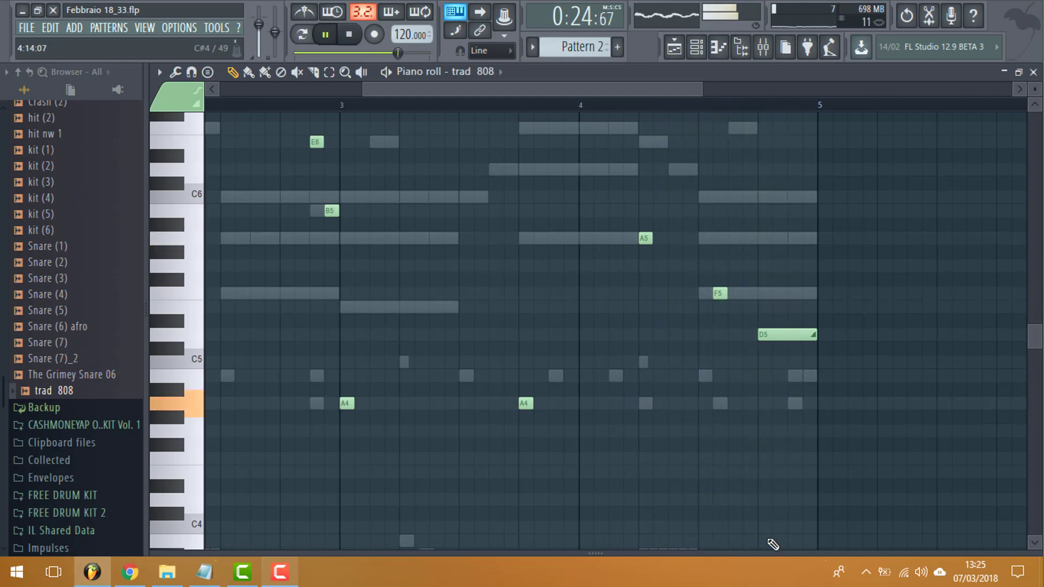
Step: Enlarge the velocity lane, raise the velocity of the D5 slide note and play the pattern
{"action": "left_click_drag", "start_coordinate": [758, 552], "coordinate": [761, 426]}
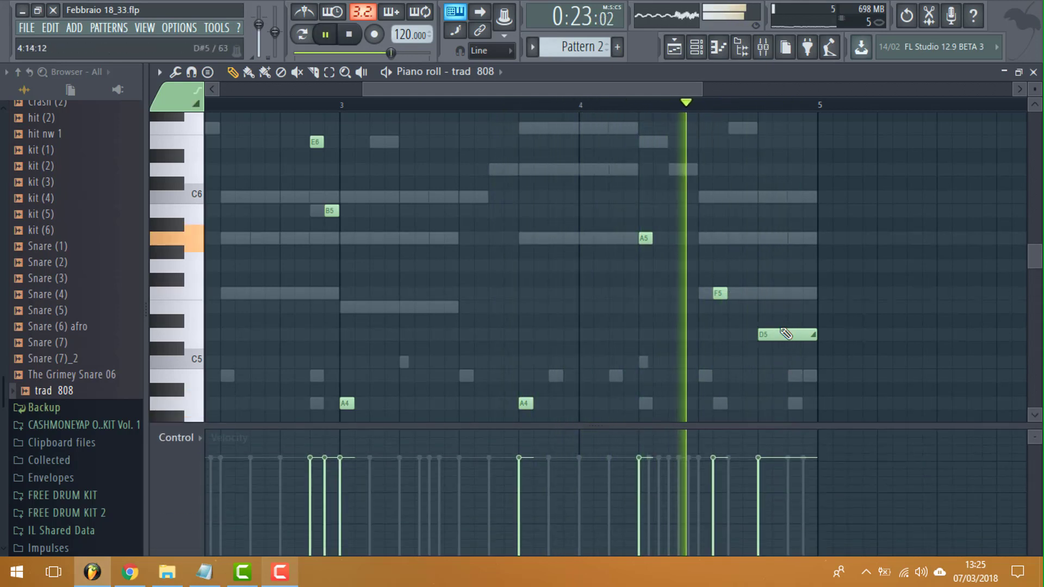
{"action": "left_click", "coordinate": [780, 443]}
{"action": "key", "text": "space"}
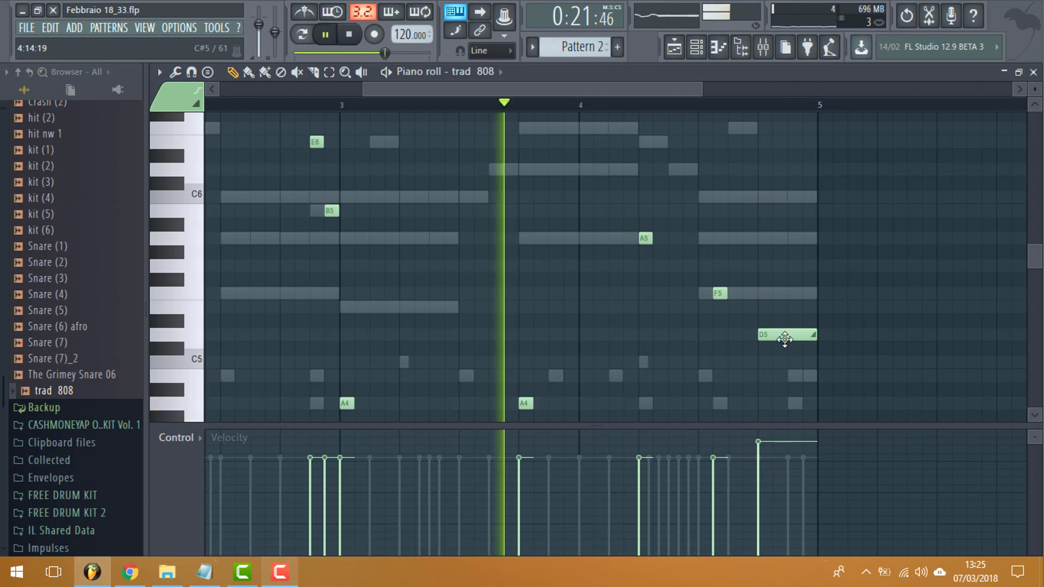
Step: Move the D5 slide note at 4:13 for trad 808 down to A4 and lower its velocity
{"action": "left_click_drag", "start_coordinate": [787, 335], "coordinate": [786, 404]}
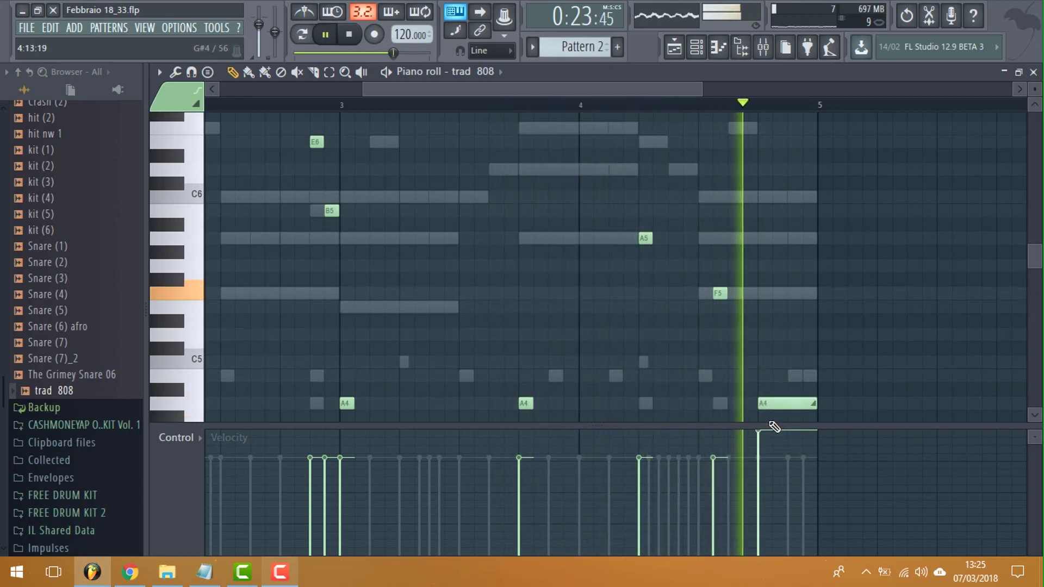
{"action": "left_click", "coordinate": [781, 457]}
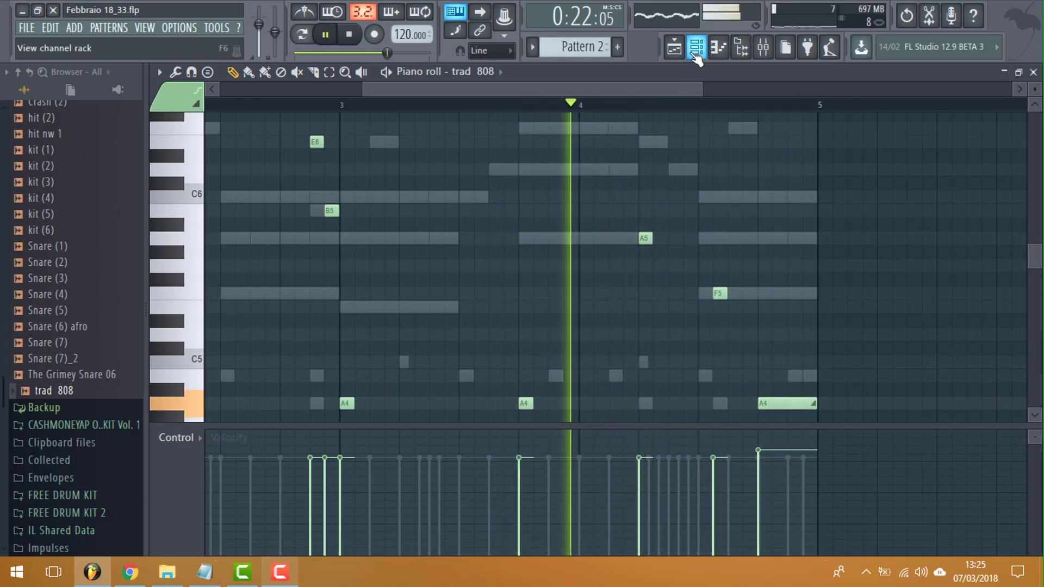
Step: Return to the playlist and save the project
{"action": "left_click", "coordinate": [674, 46]}
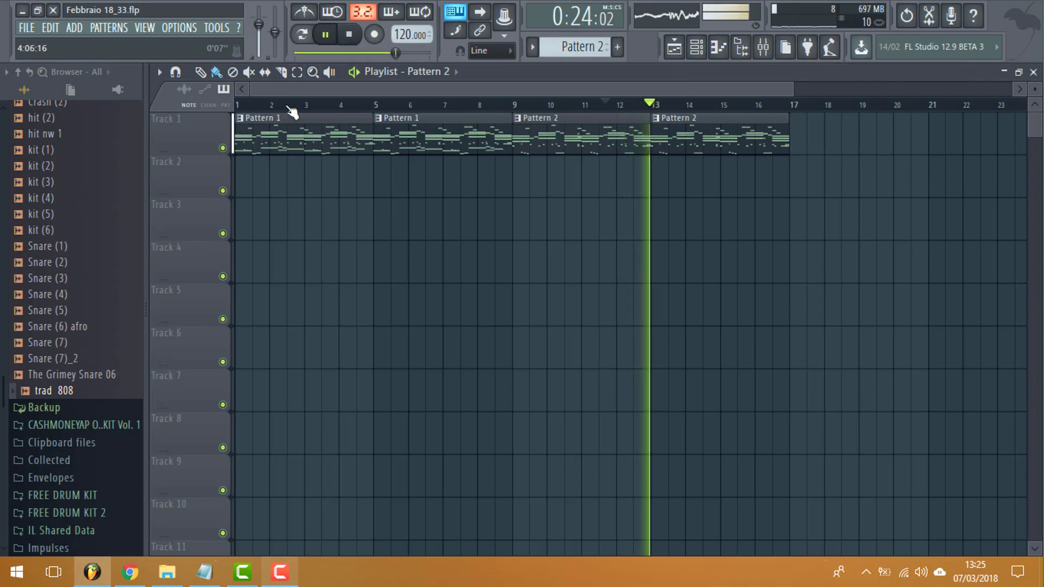
{"action": "left_click", "coordinate": [26, 27]}
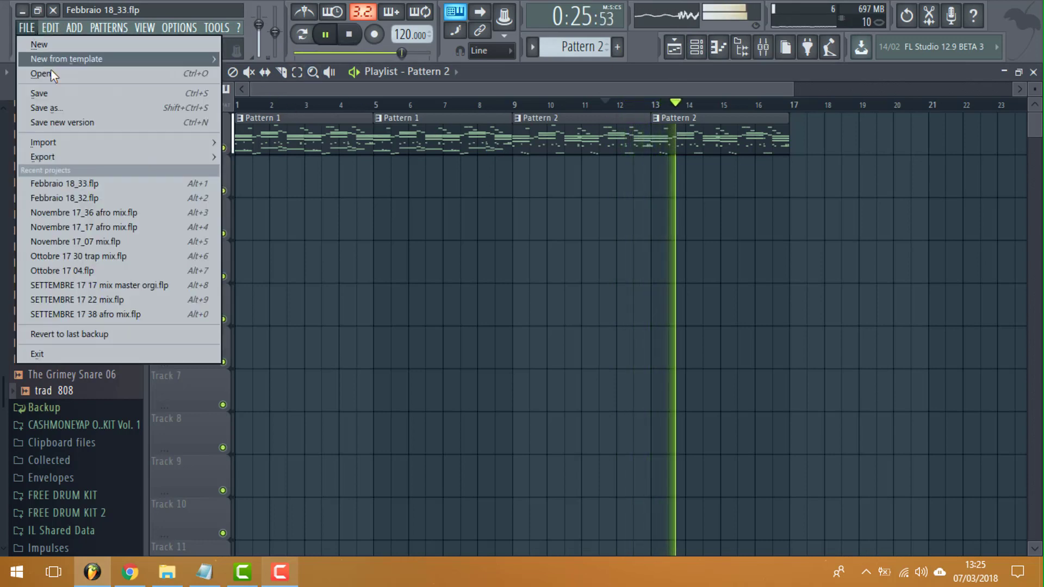
{"action": "left_click", "coordinate": [65, 96]}
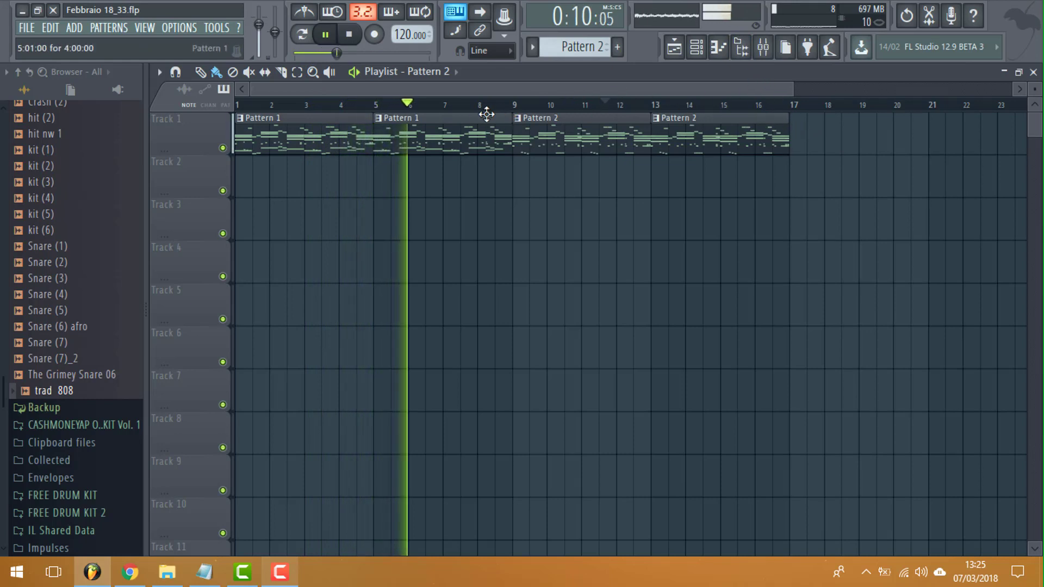
Step: Select Pattern 1 from its clip at bar 5 and view its channels in the channel rack with the song playing
{"action": "left_click", "coordinate": [478, 116]}
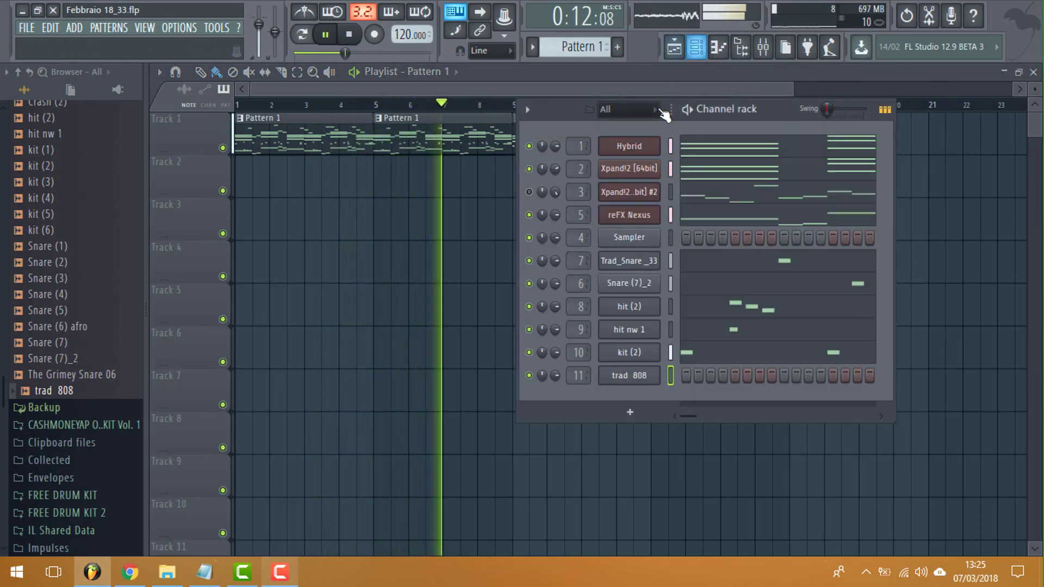
{"action": "left_click", "coordinate": [696, 47]}
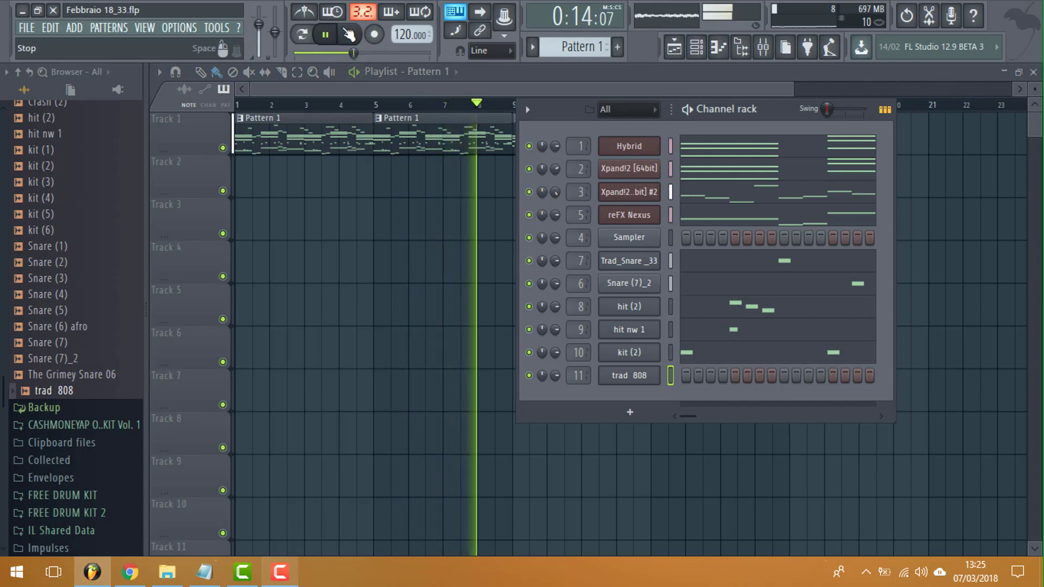
{"action": "left_click", "coordinate": [326, 34]}
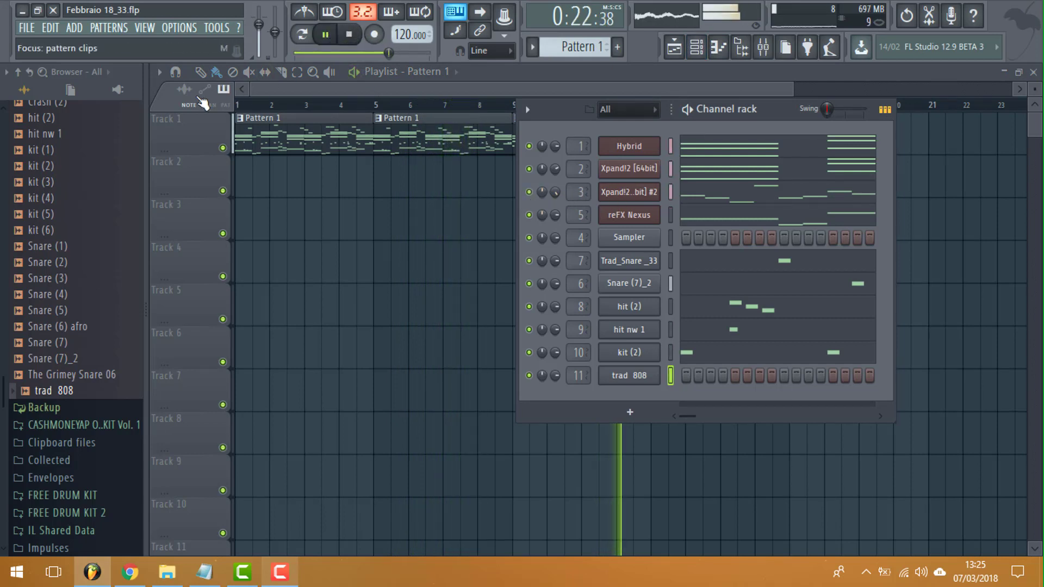
Step: Save the project again and hide the channel rack to reveal the full playlist
{"action": "left_click", "coordinate": [27, 27]}
{"action": "left_click", "coordinate": [38, 93]}
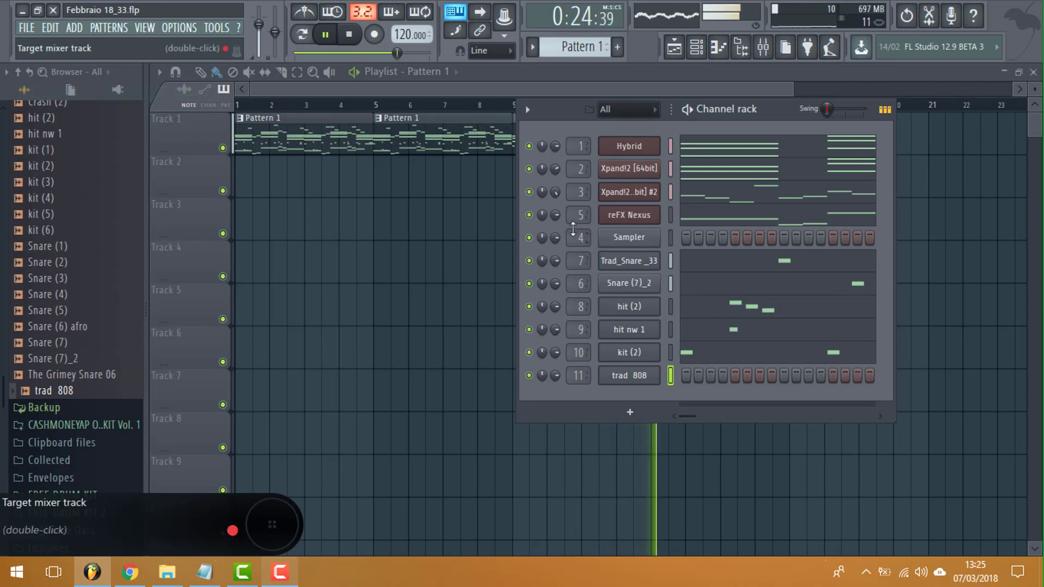
{"action": "key", "text": "F6"}
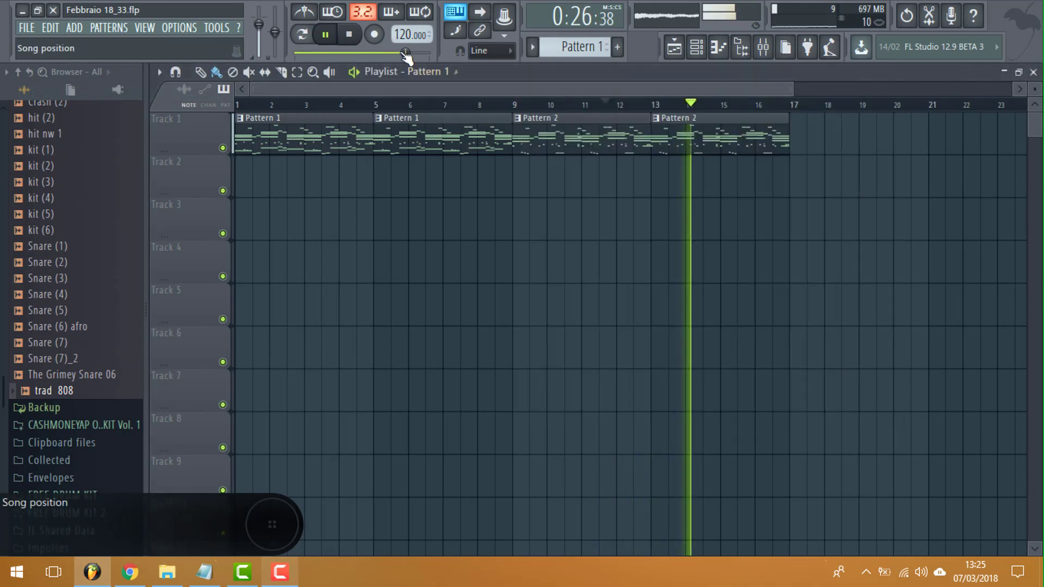